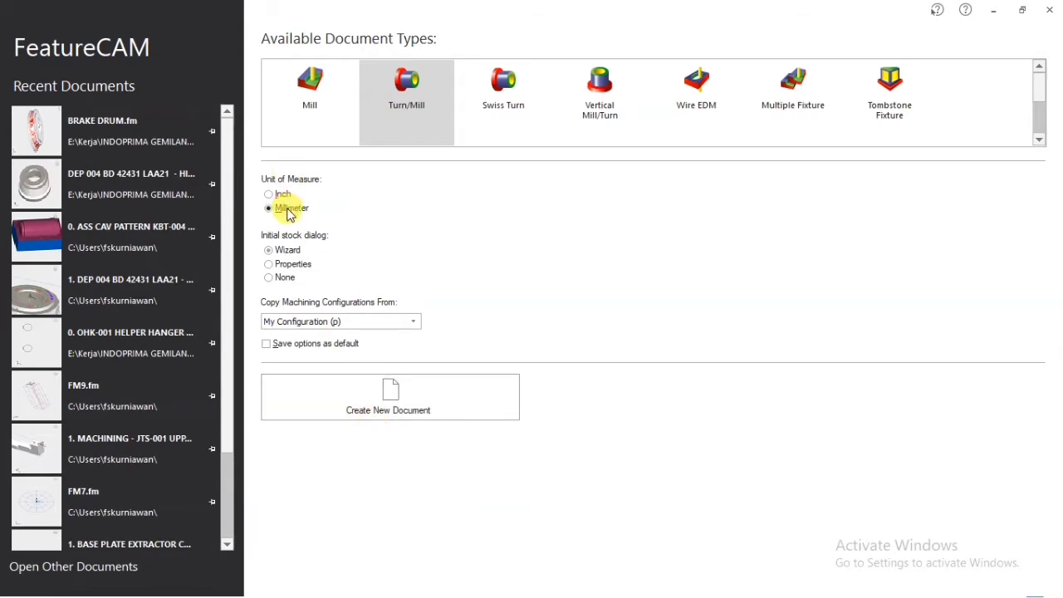
# Create a new Turn/Mill document in millimetres and leave the stock wizard without defining dimensions.
pyautogui.click(439, 403)
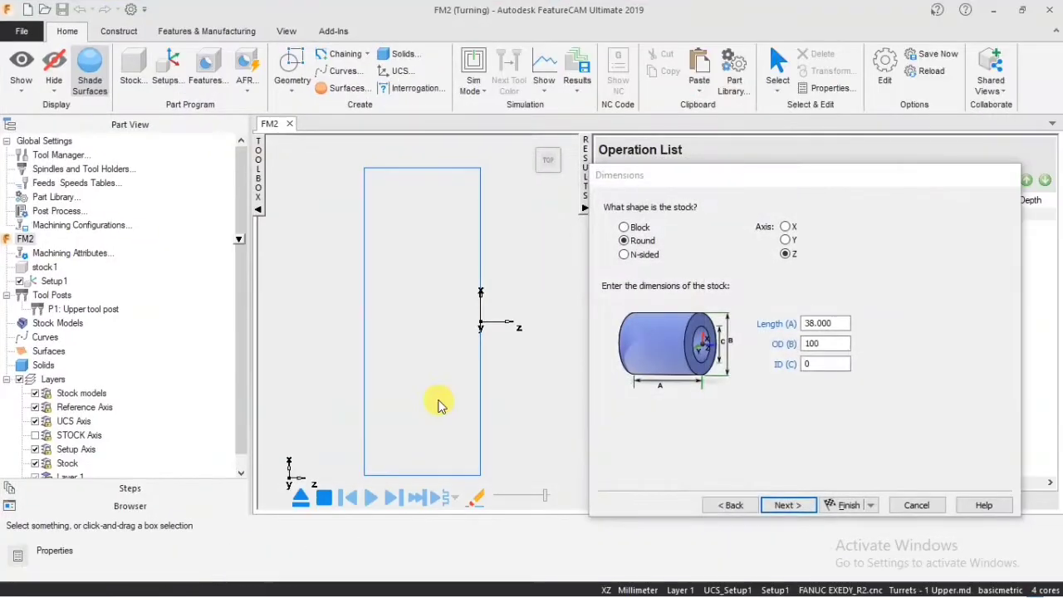
pyautogui.click(917, 507)
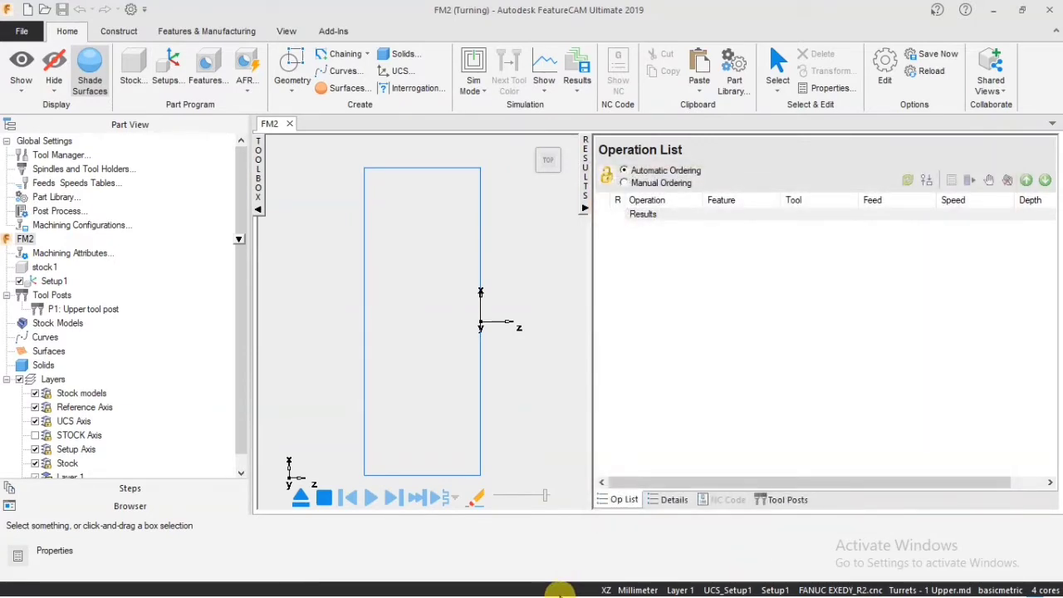
# Import BRAKEDRUM - MACHINING.x_t and BRAKEDRUM - CASTING.x_t from the 1. BRAKEDRUM FEATURE CAM folder into the document, skipping the import wizard.
pyautogui.press('super')
pyautogui.moveTo(393, 581)
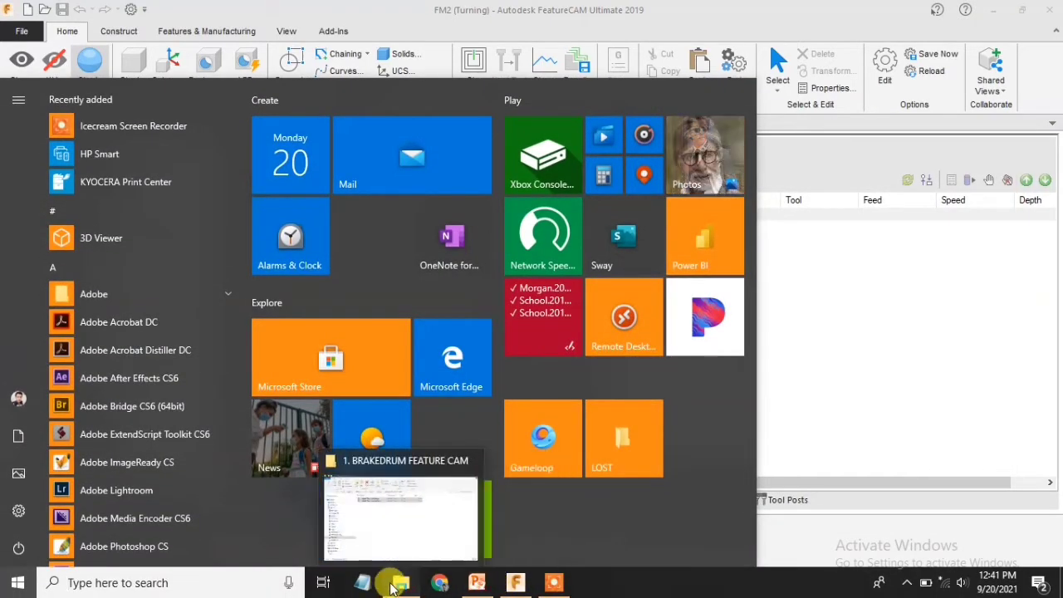
pyautogui.click(400, 516)
pyautogui.moveTo(327, 185); pyautogui.dragTo(426, 319)
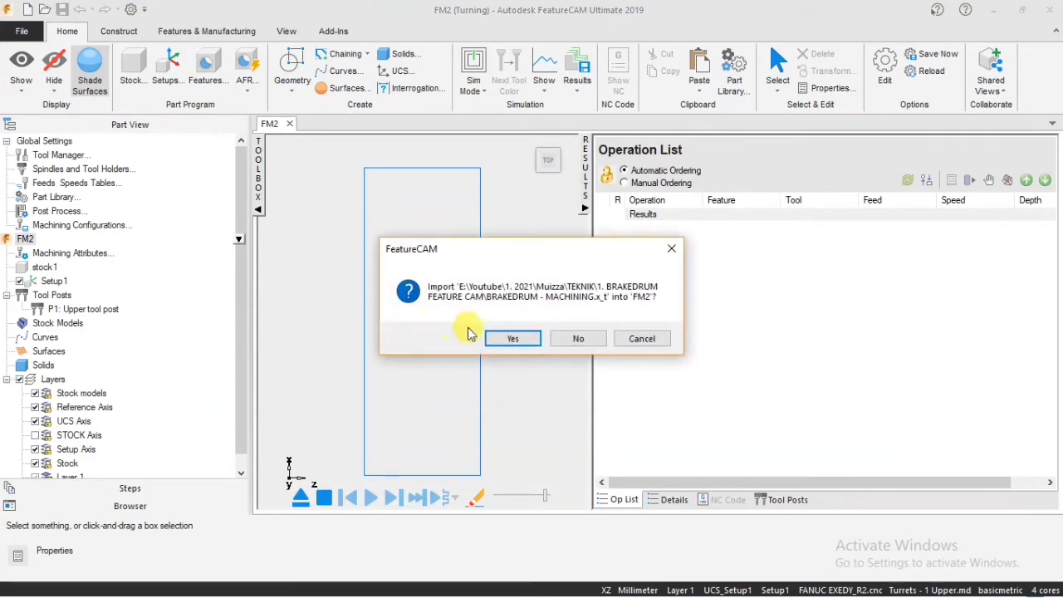
pyautogui.click(502, 340)
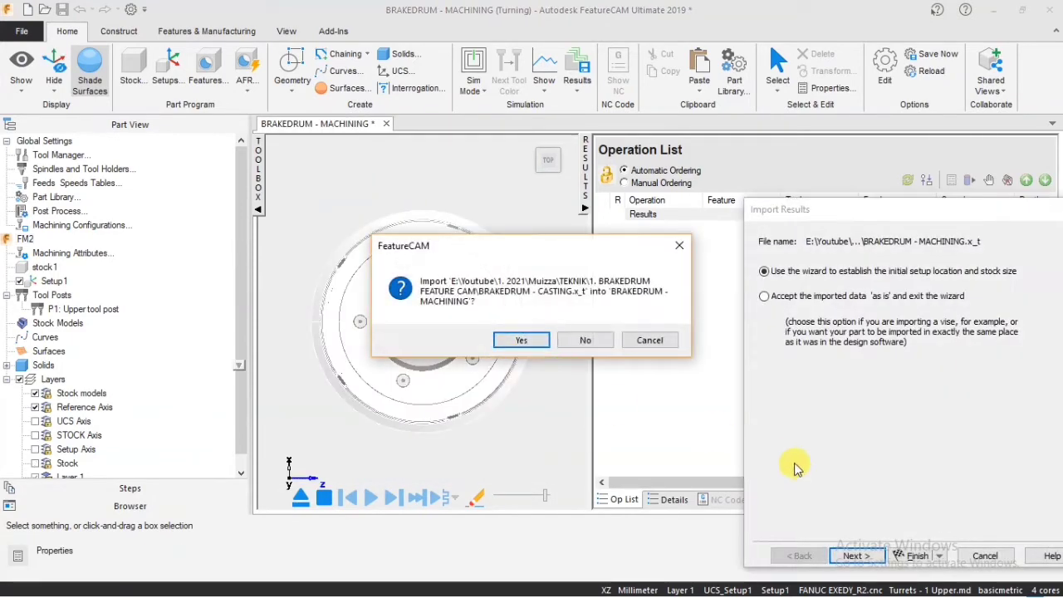
pyautogui.click(520, 340)
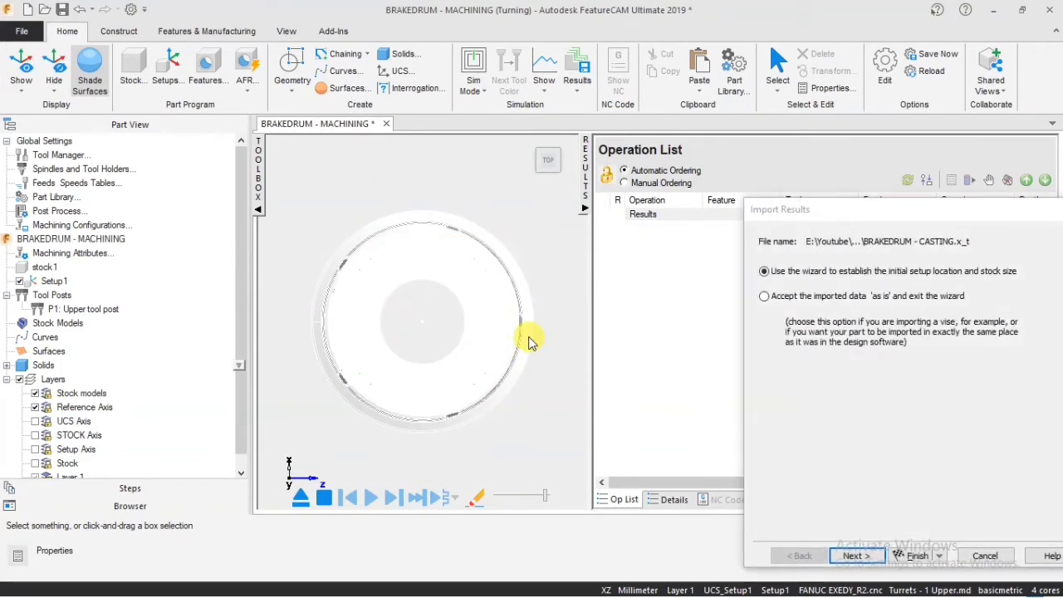
pyautogui.click(982, 555)
# Select the imported solids ps_solid1 and ps_solid2 together and open the Transform settings for them.
pyautogui.click(550, 168)
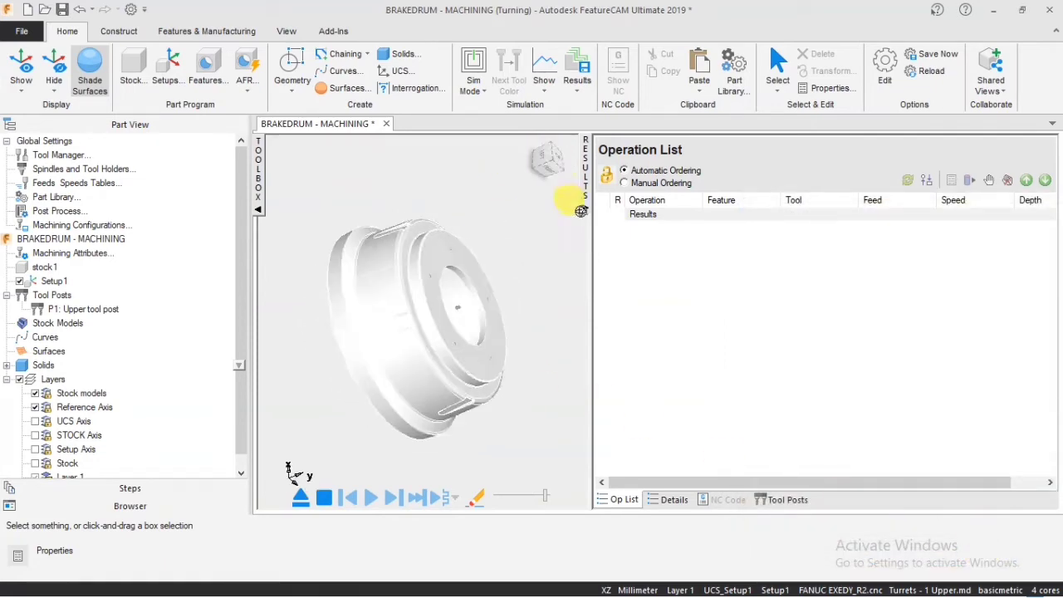
pyautogui.moveTo(572, 203); pyautogui.dragTo(540, 250, button='middle')
pyautogui.moveTo(398, 263); pyautogui.dragTo(420, 214, button='middle')
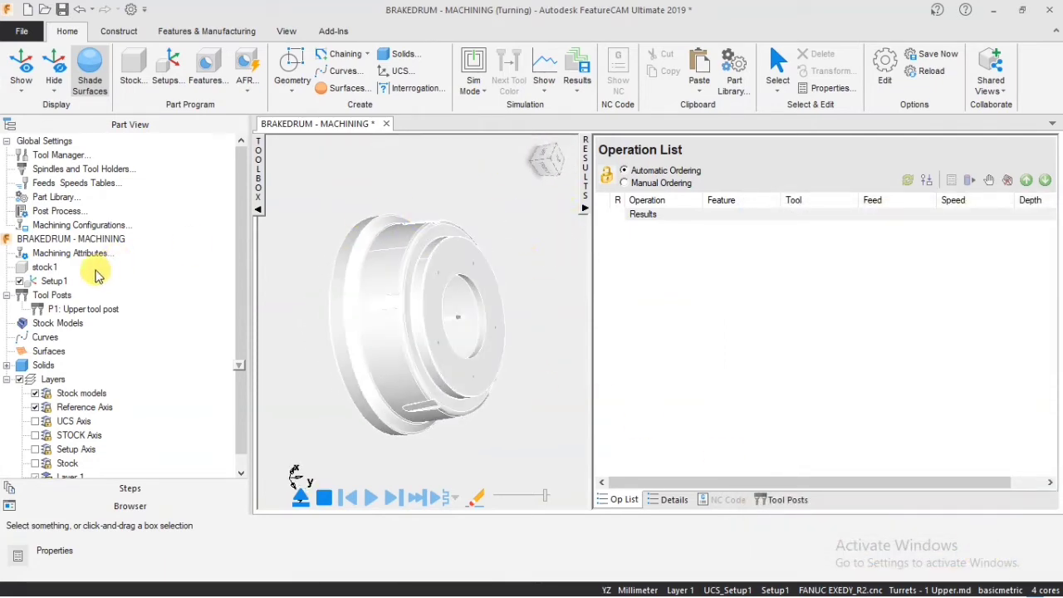
pyautogui.click(56, 282)
pyautogui.moveTo(396, 343); pyautogui.dragTo(313, 201, button='middle')
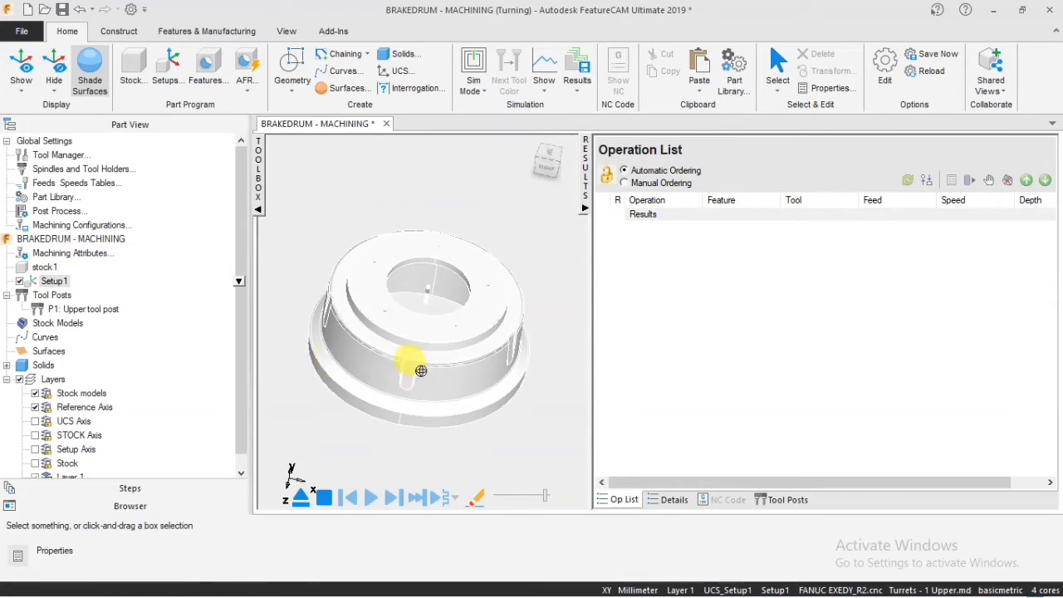
pyautogui.moveTo(421, 370); pyautogui.dragTo(291, 489, button='middle')
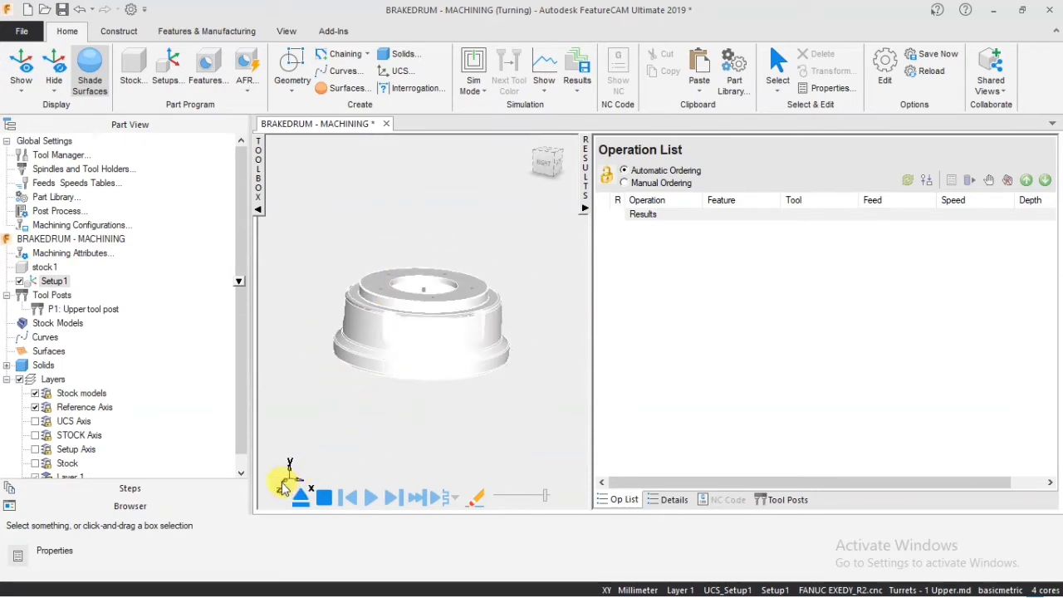
pyautogui.click(8, 365)
pyautogui.click(67, 380)
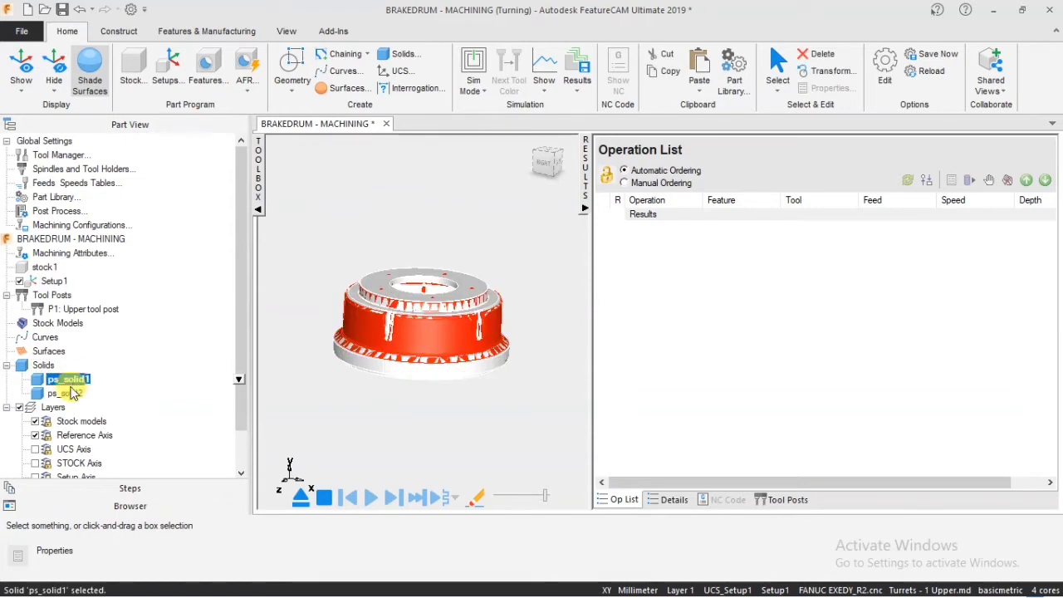
pyautogui.keyDown('ctrl'); pyautogui.click(66, 393); pyautogui.keyUp('ctrl')
pyautogui.rightClick(72, 396)
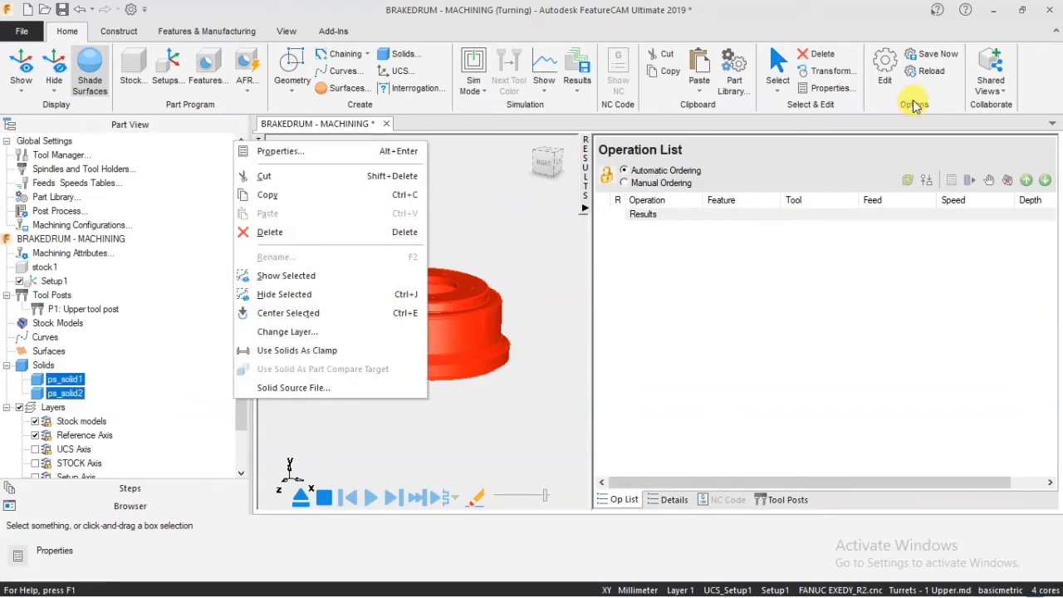
pyautogui.click(826, 70)
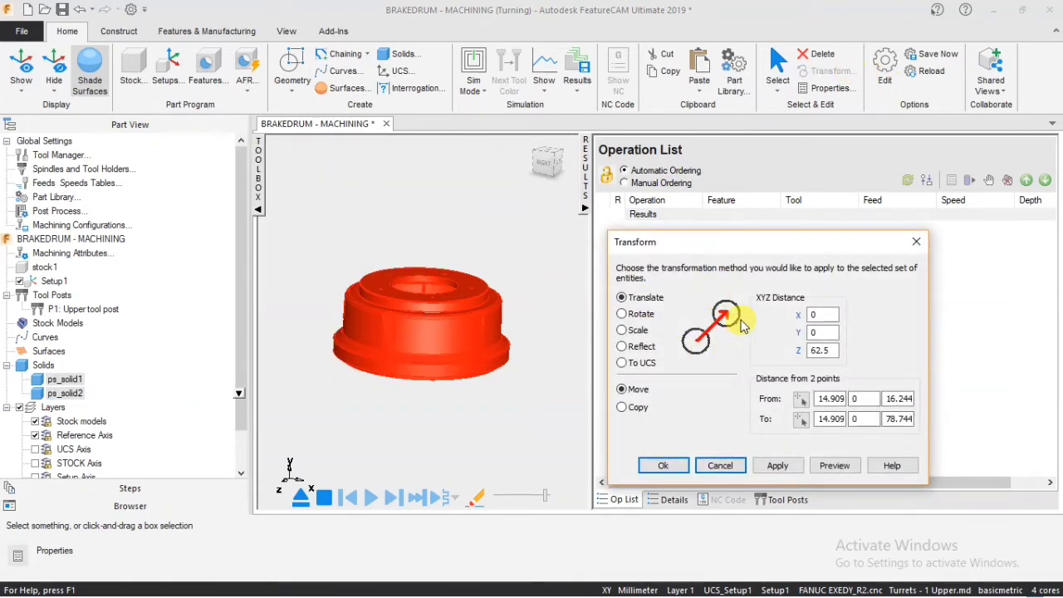
pyautogui.moveTo(831, 350); pyautogui.dragTo(779, 357)
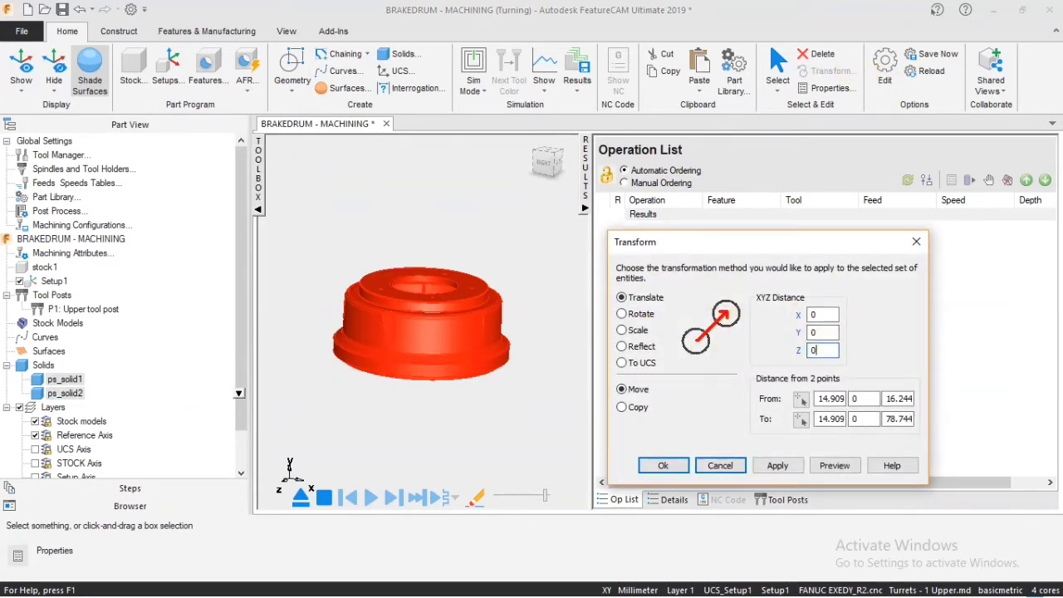
pyautogui.click(820, 332)
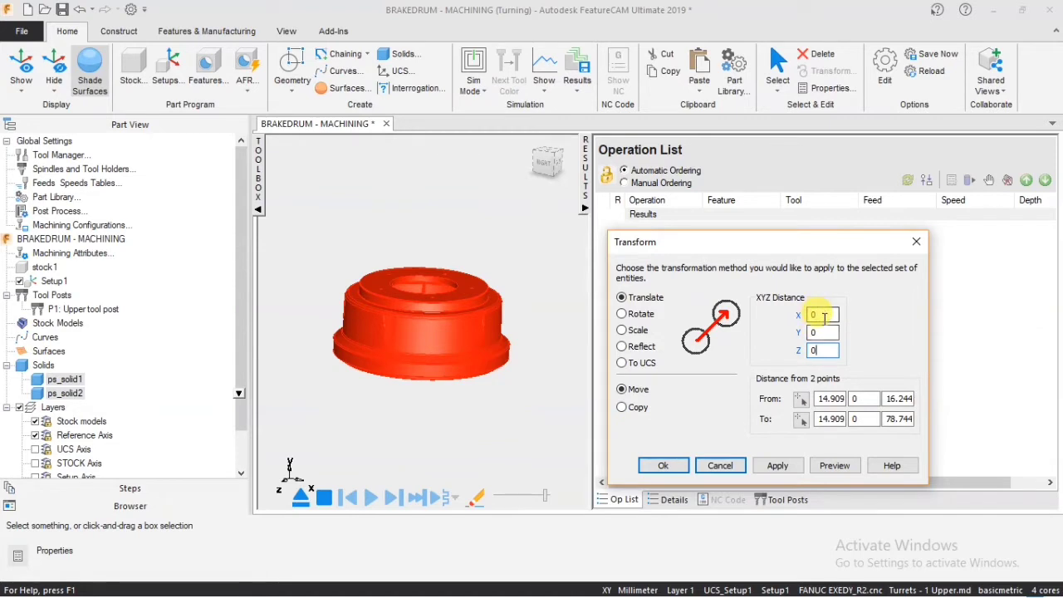
pyautogui.write('90')
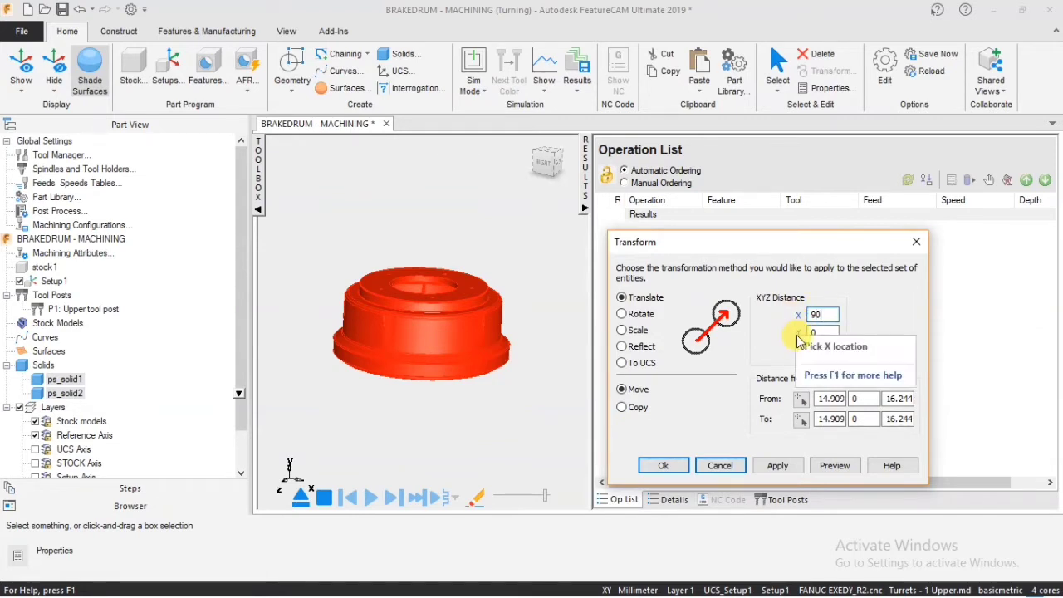
pyautogui.click(833, 464)
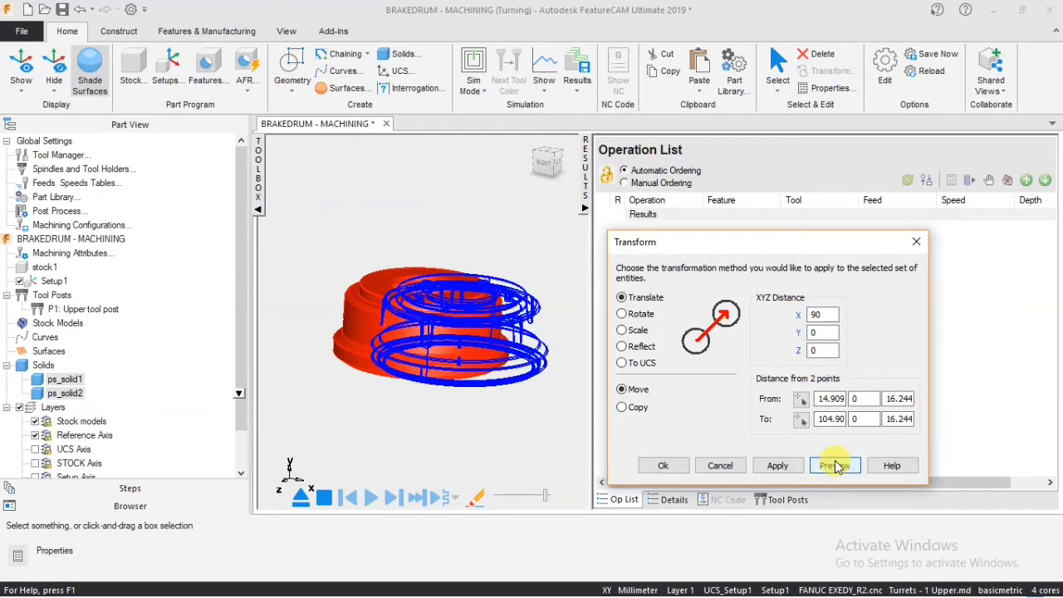
# Rotate both brake drum solids 90 degrees about the X axis through the 0,0 center point, moving the originals, and clear the selection.
pyautogui.click(636, 316)
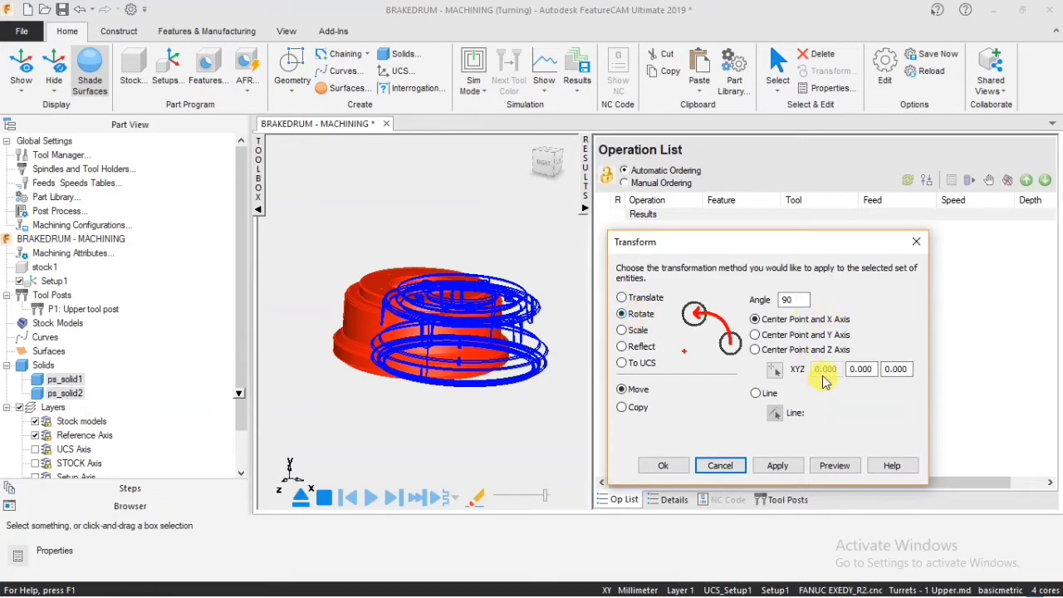
pyautogui.click(834, 465)
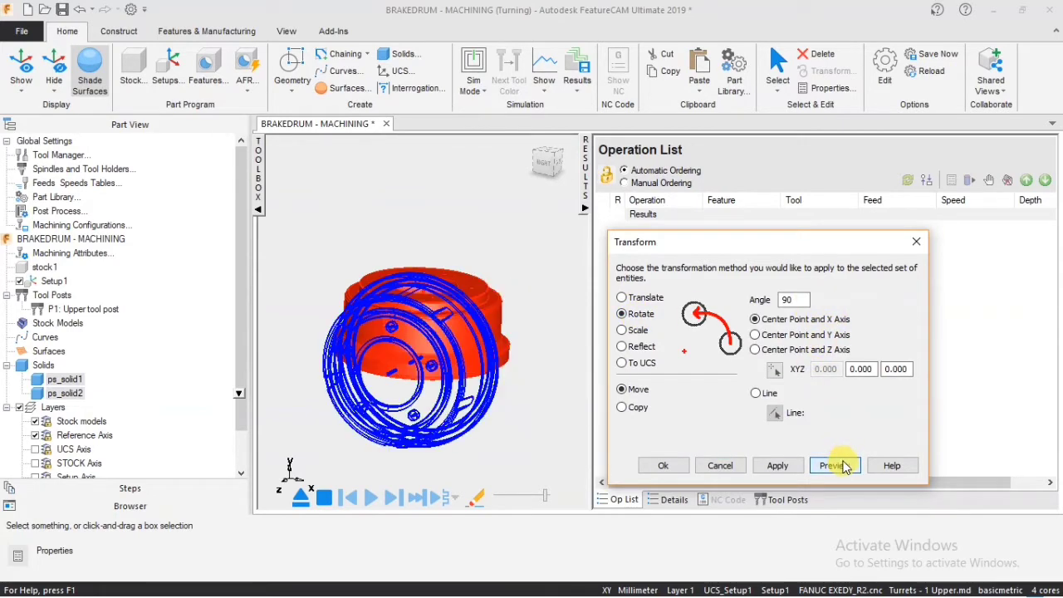
pyautogui.moveTo(530, 335); pyautogui.dragTo(378, 309, button='middle')
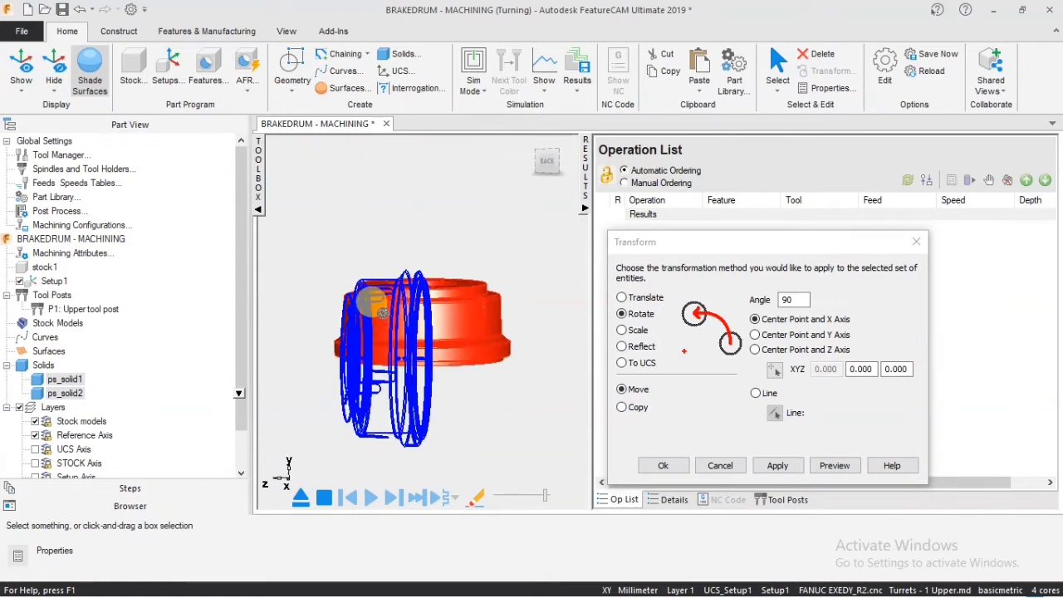
pyautogui.click(775, 465)
pyautogui.click(699, 470)
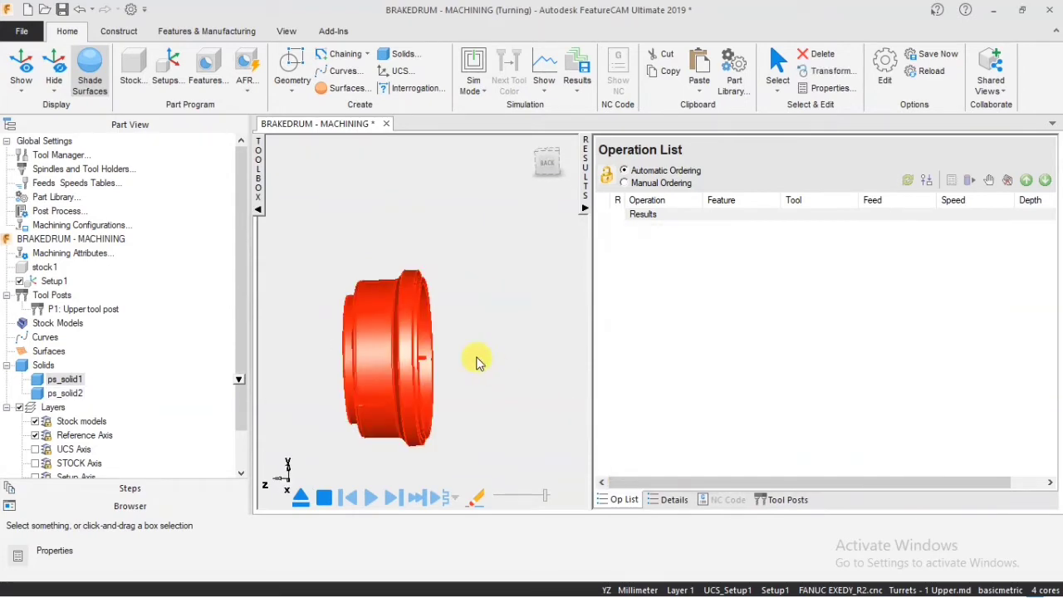
pyautogui.click(474, 356)
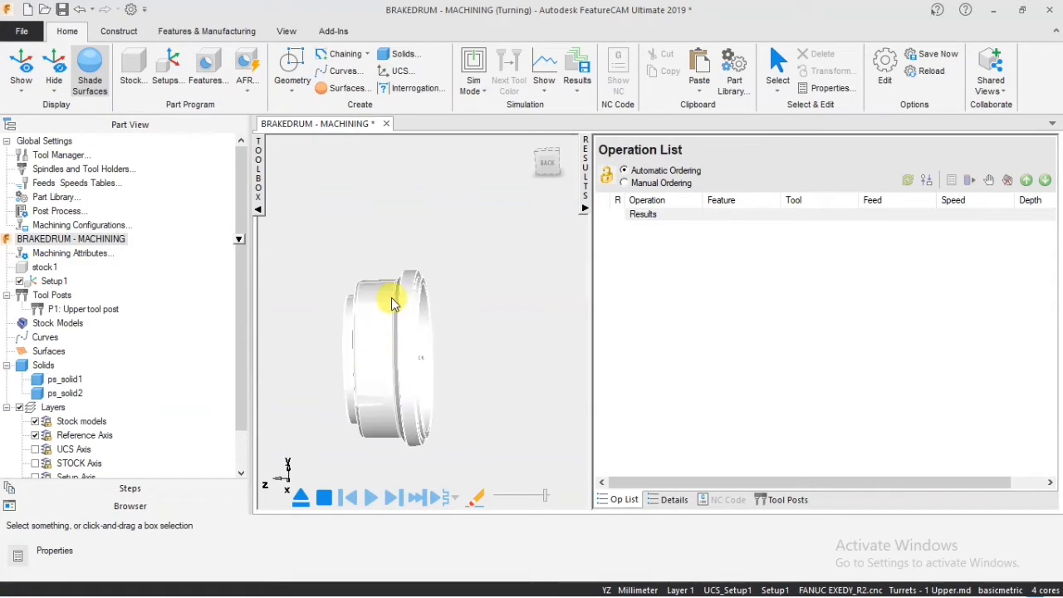
# Identify the two overlapping solids and hide ps_solid2.
pyautogui.scroll(3, 393, 301)
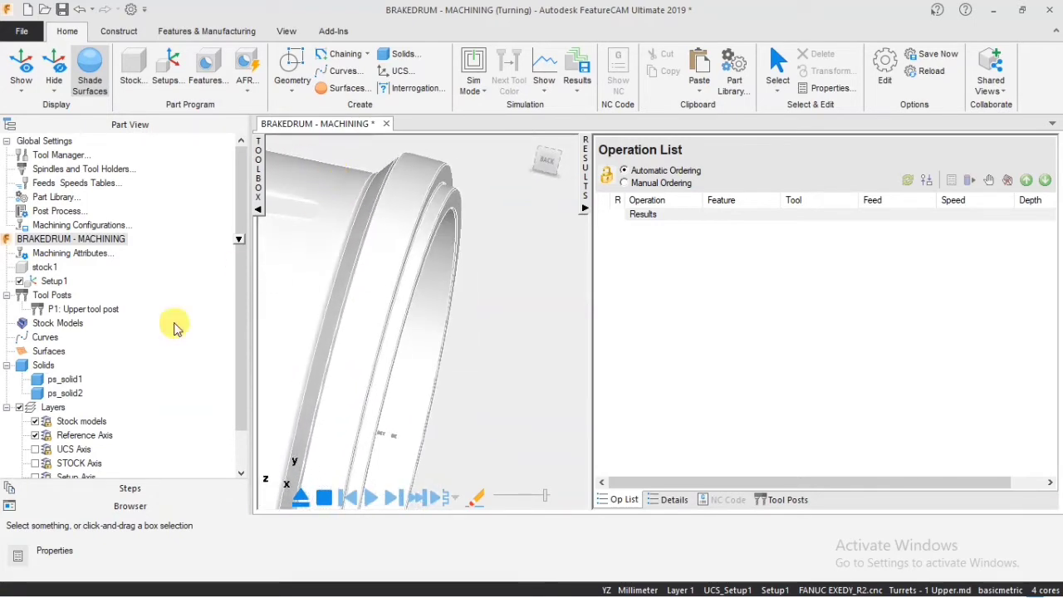
pyautogui.click(68, 379)
pyautogui.click(68, 393)
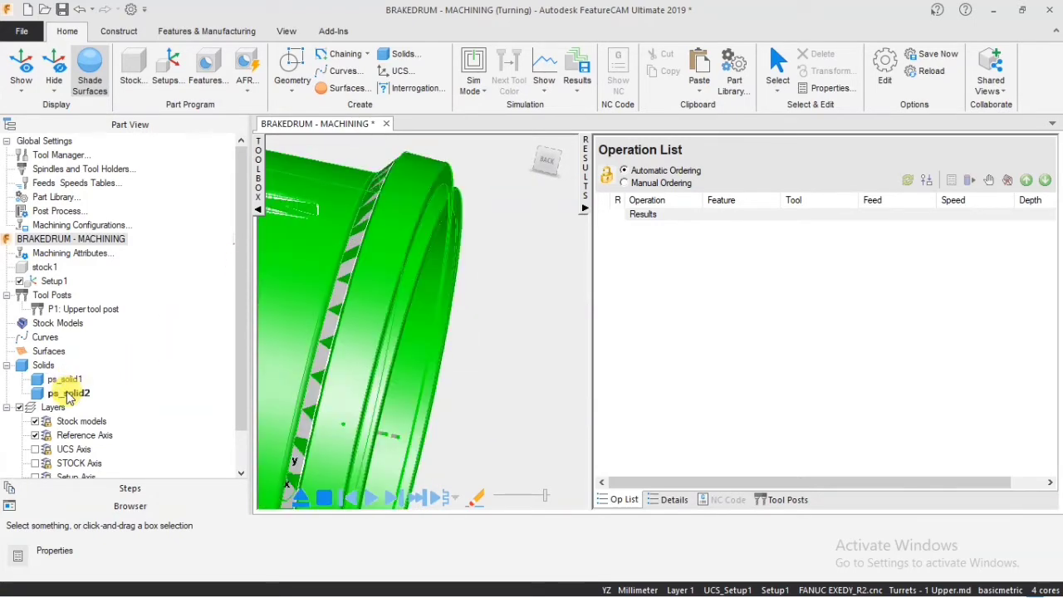
pyautogui.rightClick(68, 392)
pyautogui.click(274, 295)
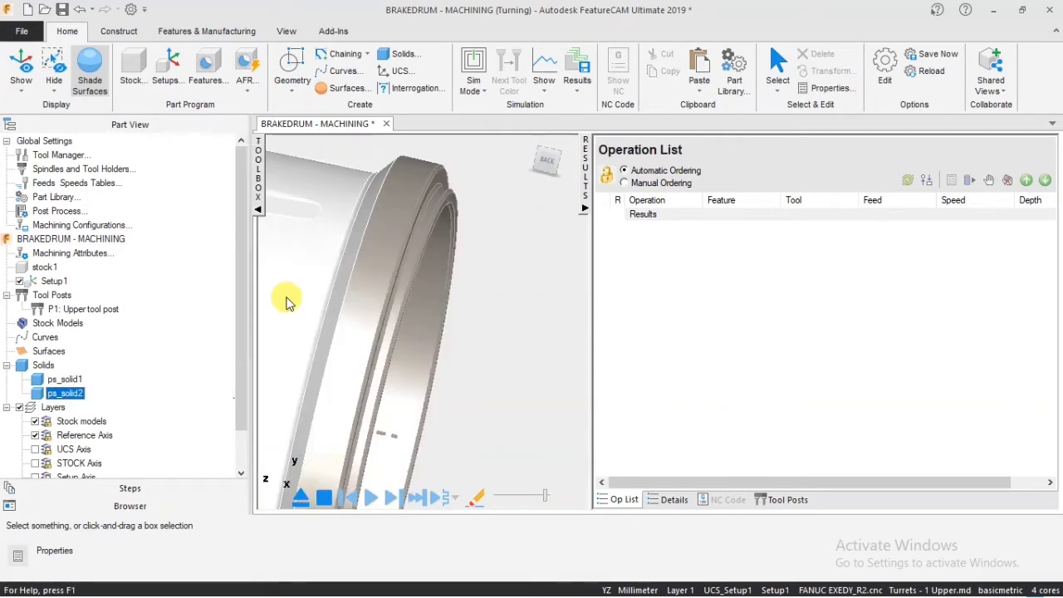
# Rename the solid ps_solid1 as MACHINING.
pyautogui.click(67, 379)
pyautogui.rightClick(66, 379)
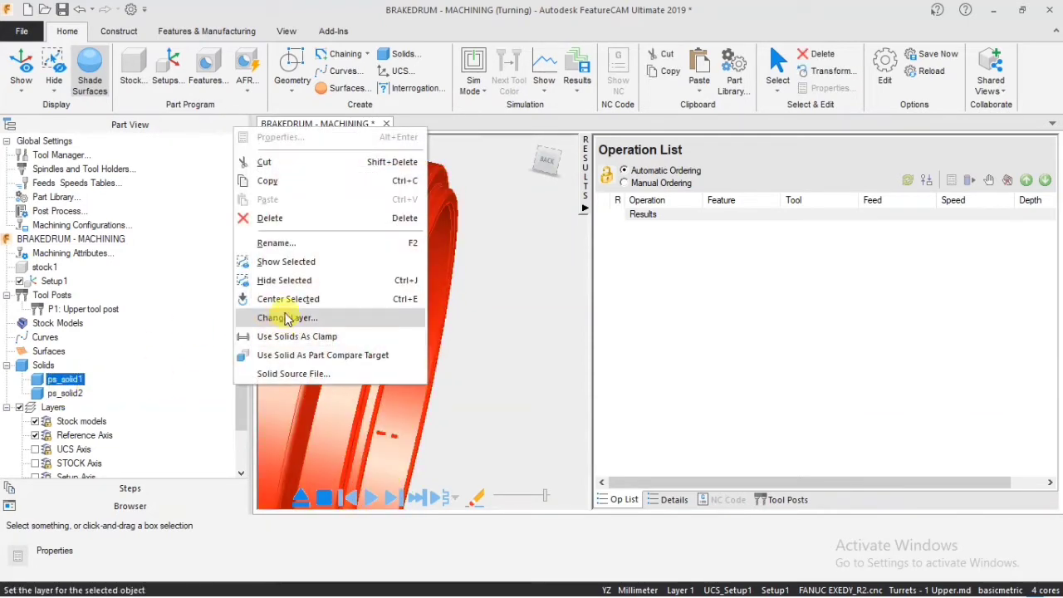
pyautogui.click(286, 243)
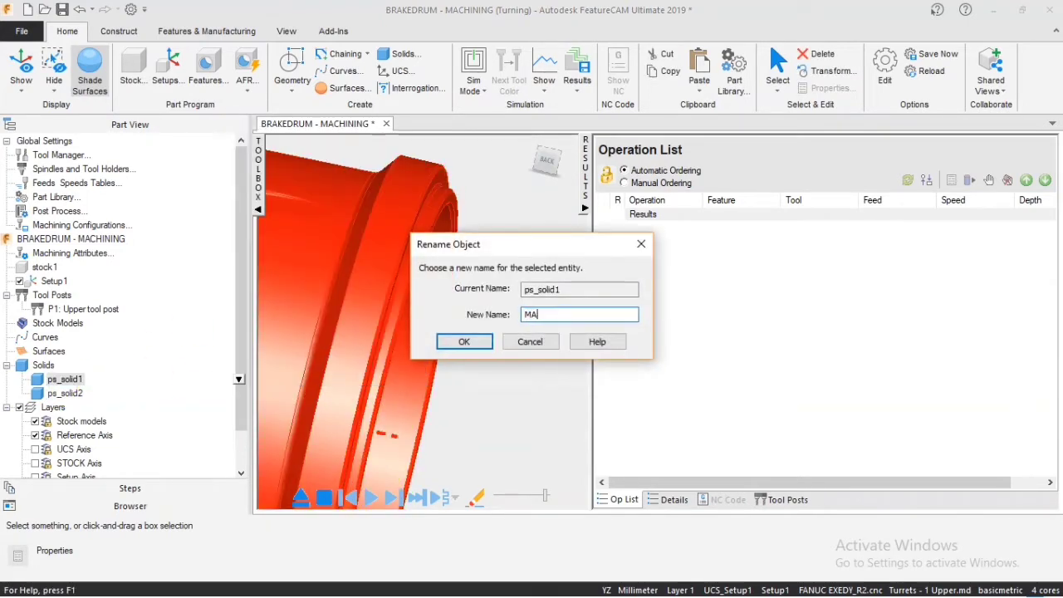
pyautogui.write('MACHINING')
pyautogui.press('Return')
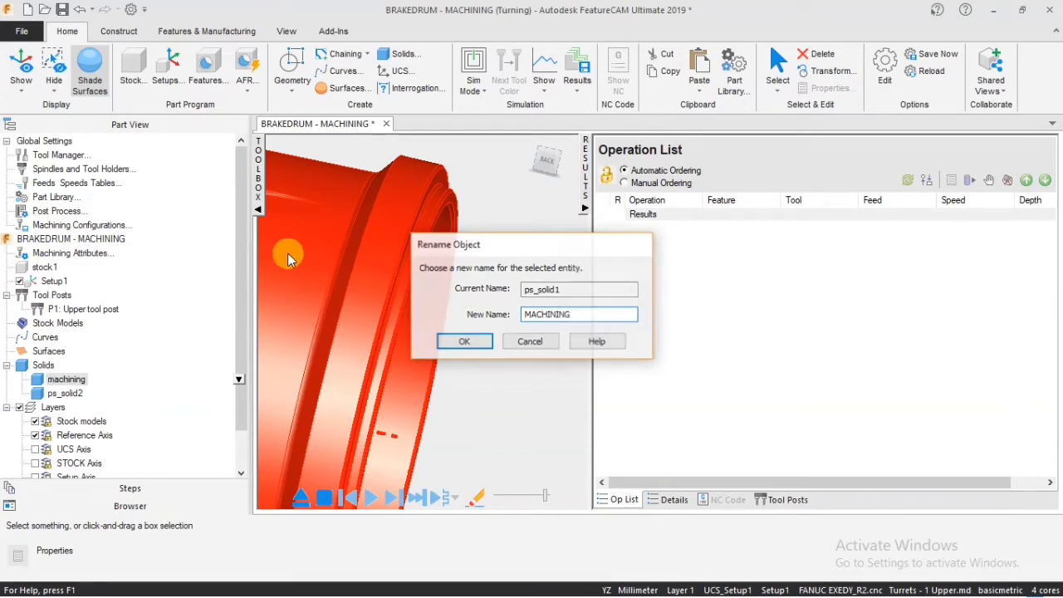
# Rename the solid ps_solid2 as CASTING-RAW and clear the selection.
pyautogui.click(73, 395)
pyautogui.rightClick(73, 394)
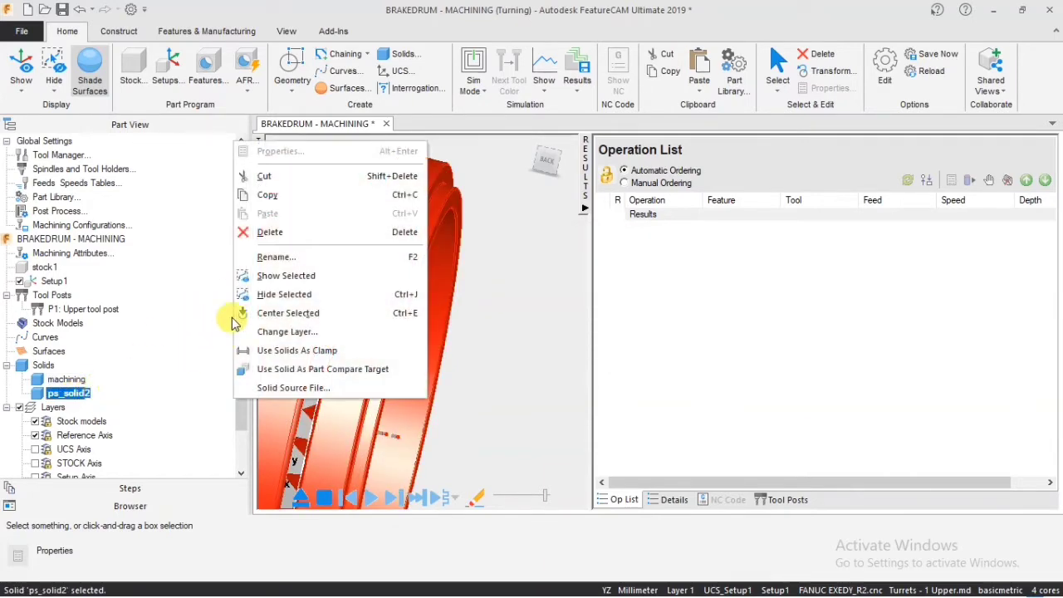
pyautogui.click(278, 193)
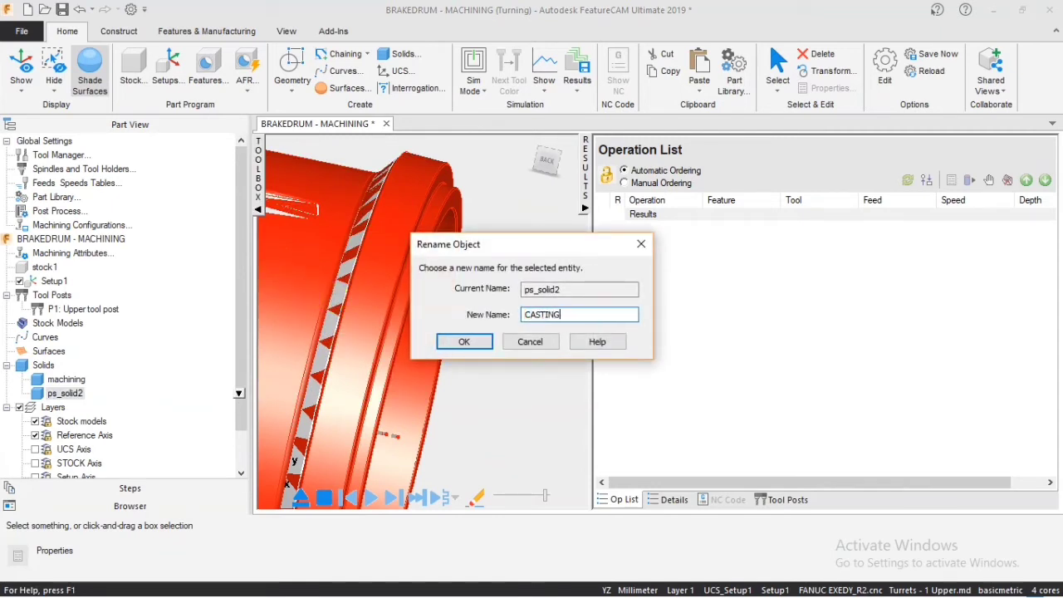
pyautogui.press('Return')
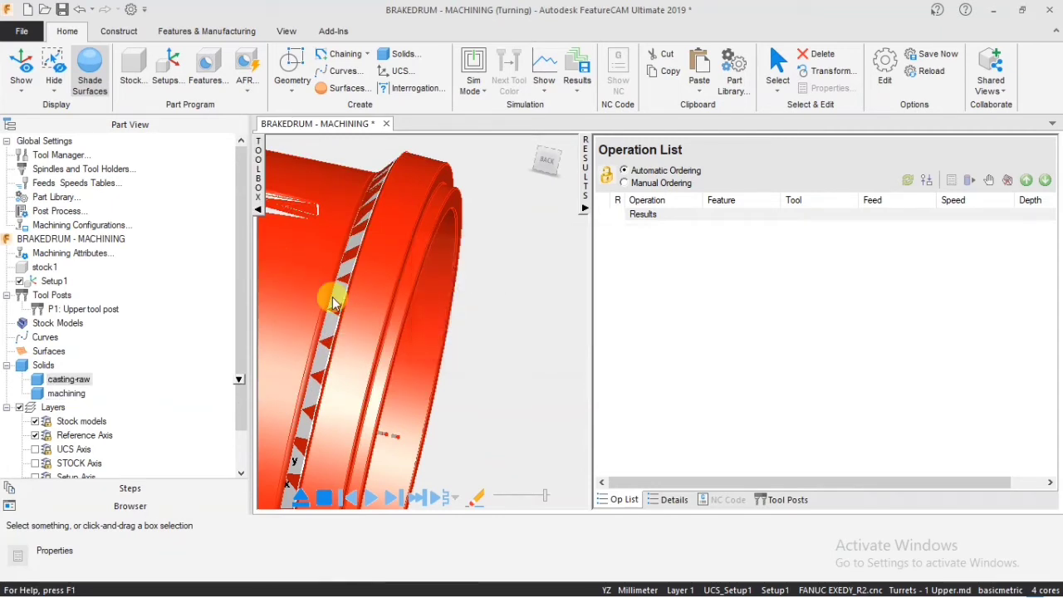
pyautogui.click(534, 277)
# Set the stock type of stock1 to User-defined in its properties.
pyautogui.scroll(2, 533, 279)
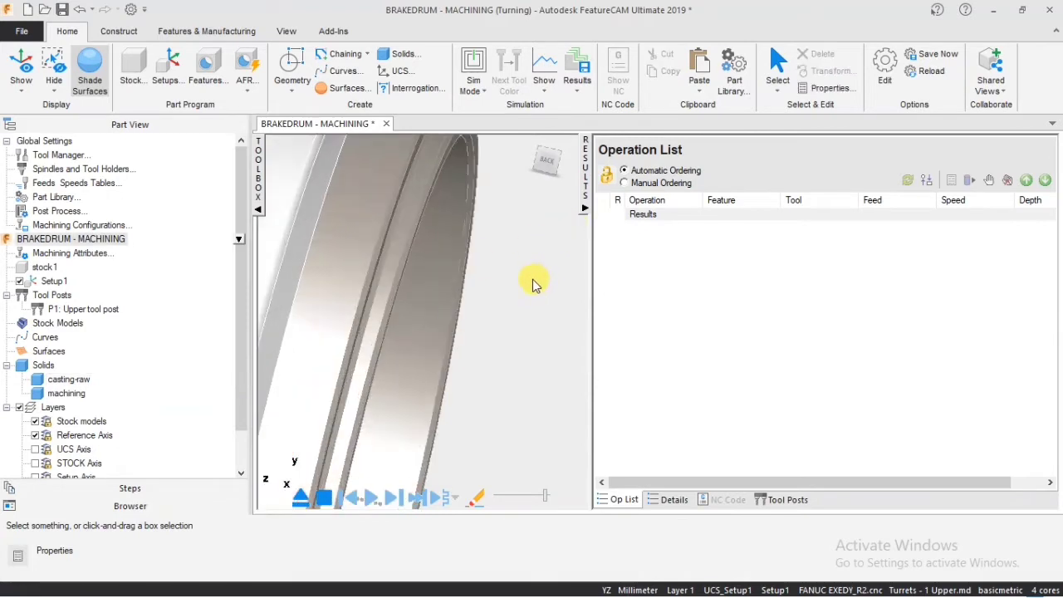
pyautogui.scroll(-8, 533, 278)
pyautogui.moveTo(402, 246); pyautogui.dragTo(530, 262, button='middle')
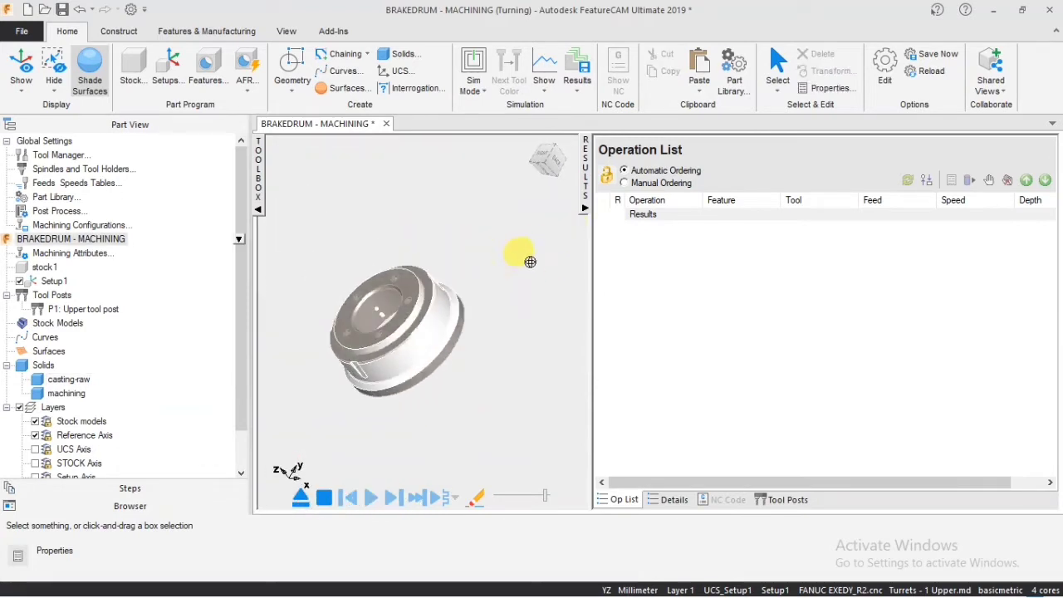
pyautogui.click(46, 267)
pyautogui.rightClick(52, 269)
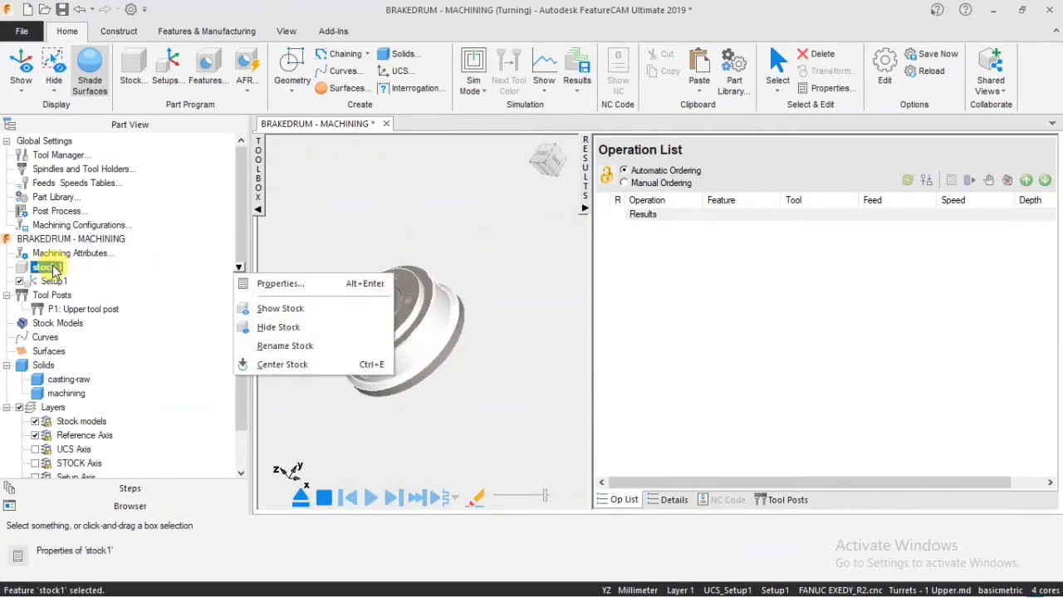
pyautogui.click(270, 285)
pyautogui.click(619, 221)
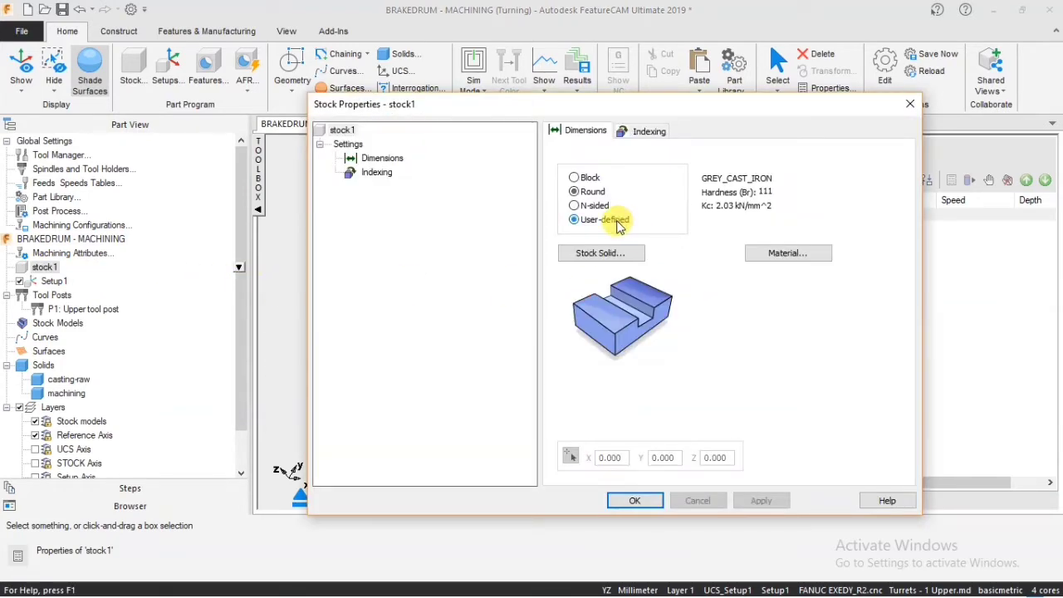
# Assign the casting-raw solid as the stock solid for stock1 and accept the stock properties.
pyautogui.click(607, 252)
pyautogui.click(570, 250)
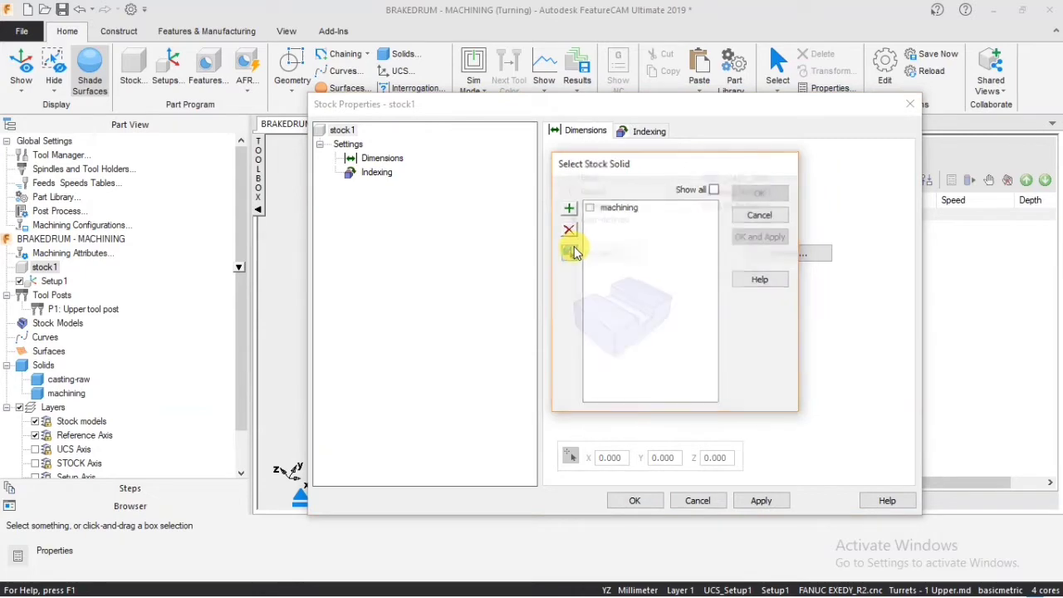
pyautogui.click(79, 379)
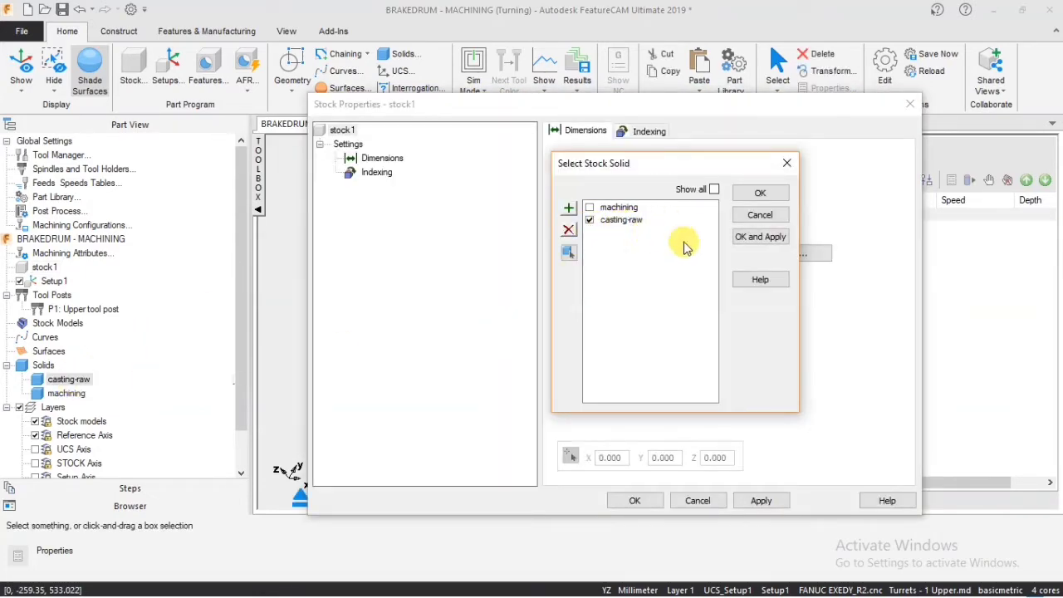
pyautogui.click(755, 238)
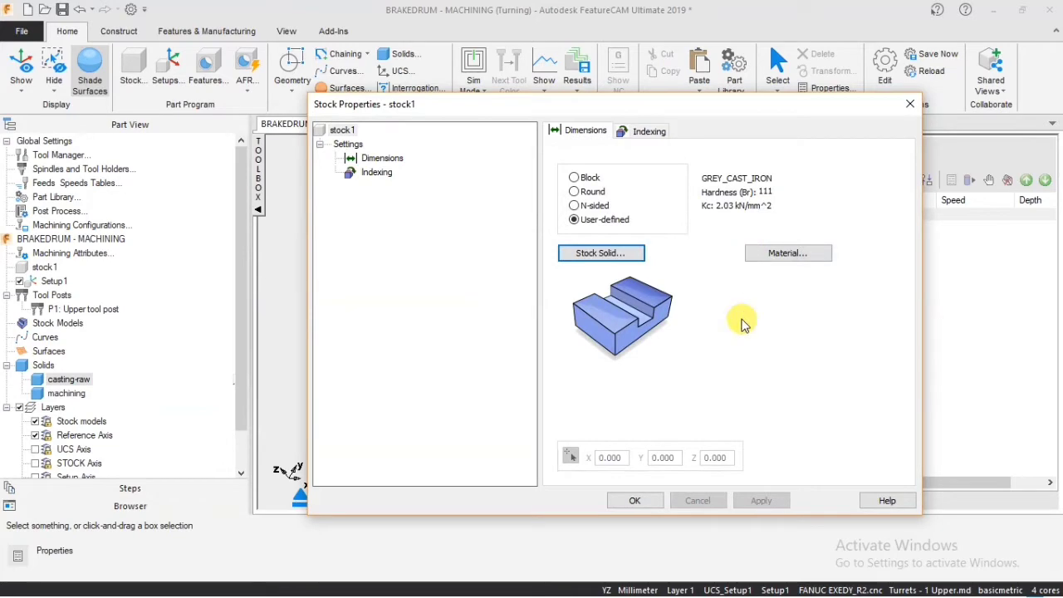
pyautogui.click(634, 500)
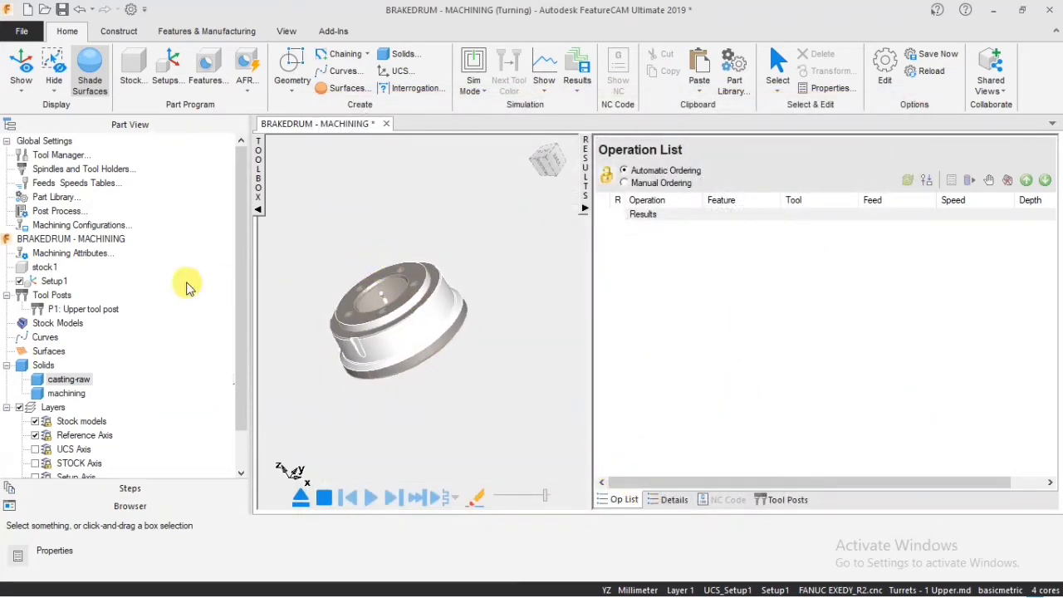
# Hide the display of stock1.
pyautogui.click(46, 268)
pyautogui.rightClick(233, 271)
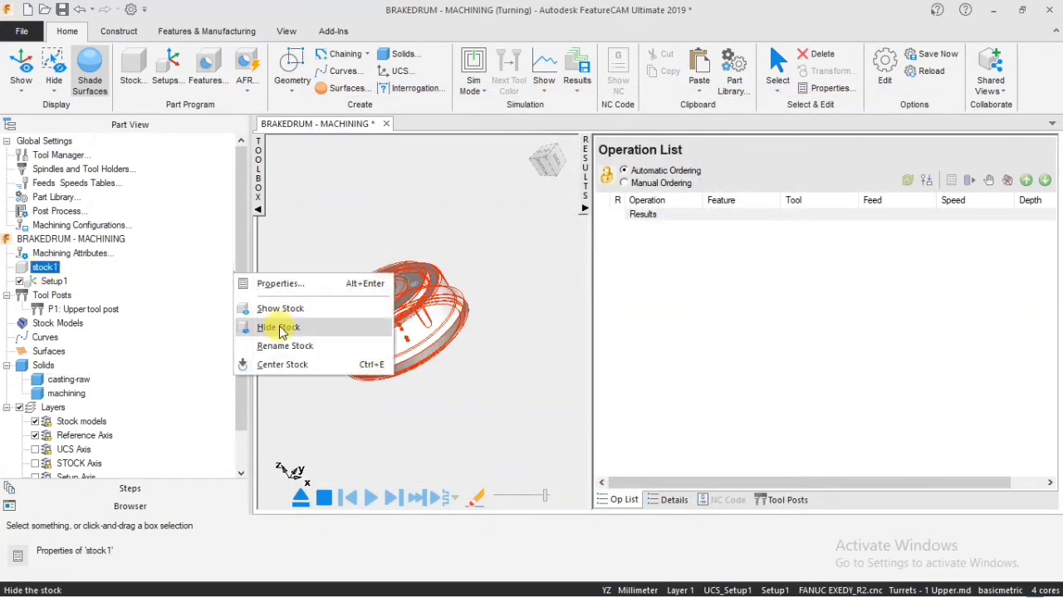
pyautogui.click(280, 327)
# Inspect the brake drum and its stock outline from several angles, selecting the stock and clearing the selection.
pyautogui.scroll(-3, 469, 280)
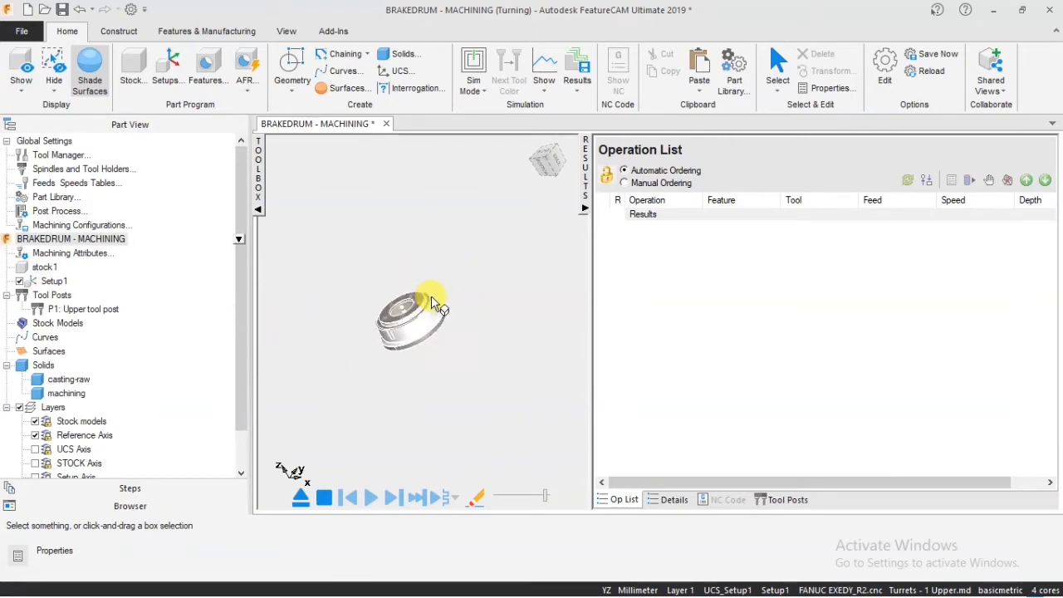
pyautogui.scroll(10, 431, 295)
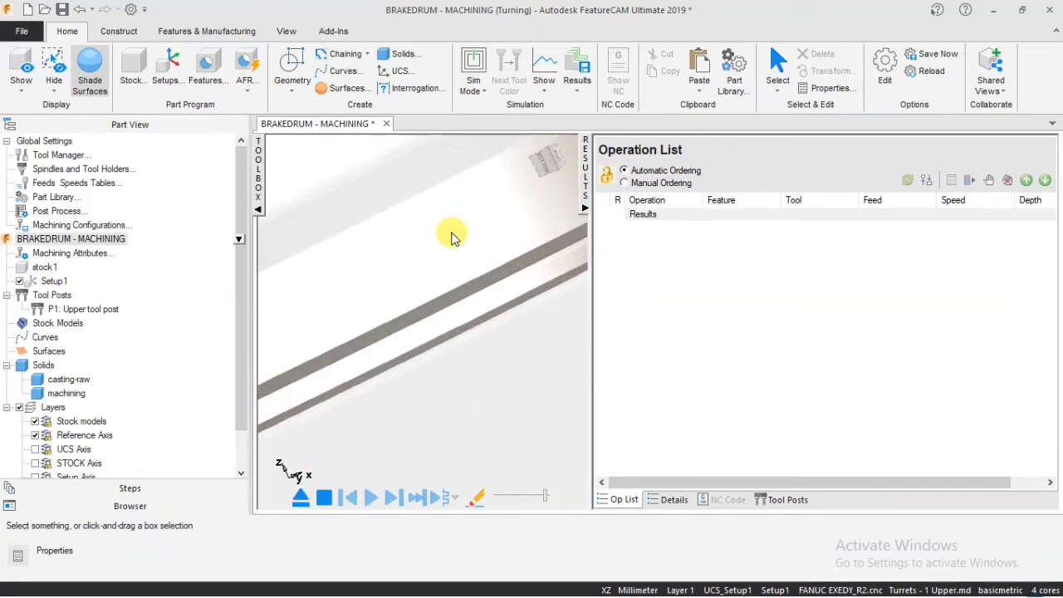
pyautogui.scroll(-8, 522, 224)
pyautogui.scroll(-2, 706, 240)
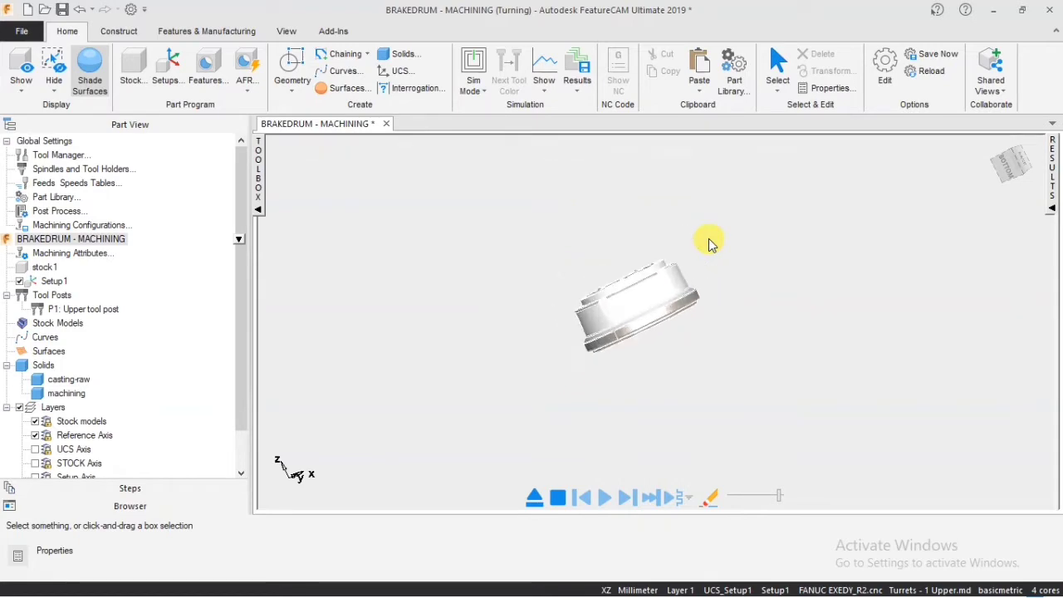
pyautogui.scroll(8, 680, 225)
pyautogui.moveTo(677, 190); pyautogui.dragTo(434, 290, button='middle')
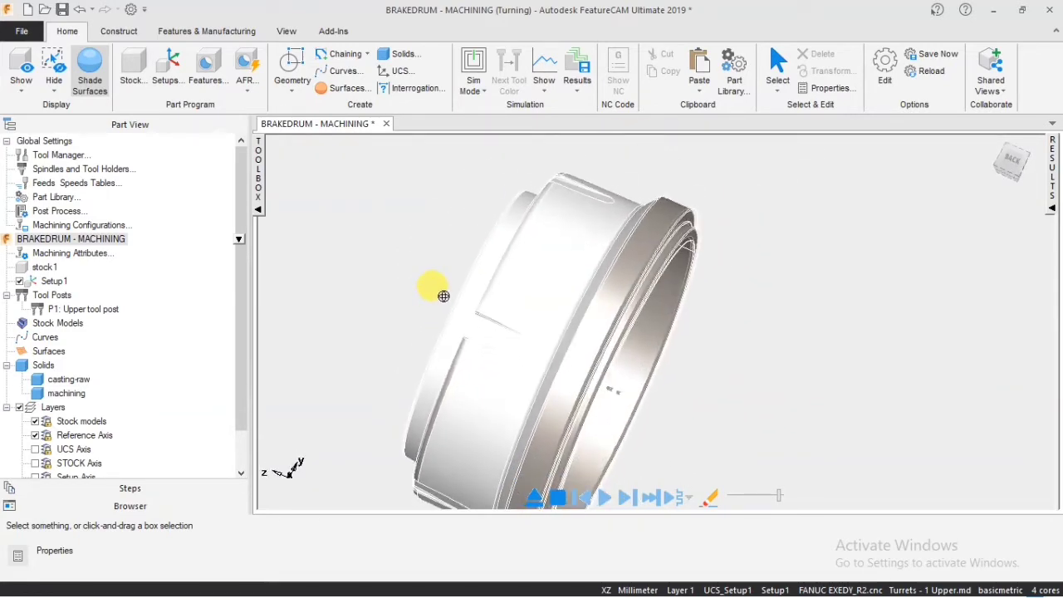
pyautogui.click(517, 197)
pyautogui.moveTo(457, 330); pyautogui.dragTo(474, 315, button='middle')
pyautogui.scroll(1, 471, 309)
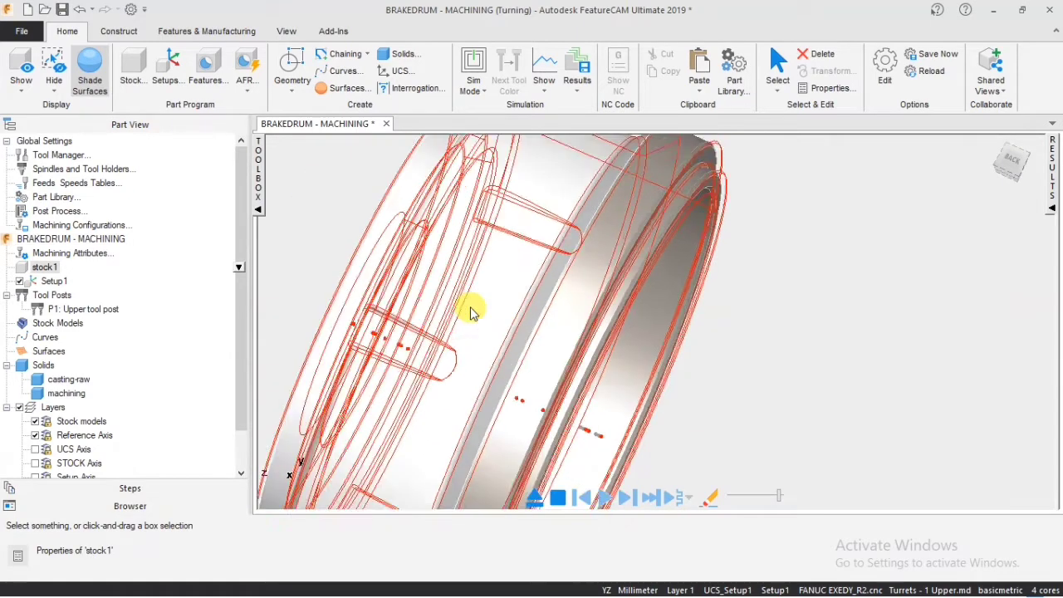
pyautogui.scroll(-5, 470, 309)
pyautogui.click(437, 256)
pyautogui.moveTo(656, 272); pyautogui.dragTo(688, 346, button='middle')
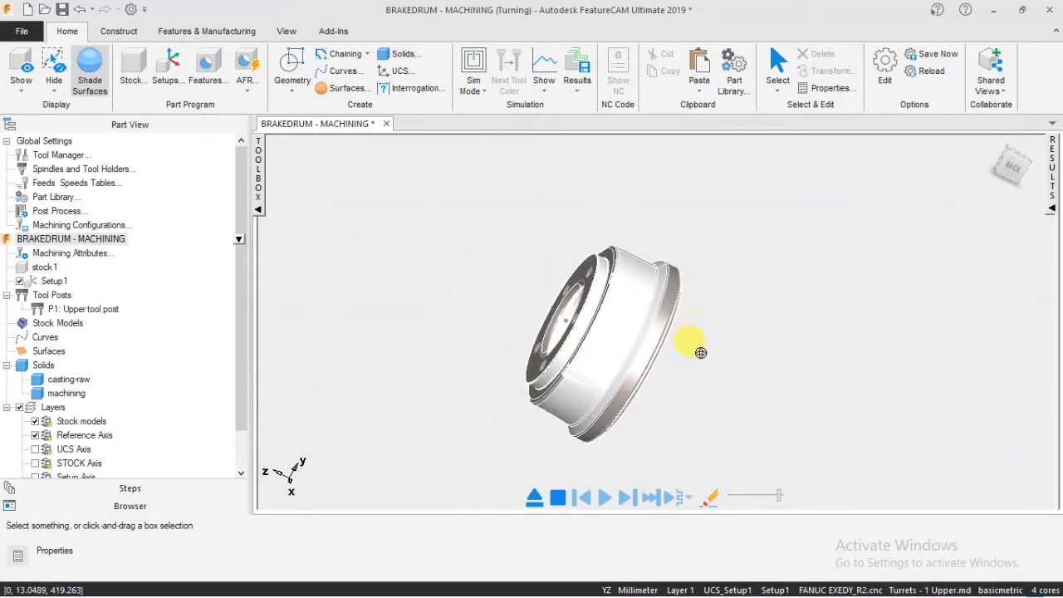
# Set the zero of Setup1 to the hub-side stock face with Align to Stock Face and accept the setup properties.
pyautogui.click(52, 283)
pyautogui.rightClick(133, 280)
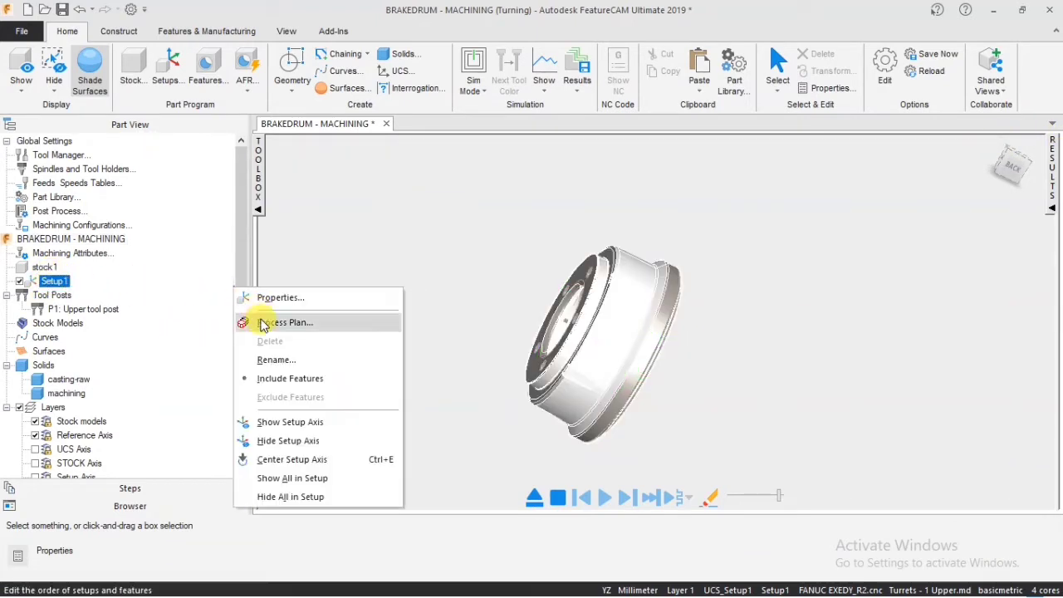
pyautogui.click(279, 297)
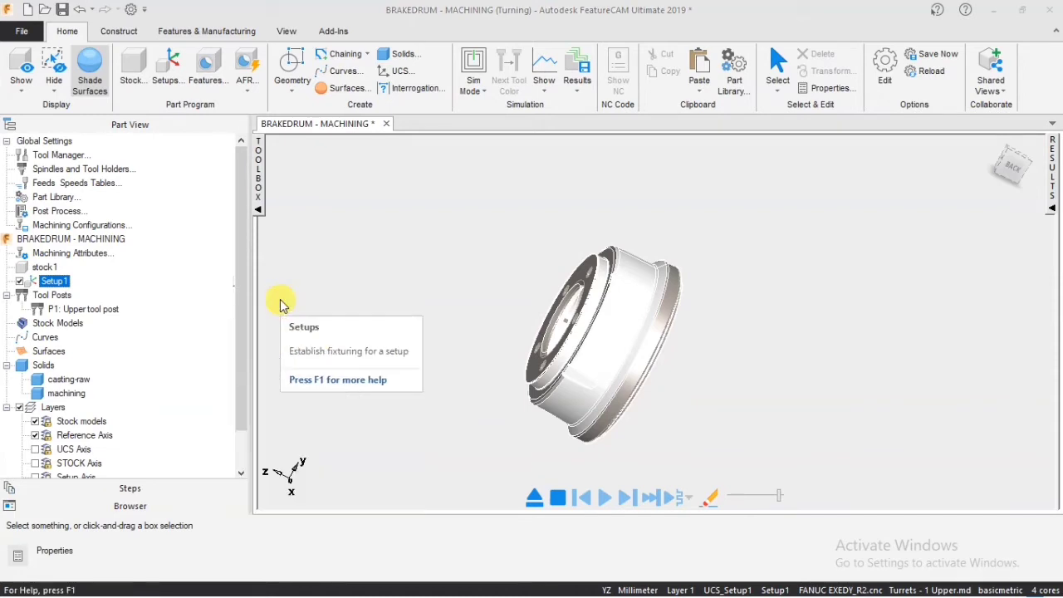
pyautogui.click(818, 135)
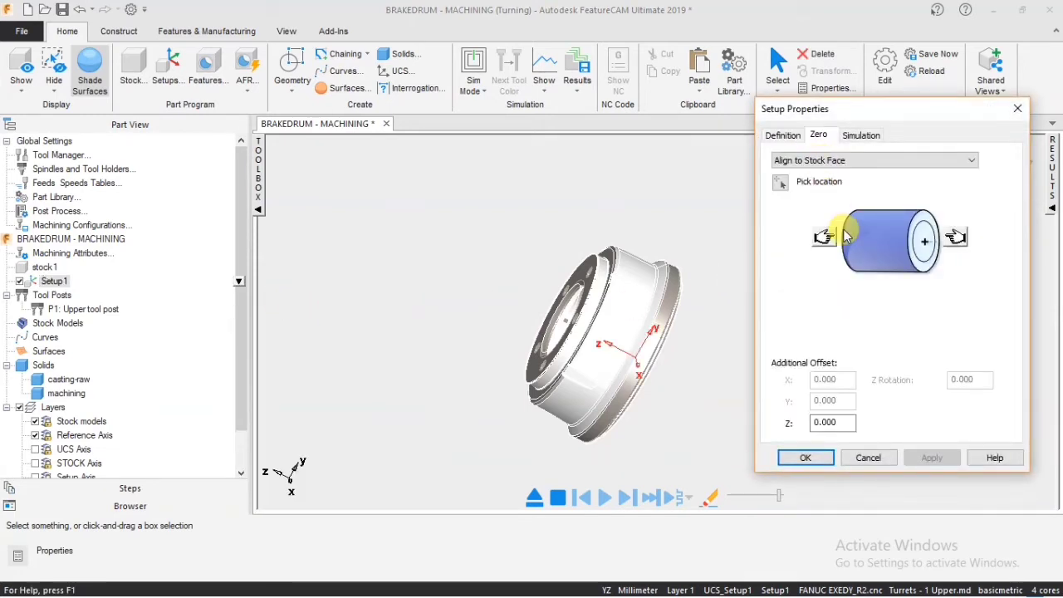
pyautogui.click(955, 238)
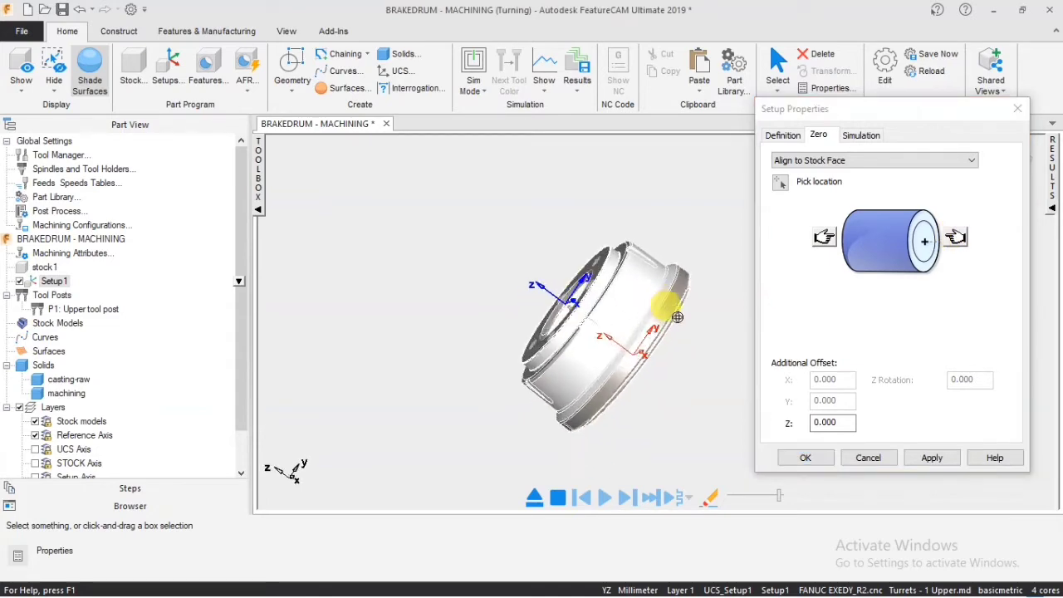
pyautogui.click(953, 459)
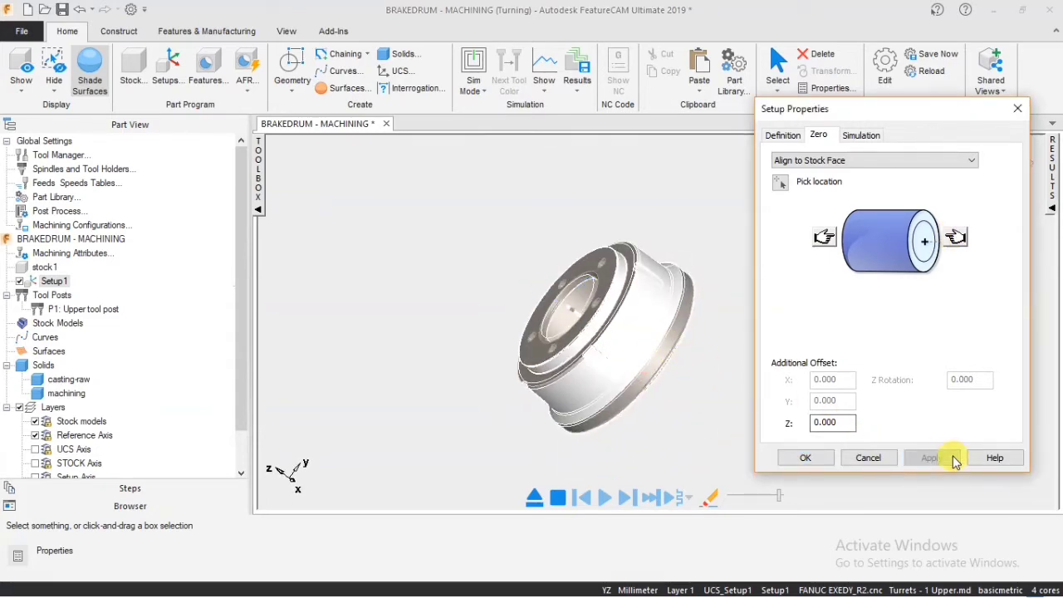
pyautogui.click(821, 458)
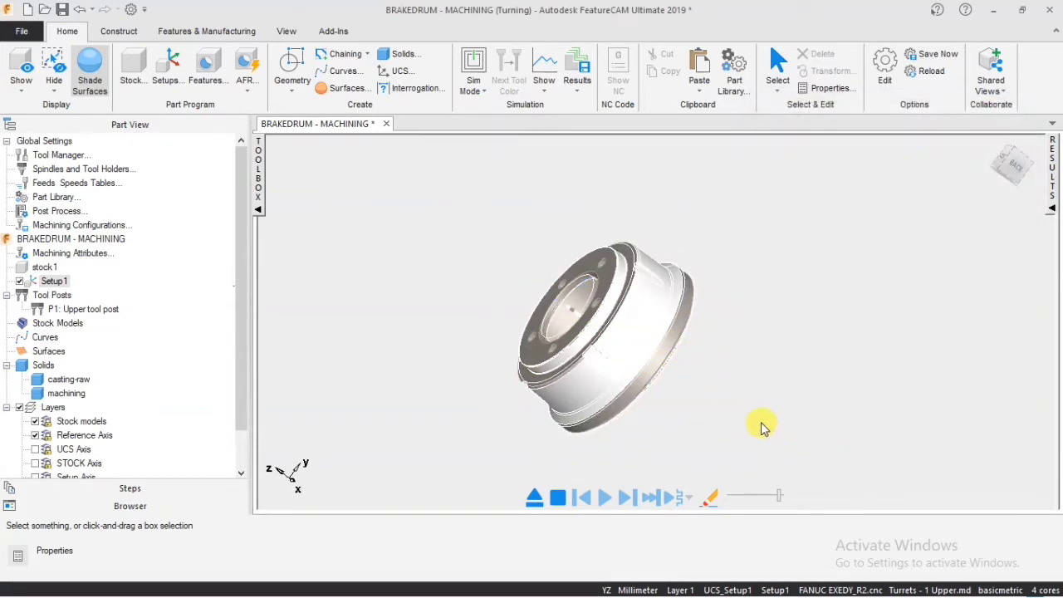
# Show the setup axis of Setup1 and check its placement on the drum's hub face.
pyautogui.click(996, 148)
pyautogui.moveTo(740, 260); pyautogui.dragTo(638, 254, button='middle')
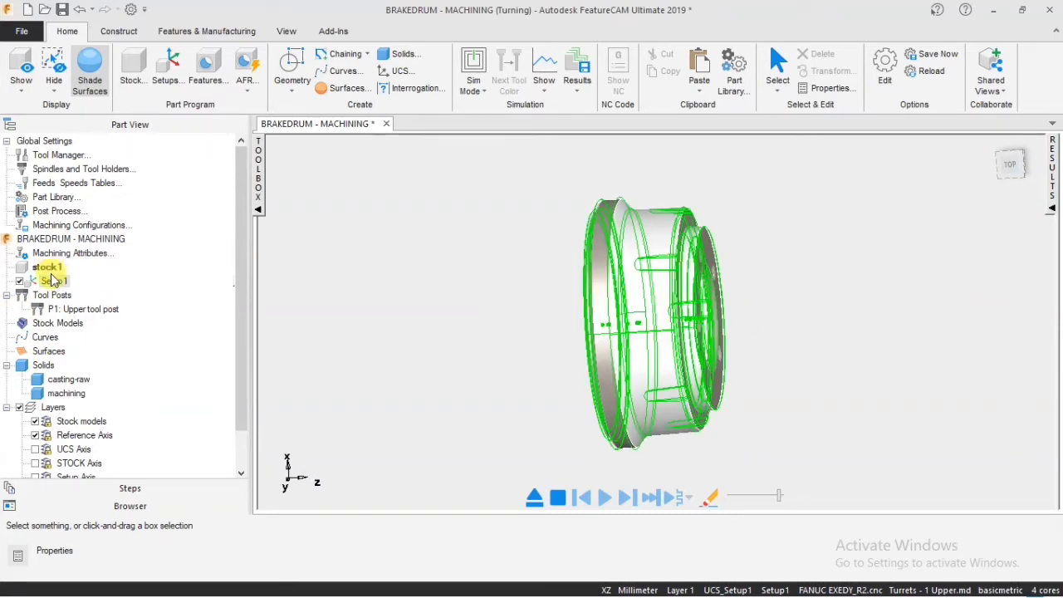
pyautogui.rightClick(55, 282)
pyautogui.click(286, 422)
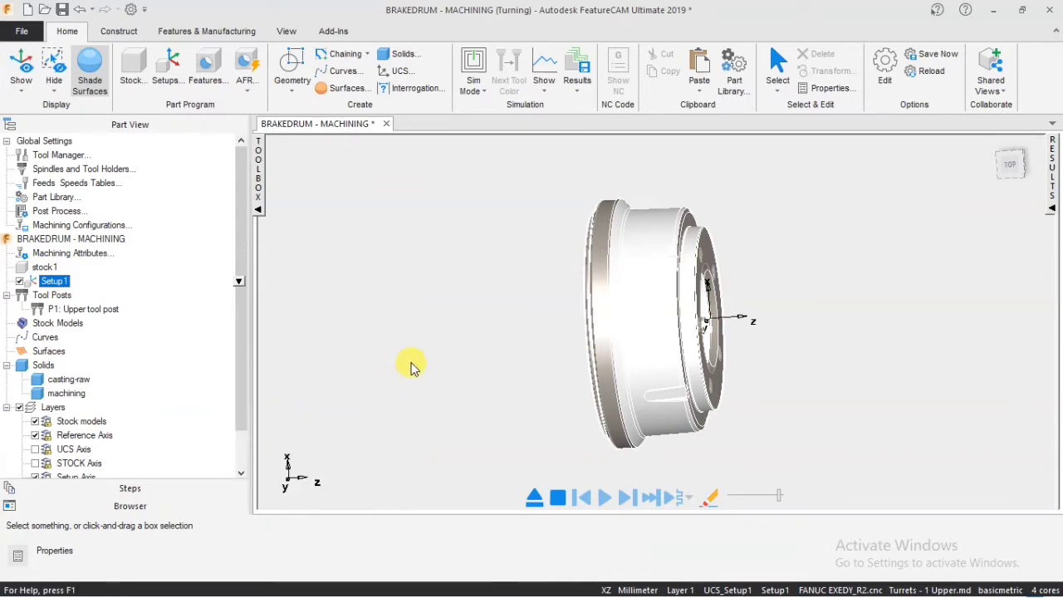
pyautogui.moveTo(704, 316); pyautogui.dragTo(738, 244, button='middle')
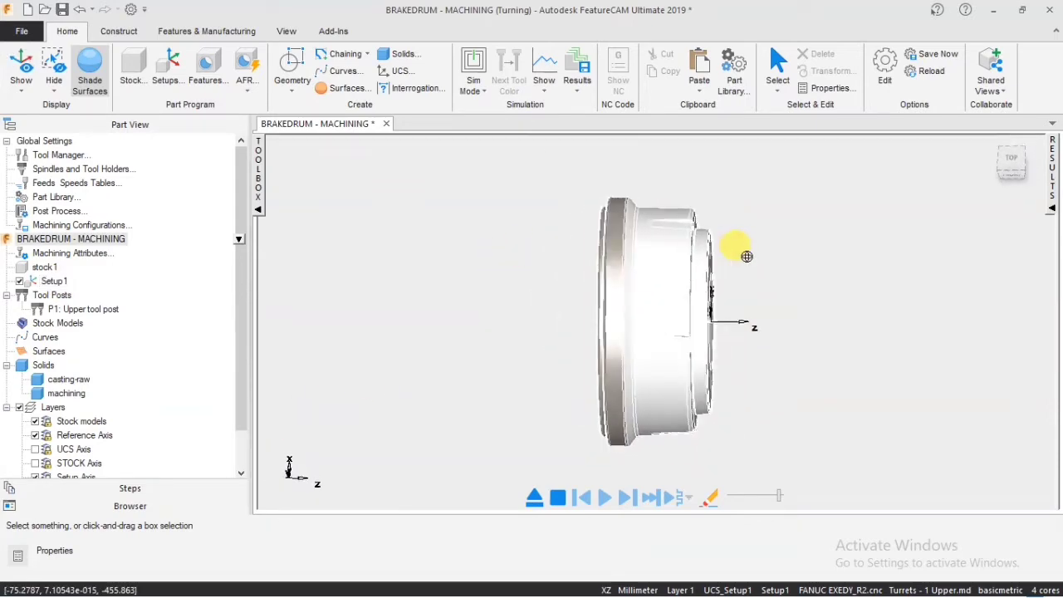
pyautogui.rightClick(45, 267)
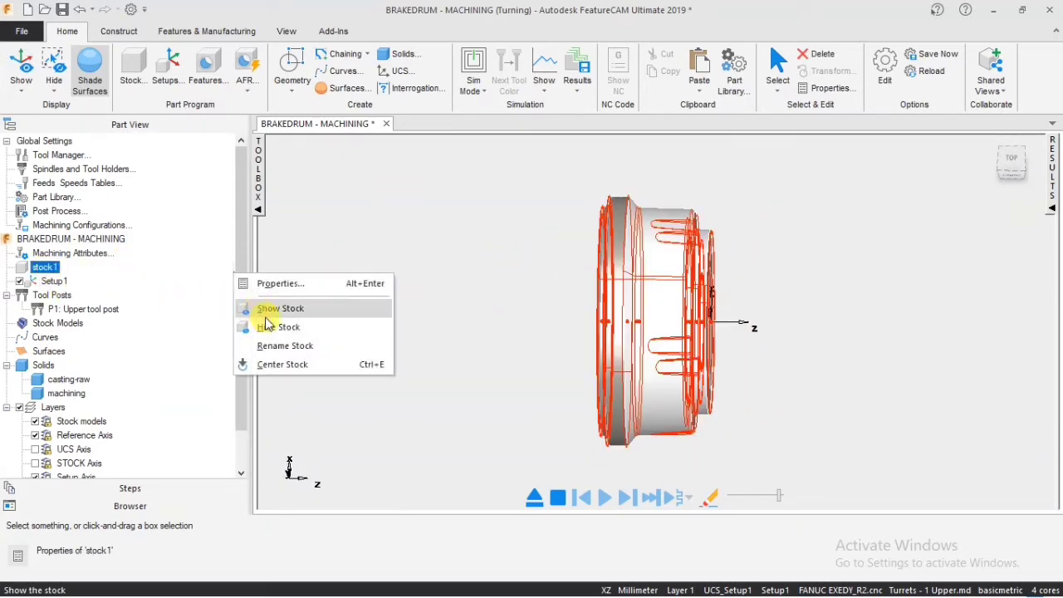
pyautogui.click(336, 324)
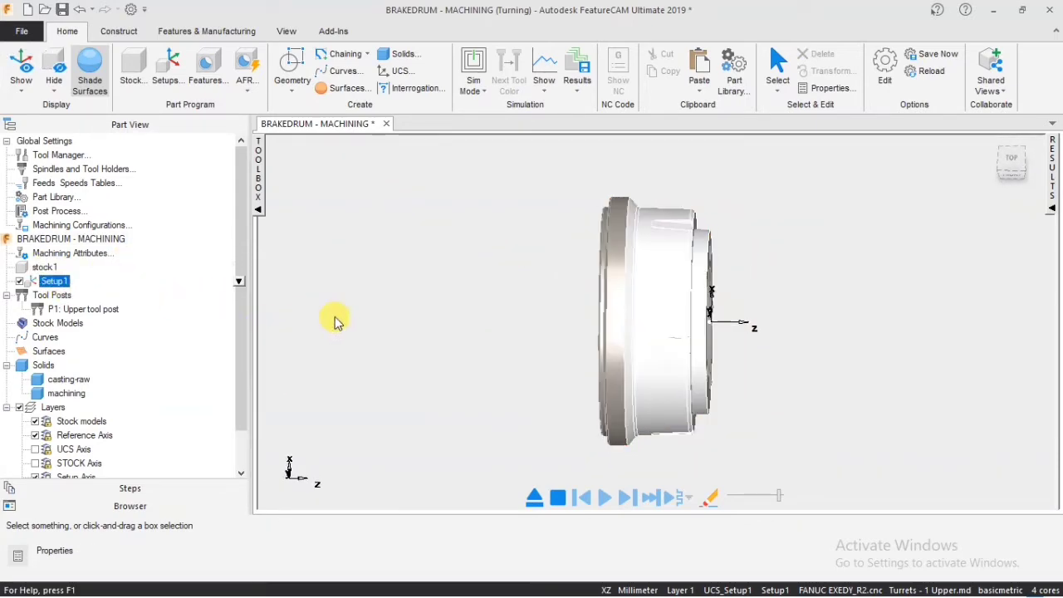
# Select the whole brake drum in the top view and create its Revolved Surface Boundary curve with the Polygonal method.
pyautogui.click(1012, 161)
pyautogui.moveTo(497, 170); pyautogui.dragTo(818, 469)
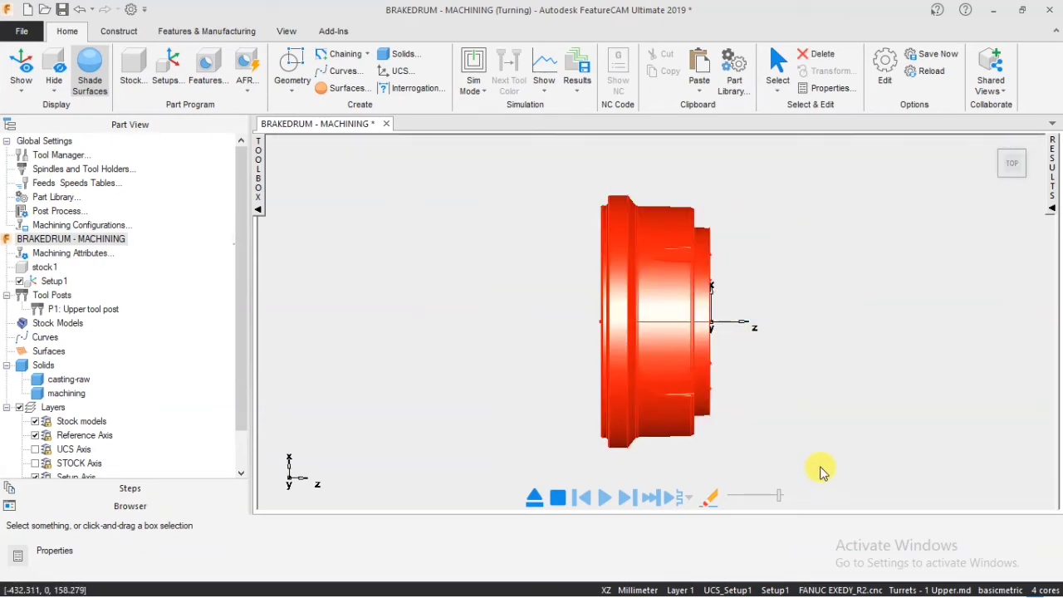
pyautogui.click(129, 34)
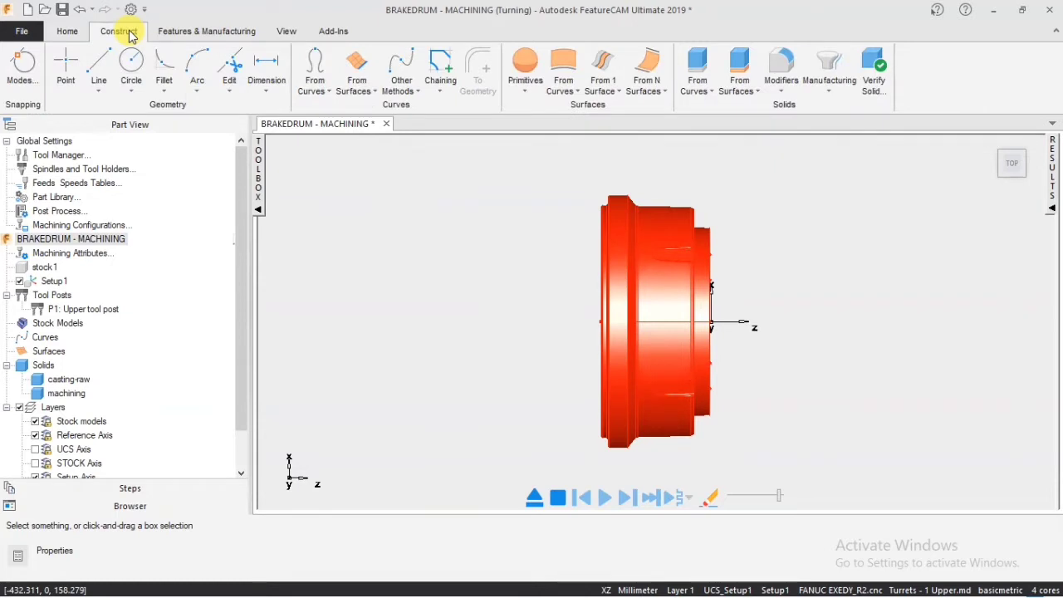
pyautogui.click(357, 86)
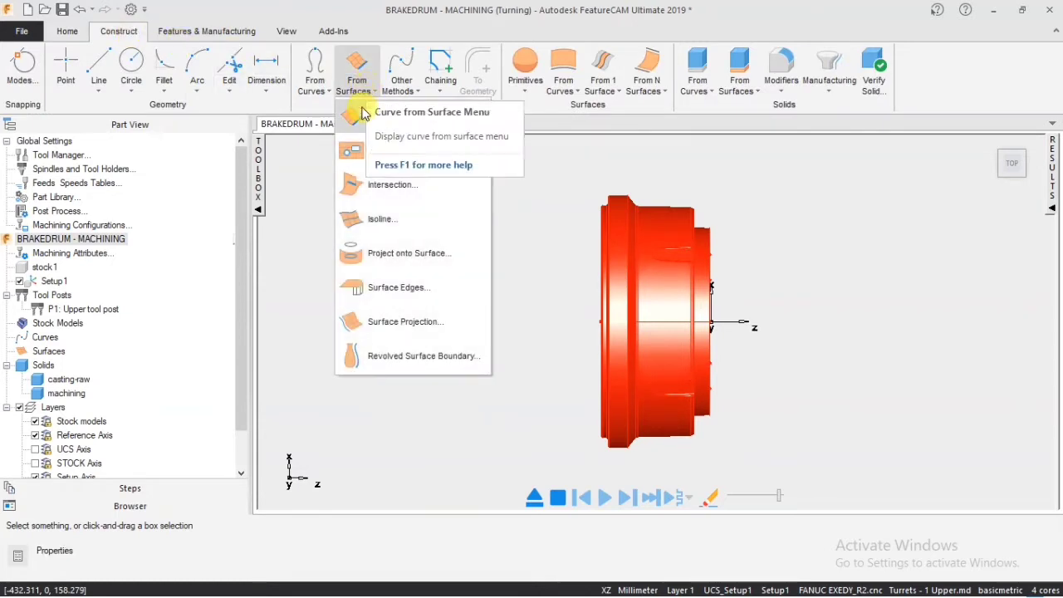
pyautogui.click(443, 357)
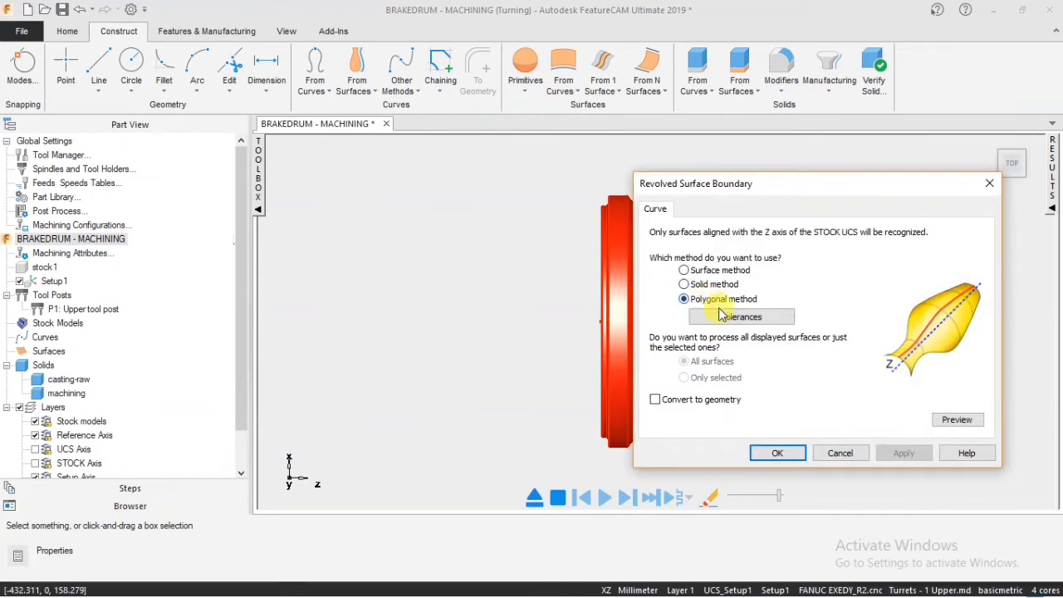
pyautogui.click(789, 443)
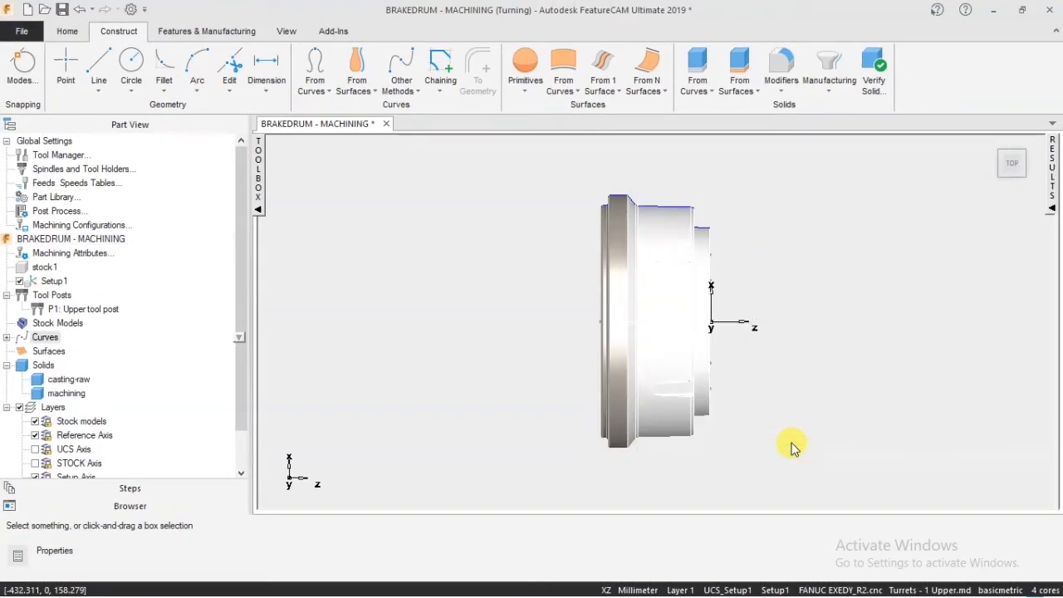
# Hide the machining solid so that only the boundary curve is displayed.
pyautogui.click(66, 393)
pyautogui.rightClick(67, 392)
pyautogui.click(287, 298)
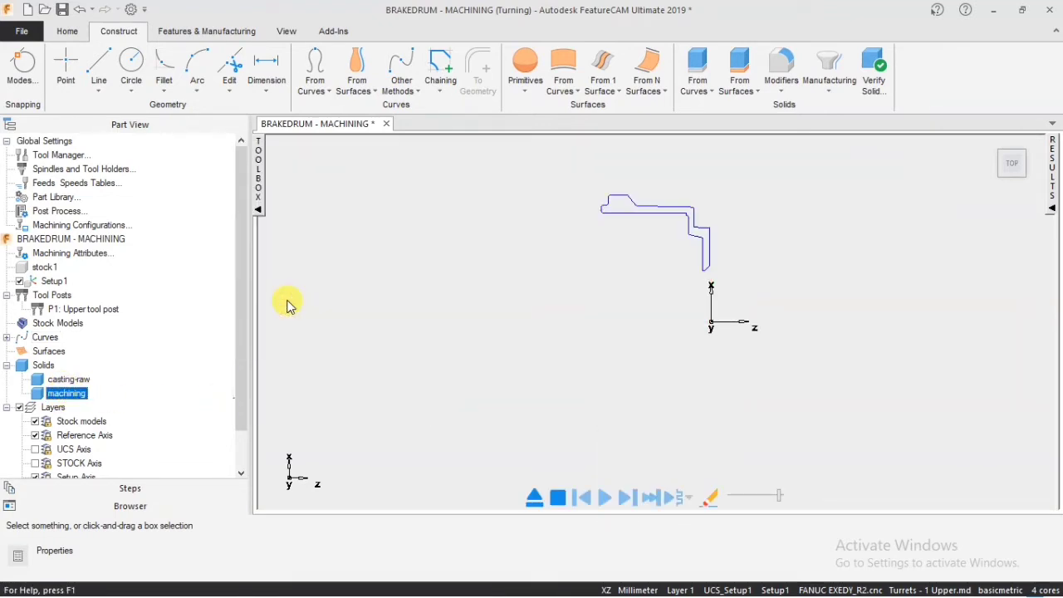
# Convert the drum's boundary curve to geometry.
pyautogui.scroll(-3, 740, 244)
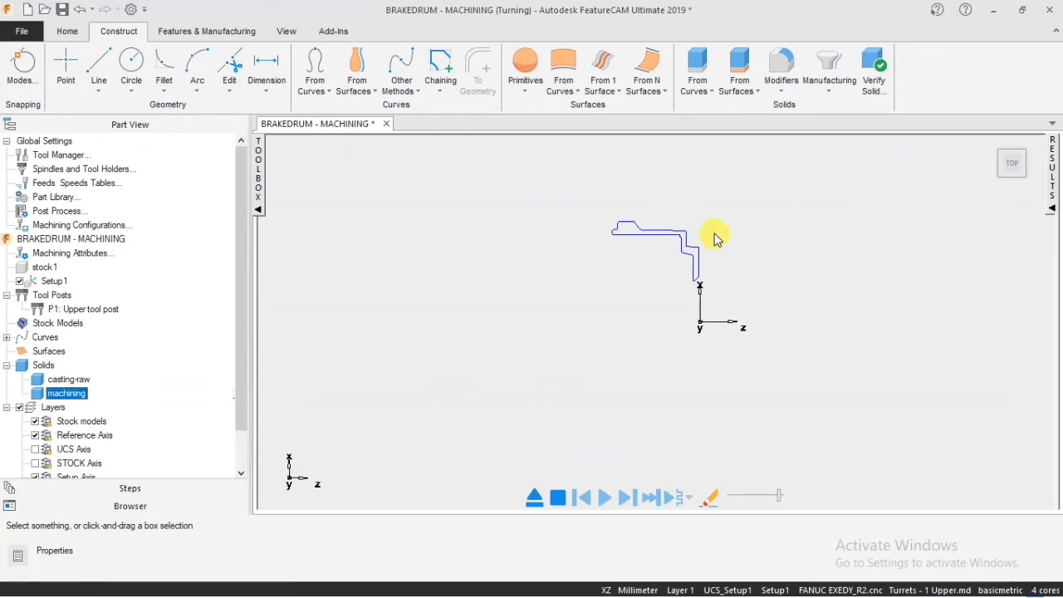
pyautogui.scroll(5, 714, 238)
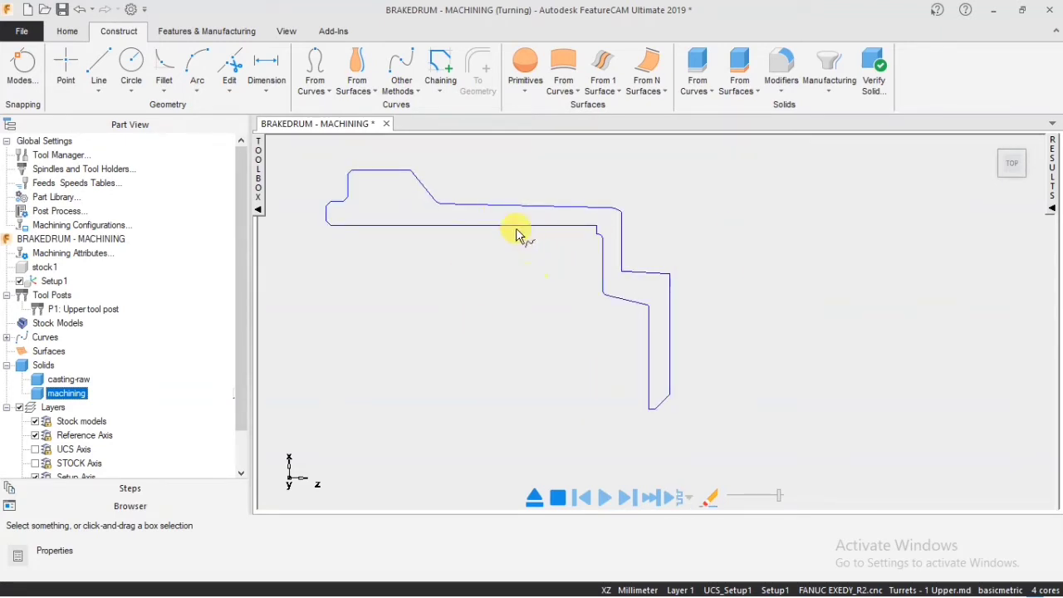
pyautogui.click(425, 194)
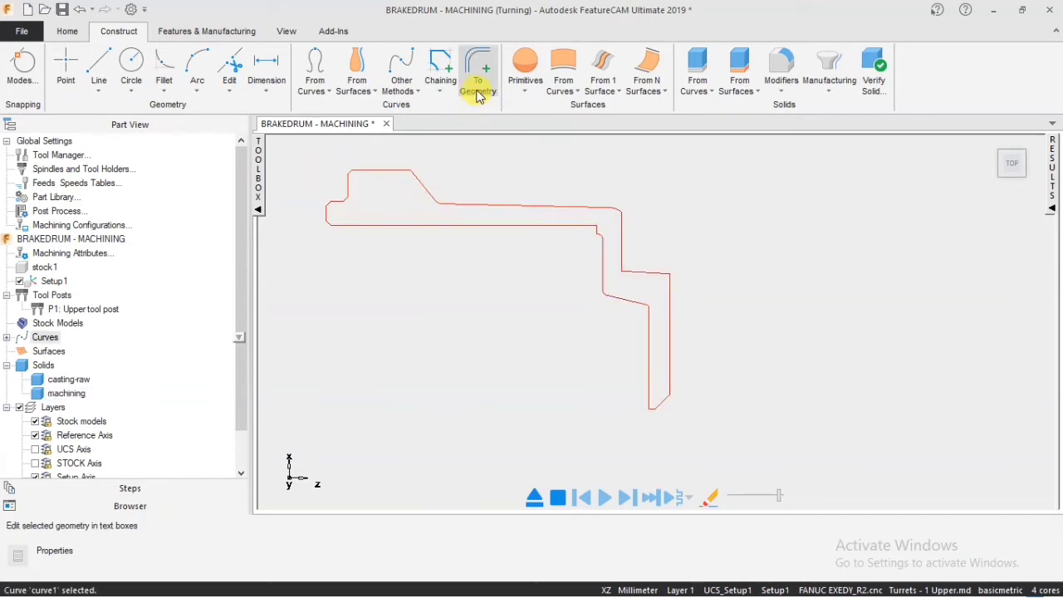
pyautogui.click(473, 160)
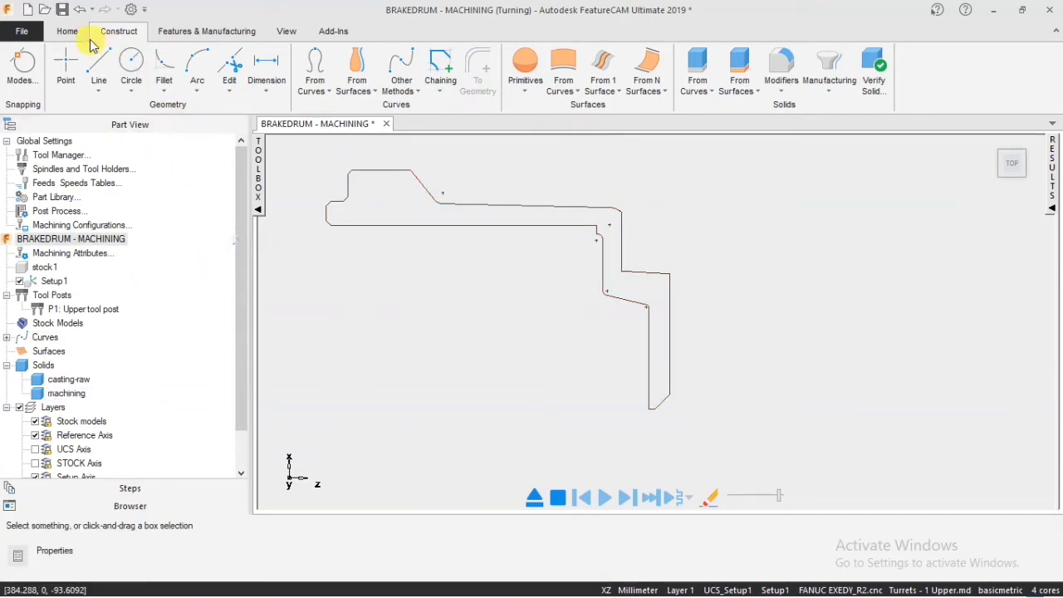
# Start a new Turning feature of type Face defined from dimensions and proceed to its dimensions.
pyautogui.click(68, 30)
pyautogui.click(209, 68)
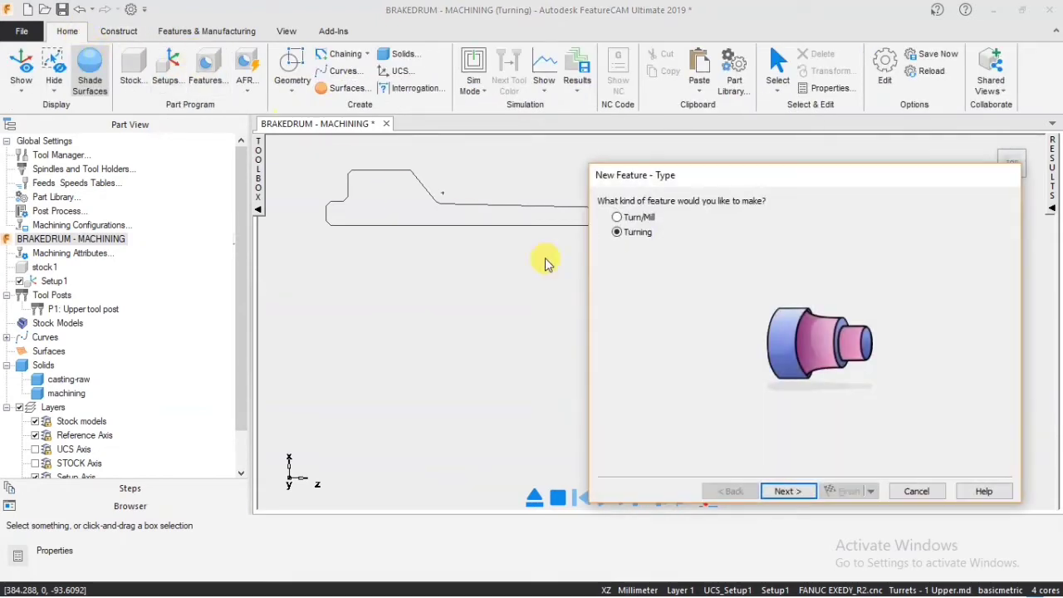
pyautogui.click(785, 490)
pyautogui.click(630, 266)
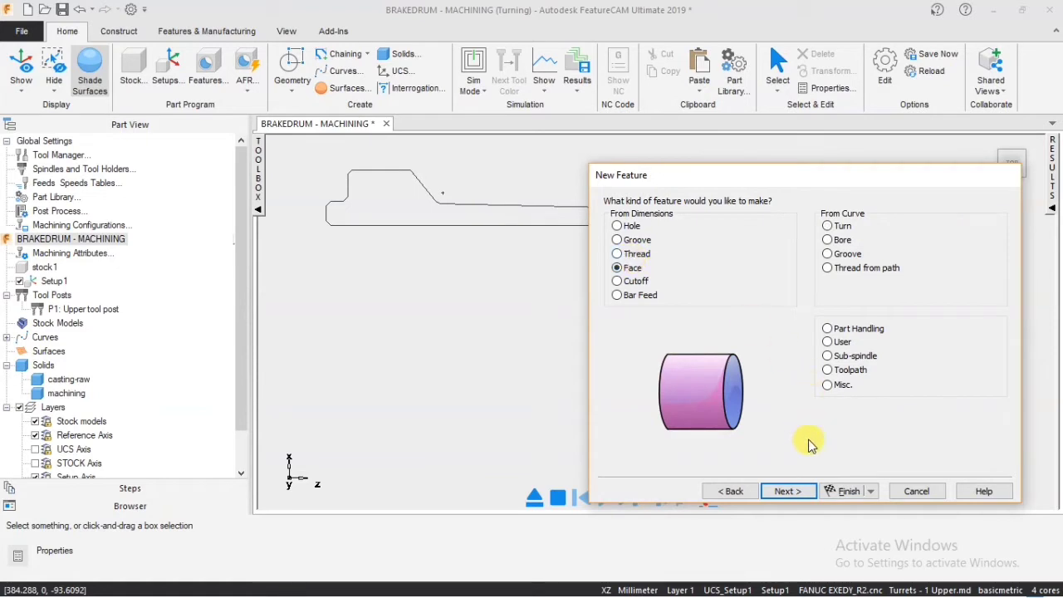
pyautogui.click(808, 492)
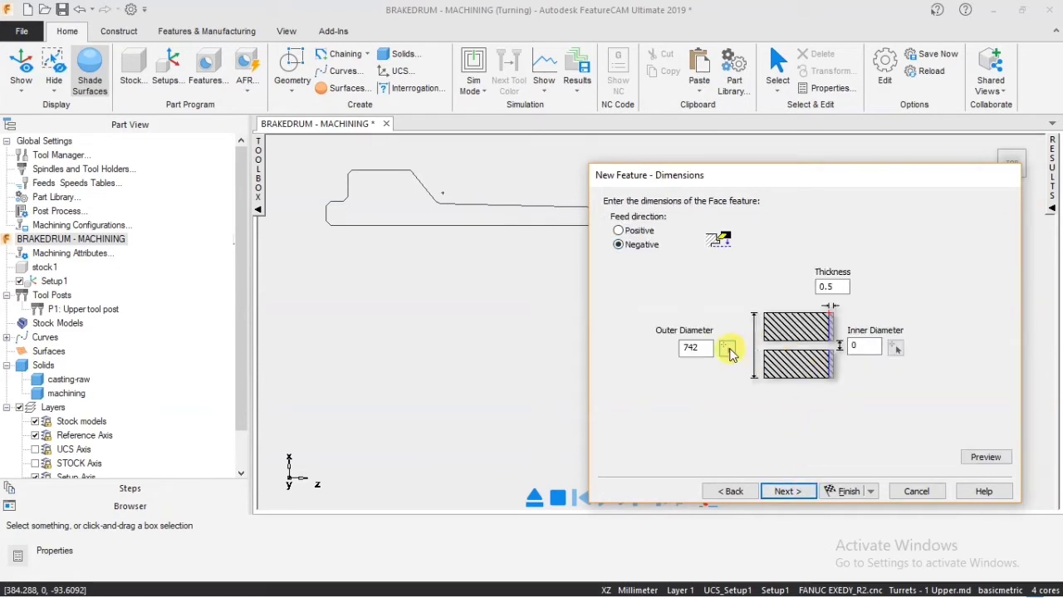
# Pick the outer corner of the hub face as the Face feature's outer diameter and change the value to 280 mm.
pyautogui.click(727, 349)
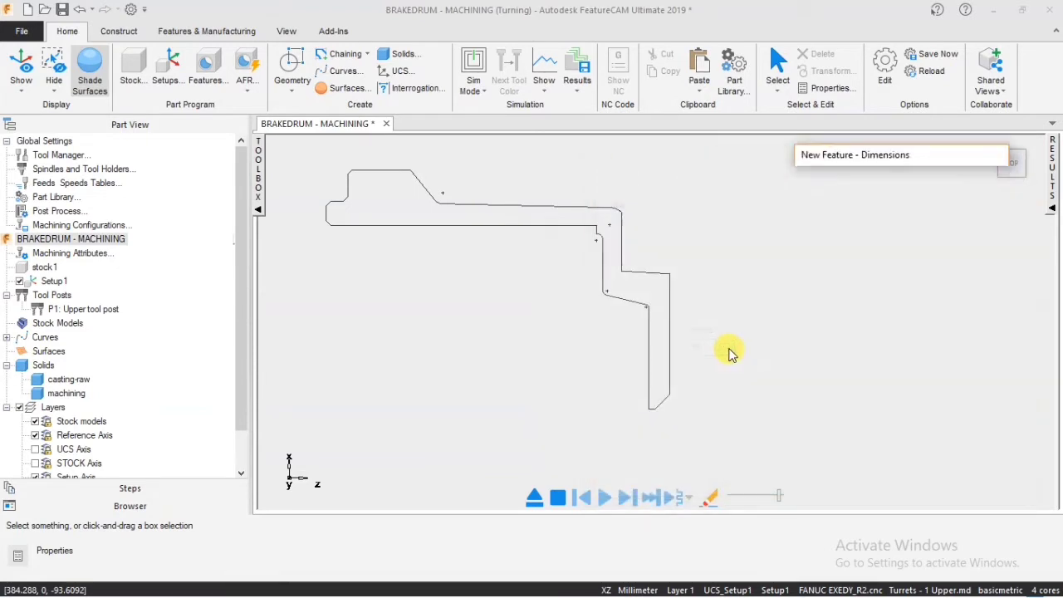
pyautogui.click(671, 275)
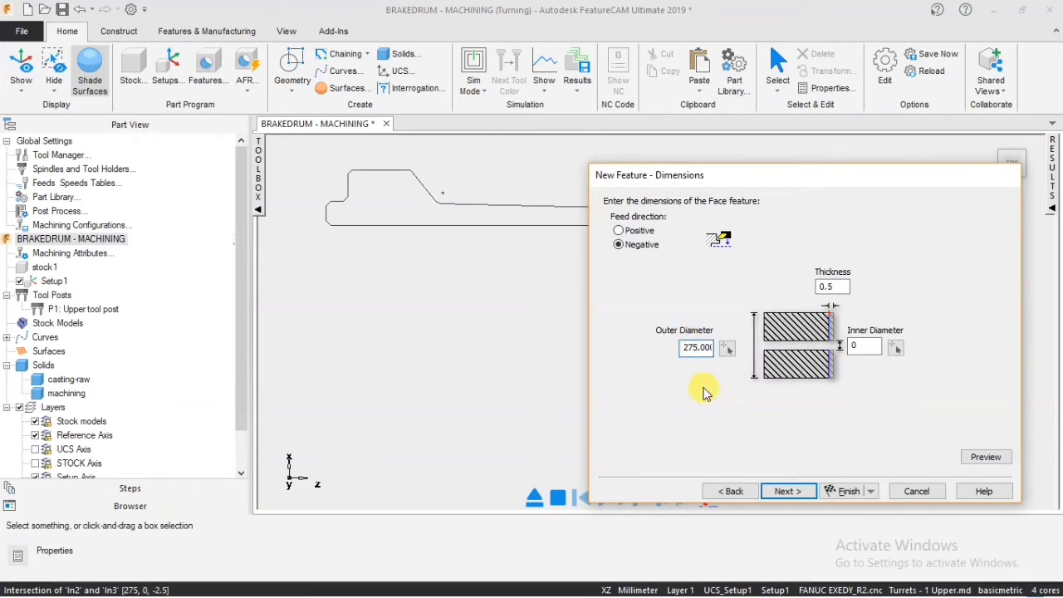
pyautogui.press('BackSpace')
pyautogui.write('9')
pyautogui.press('BackSpace')
pyautogui.press('BackSpace')
pyautogui.write('9')
pyautogui.press('BackSpace')
pyautogui.write('80')
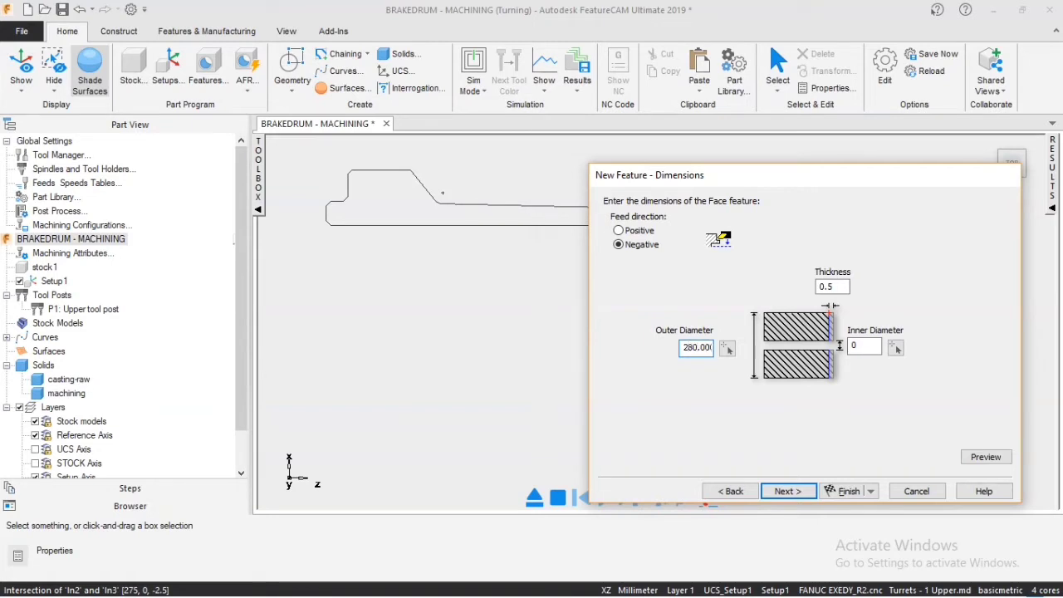
# Pick the bore corner for the Face feature's inner diameter, change it to 145.99 mm, and set the thickness to 2 mm.
pyautogui.click(895, 349)
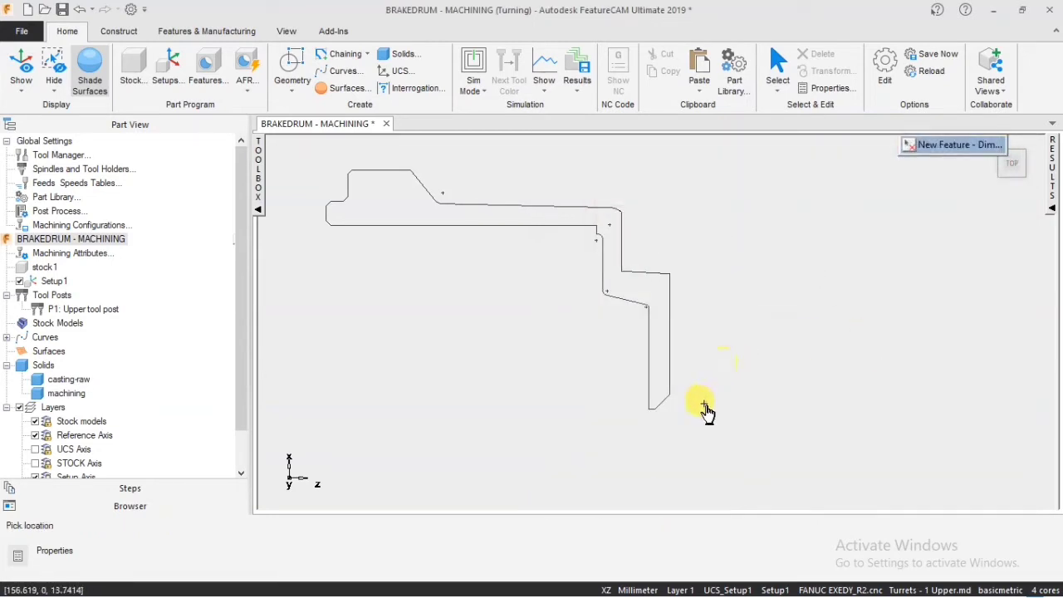
pyautogui.click(648, 410)
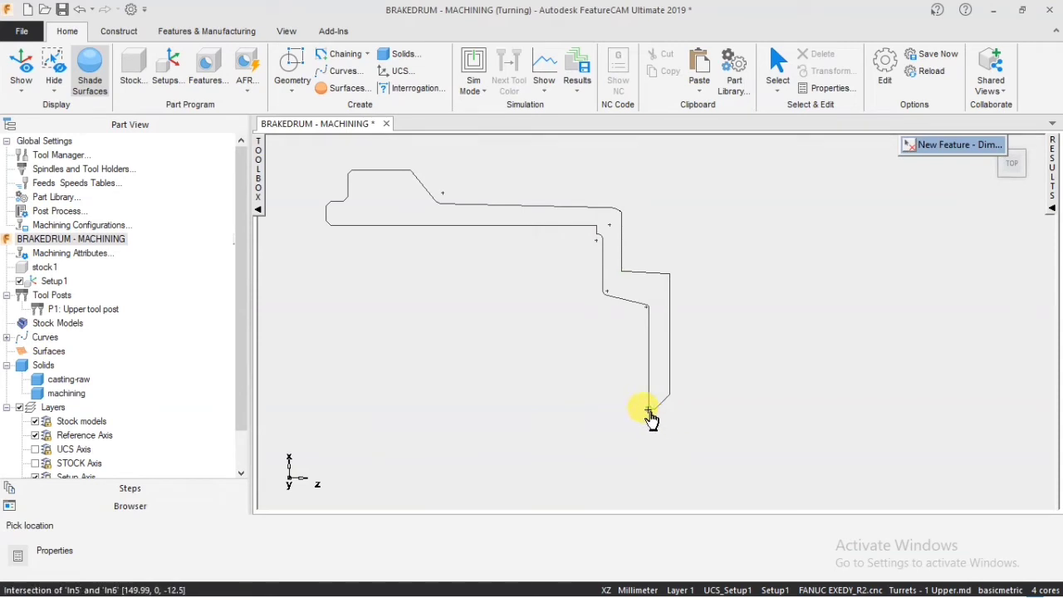
pyautogui.click(861, 345)
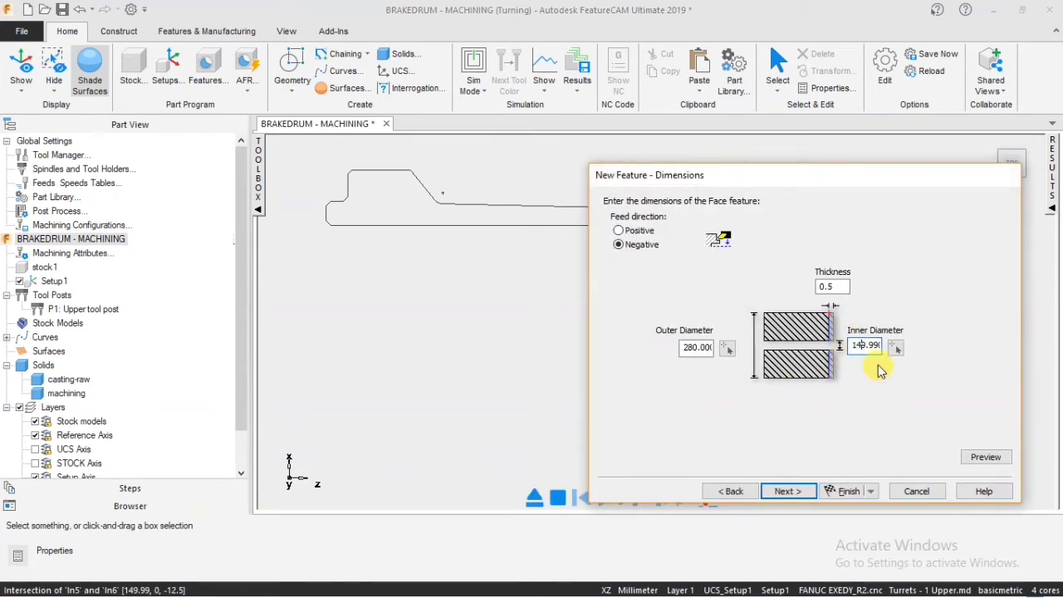
pyautogui.press('BackSpace')
pyautogui.write('5')
pyautogui.click(830, 286)
pyautogui.write('2')
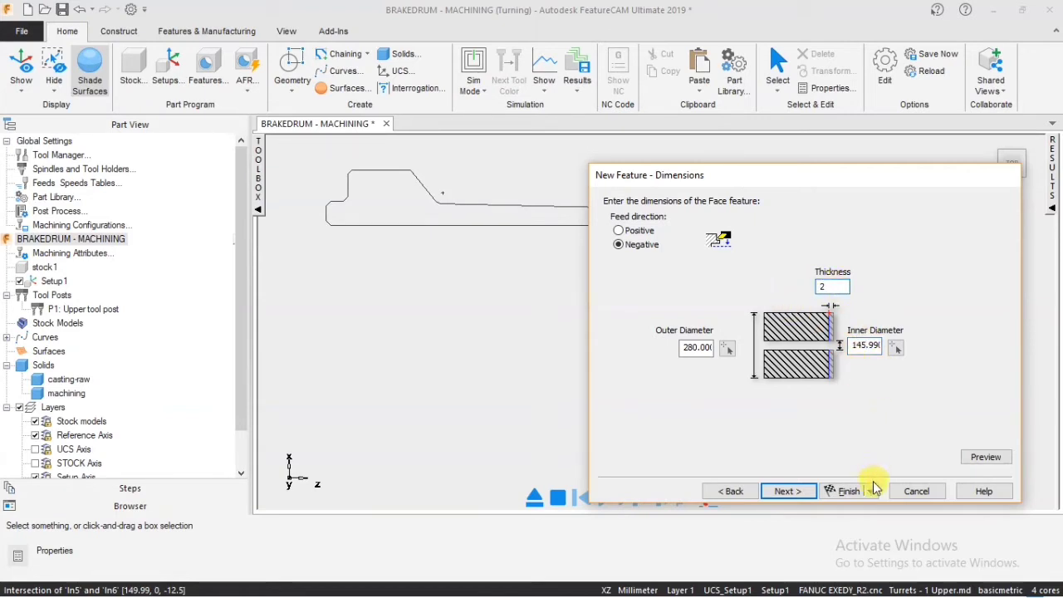
# Locate the Face feature on the profile's hub face at Z -2.5 by picking its inner corner.
pyautogui.click(804, 491)
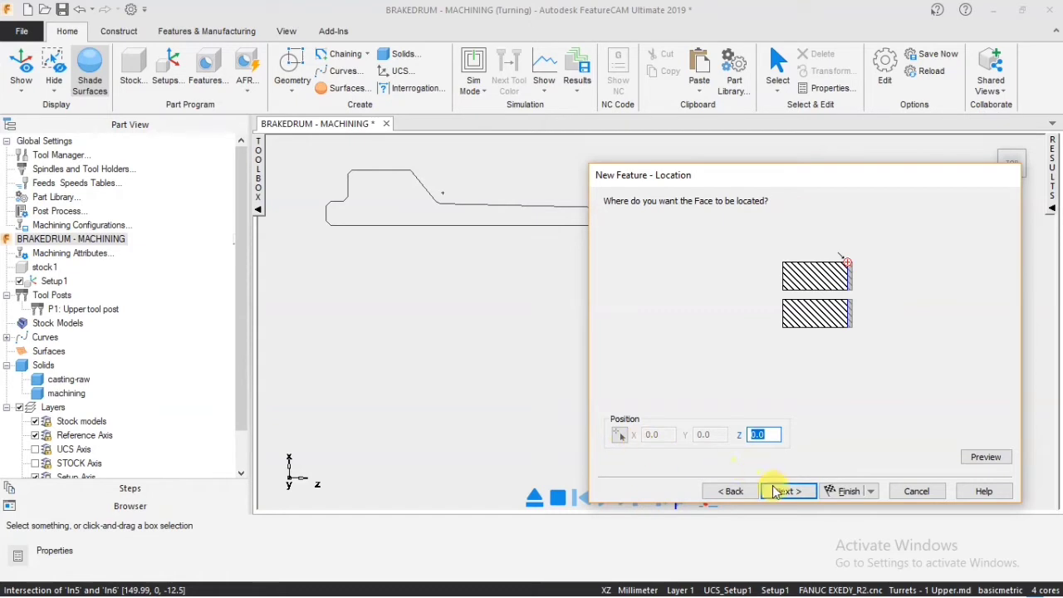
pyautogui.moveTo(759, 183); pyautogui.dragTo(911, 159)
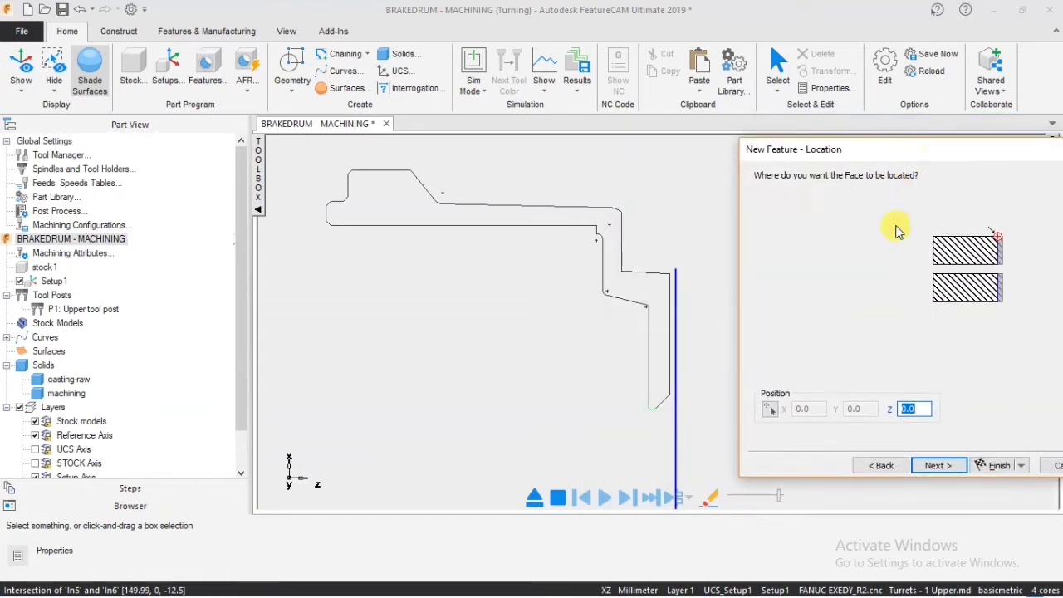
pyautogui.click(763, 415)
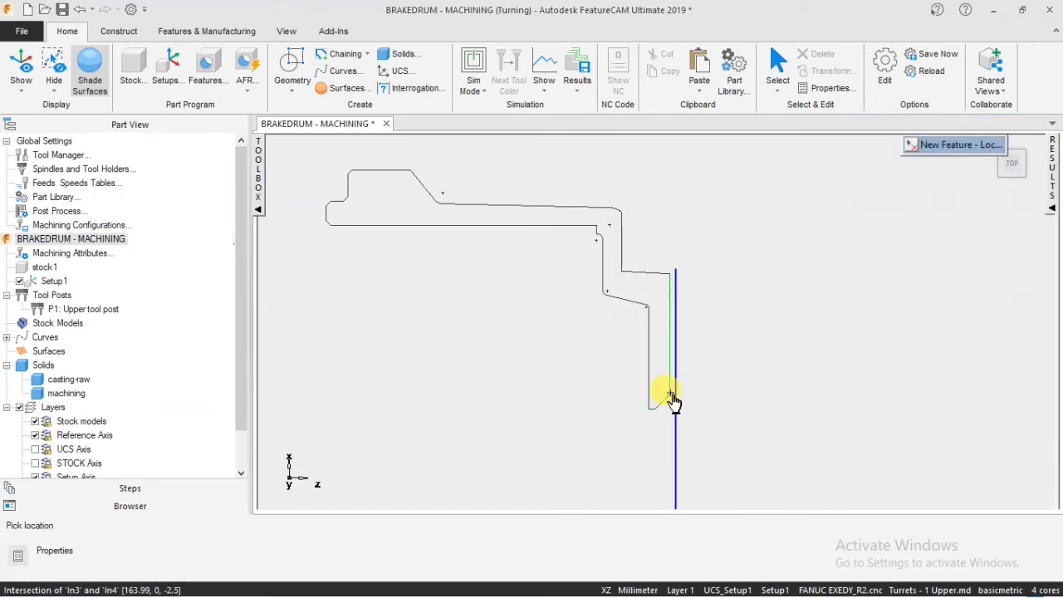
pyautogui.click(675, 404)
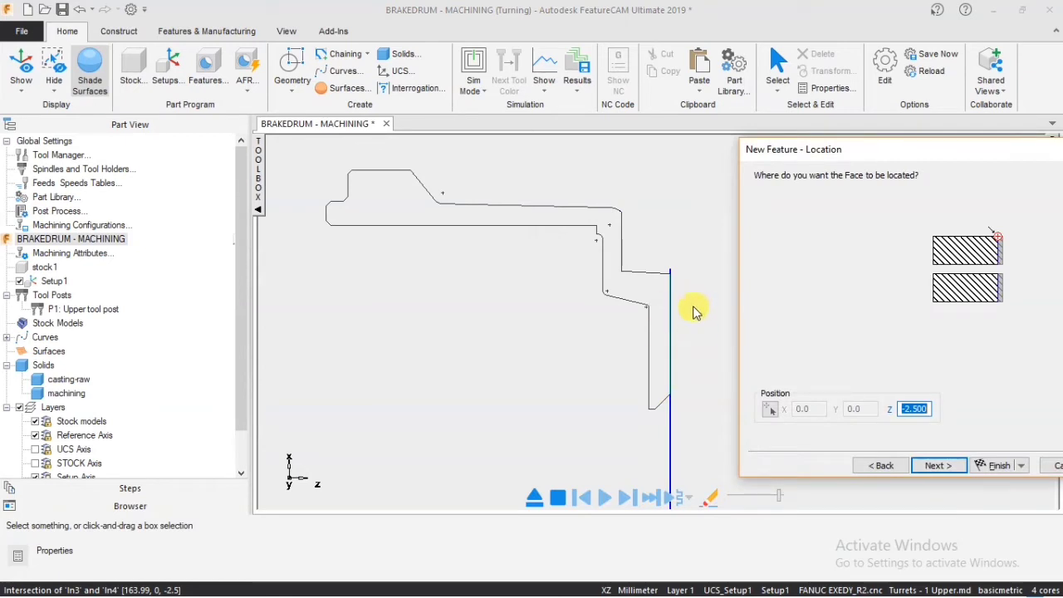
# Add a rough pass to the Face feature's strategy alongside the finish pass and proceed to the operations list.
pyautogui.click(936, 466)
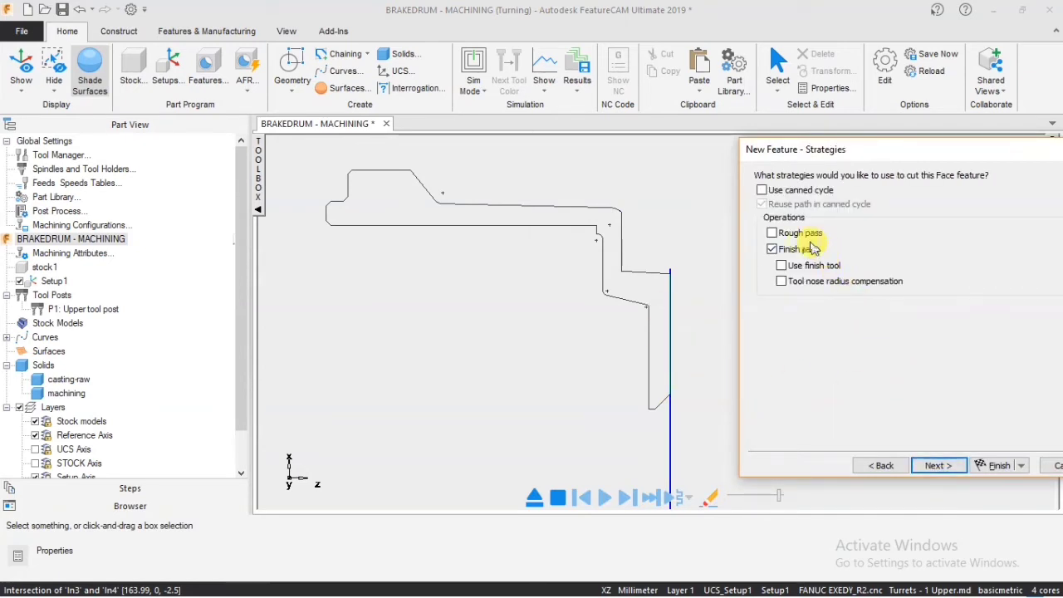
pyautogui.click(772, 233)
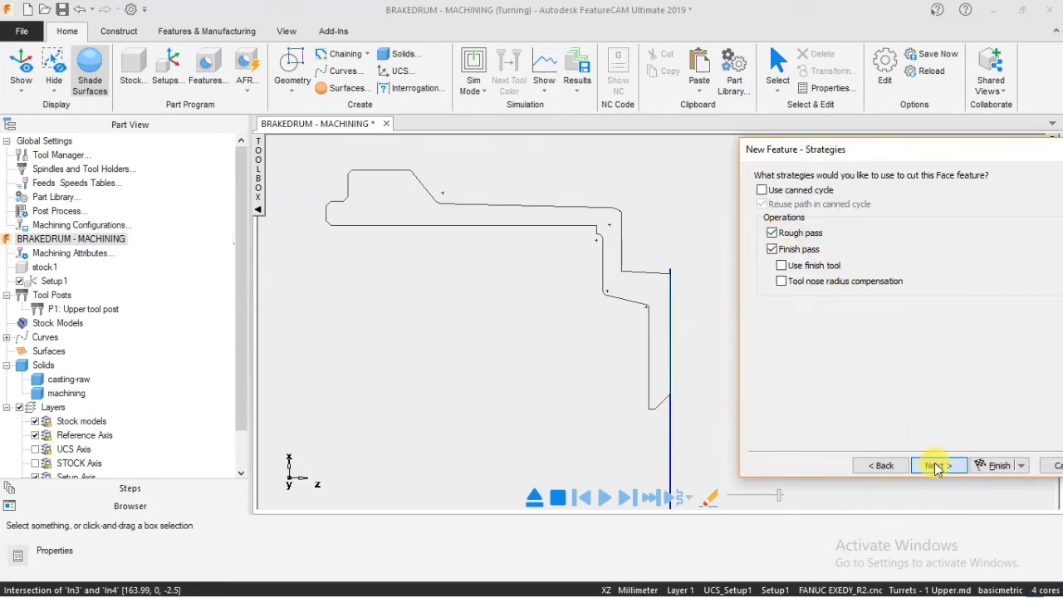
pyautogui.click(936, 466)
pyautogui.moveTo(881, 152); pyautogui.dragTo(670, 152)
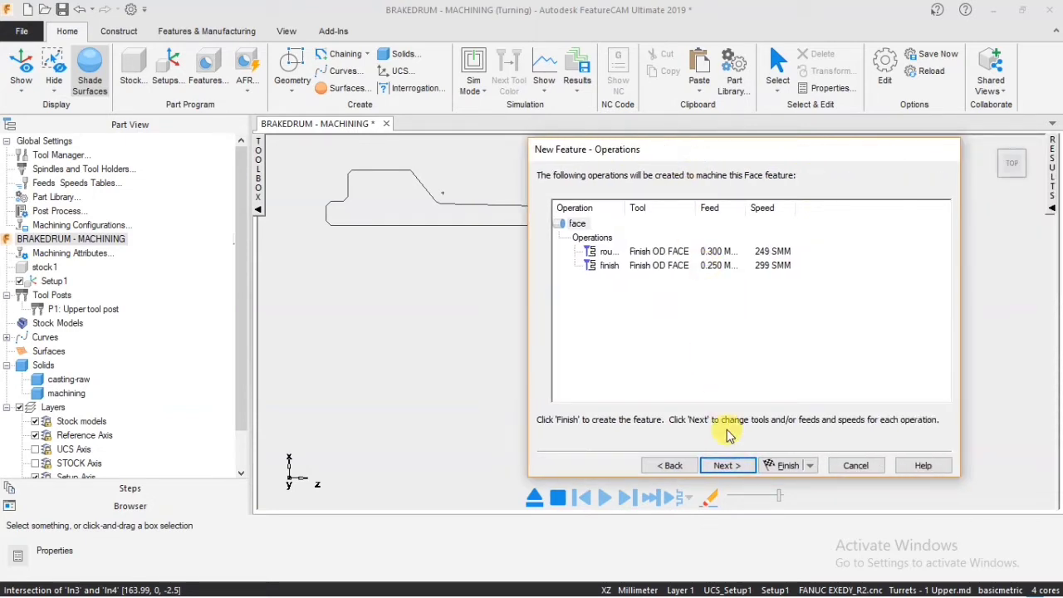
# Accept the default tools, feeds, speeds and coolant for the rough and finish operations and create the Face feature.
pyautogui.click(727, 466)
pyautogui.click(734, 469)
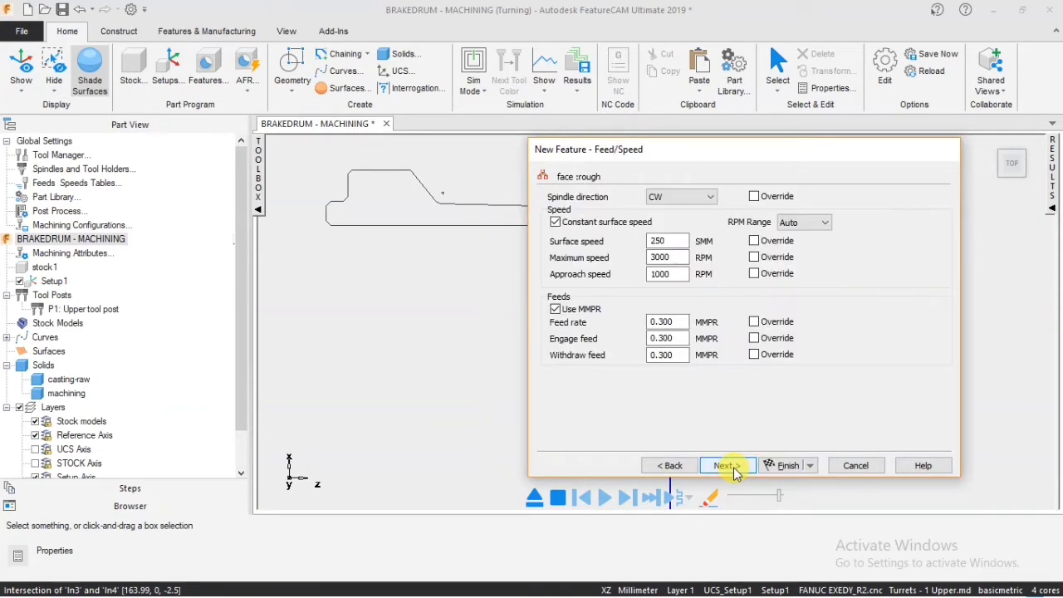
pyautogui.click(734, 469)
pyautogui.click(734, 469)
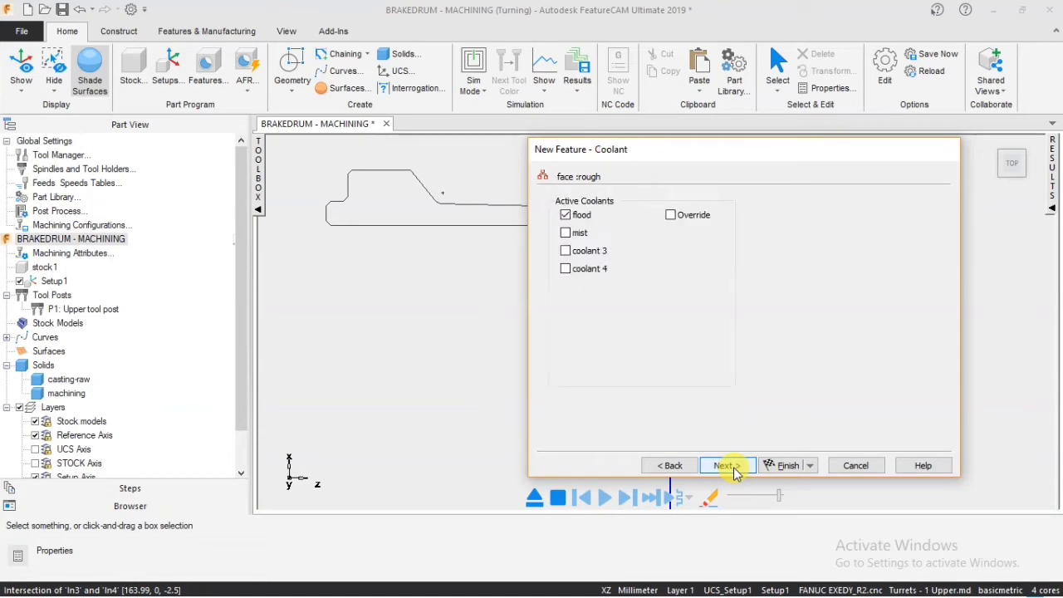
pyautogui.click(734, 469)
pyautogui.click(734, 469)
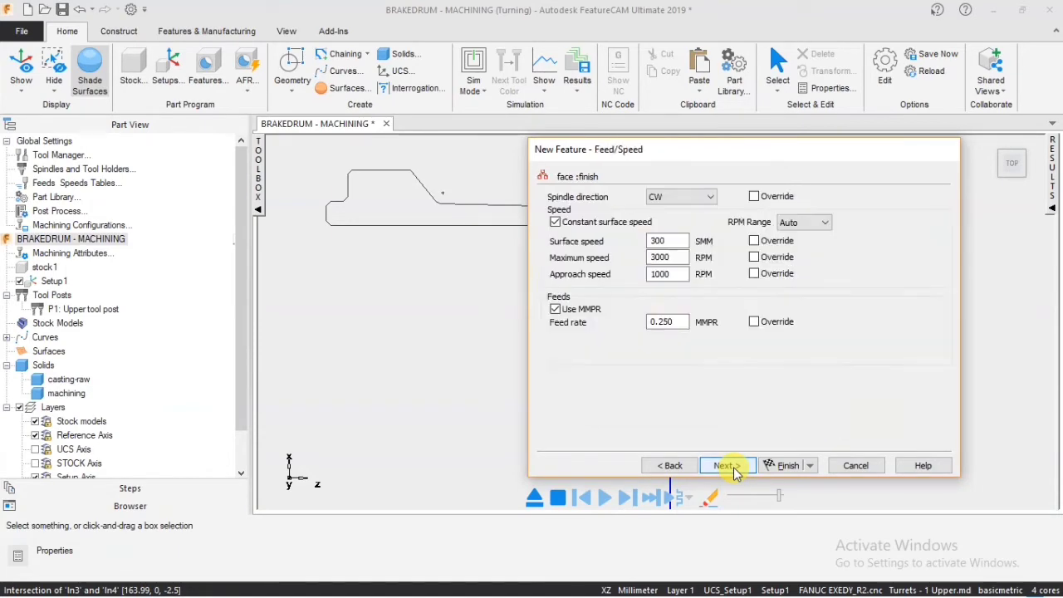
pyautogui.click(734, 469)
pyautogui.click(734, 469)
pyautogui.click(734, 469)
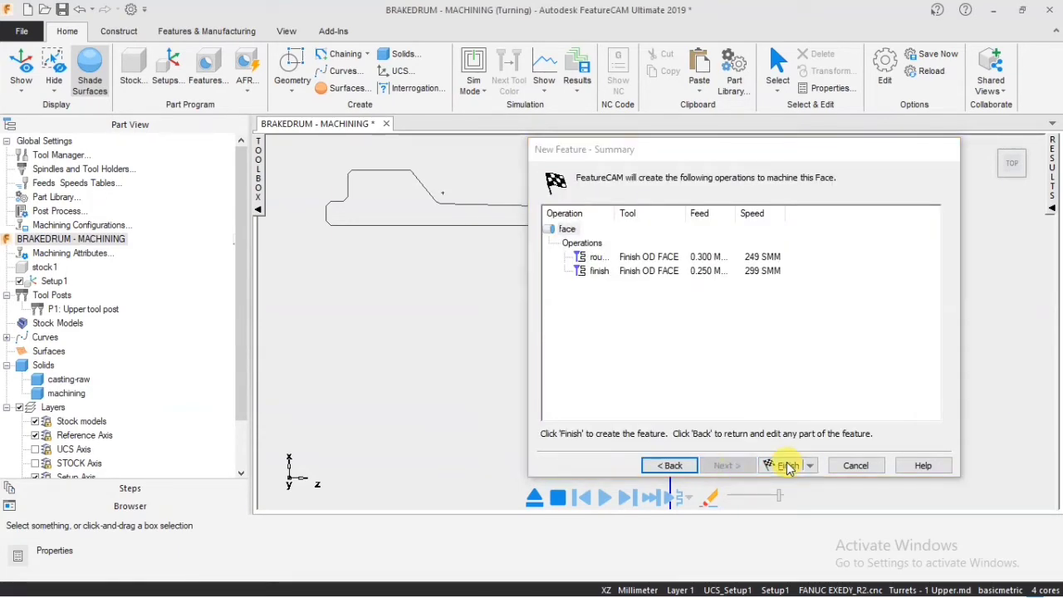
pyautogui.click(786, 466)
pyautogui.click(334, 352)
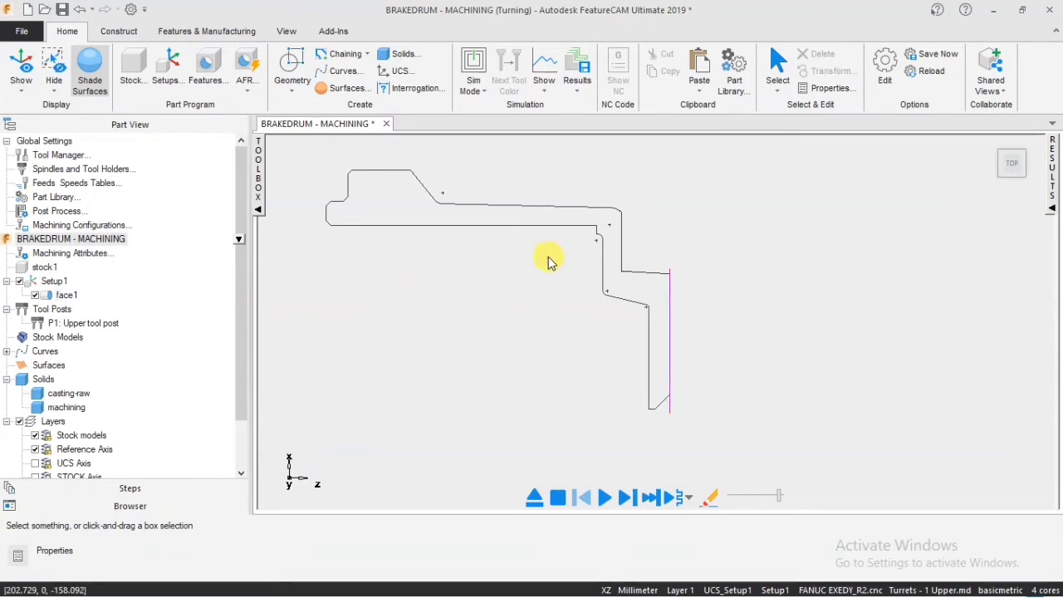
# Simulate the Face feature's toolpath in Centerline mode.
pyautogui.moveTo(596, 247); pyautogui.dragTo(591, 446, button='middle')
pyautogui.click(605, 498)
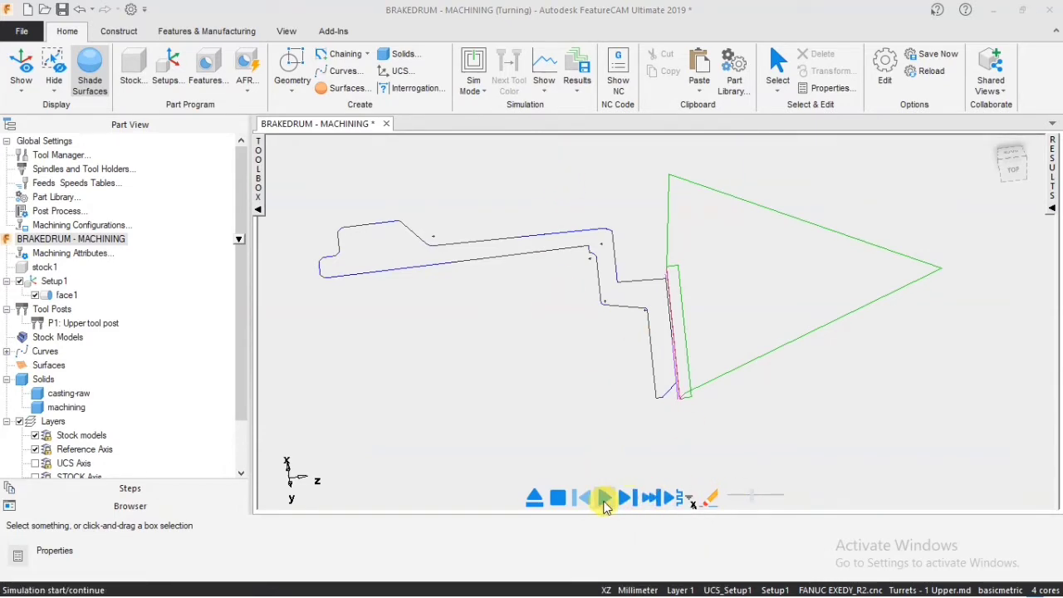
pyautogui.click(606, 498)
# Run the Face feature's simulation in 3D mode and inspect the machined hub face of the drum.
pyautogui.click(473, 75)
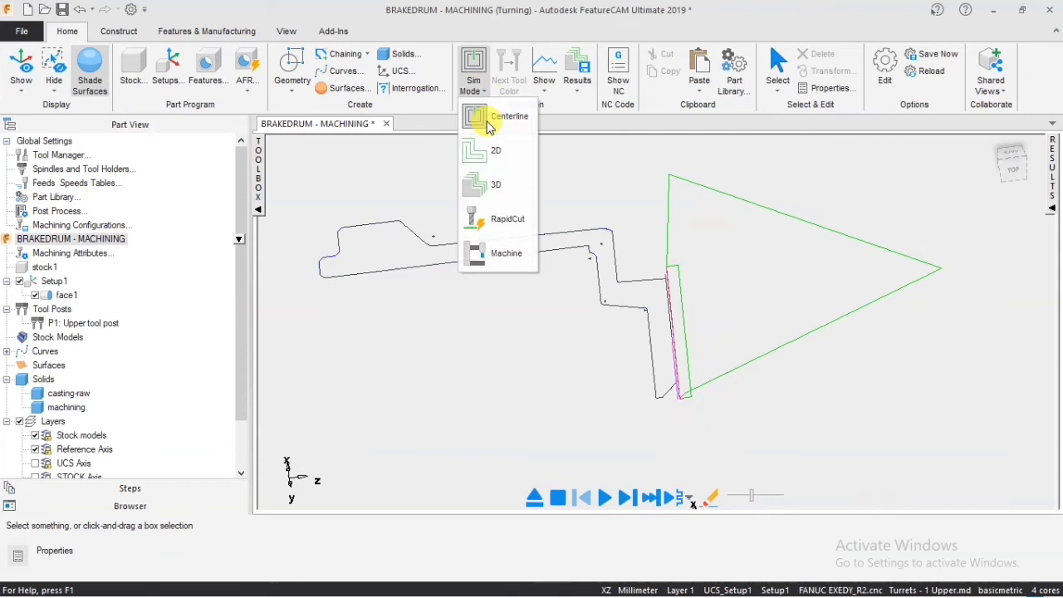
pyautogui.click(491, 181)
pyautogui.click(604, 497)
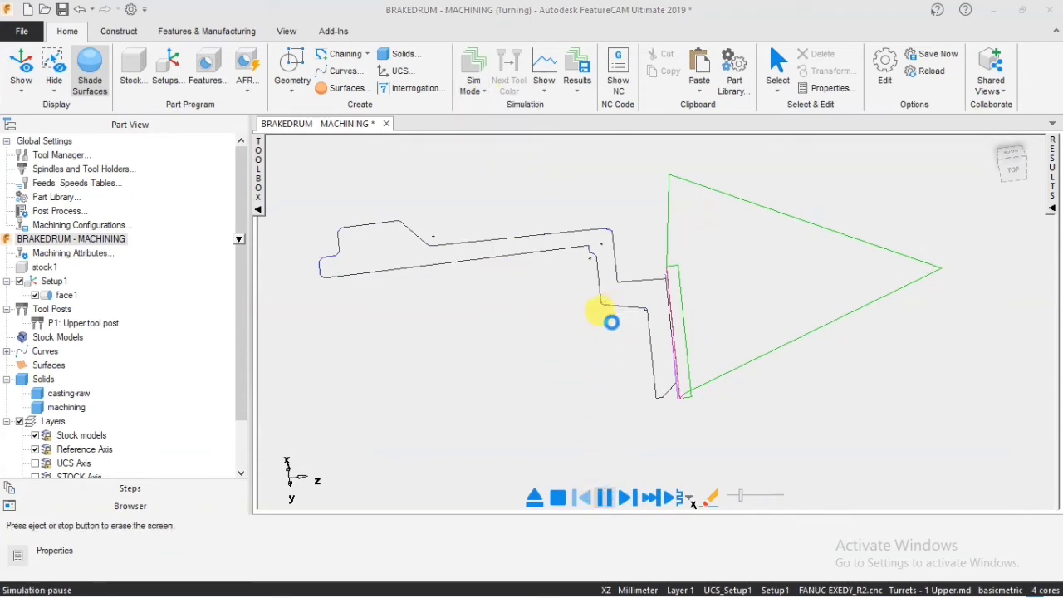
pyautogui.moveTo(597, 313)
pyautogui.mouseDown(button='middle')
pyautogui.moveTo(588, 293)
pyautogui.moveTo(496, 235)
pyautogui.moveTo(647, 299)
pyautogui.moveTo(732, 382)
pyautogui.moveTo(697, 401)
pyautogui.moveTo(681, 316)
pyautogui.mouseUp(button='middle')
pyautogui.scroll(4, 515, 246)
pyautogui.scroll(-8, 526, 240)
pyautogui.scroll(3, 681, 316)
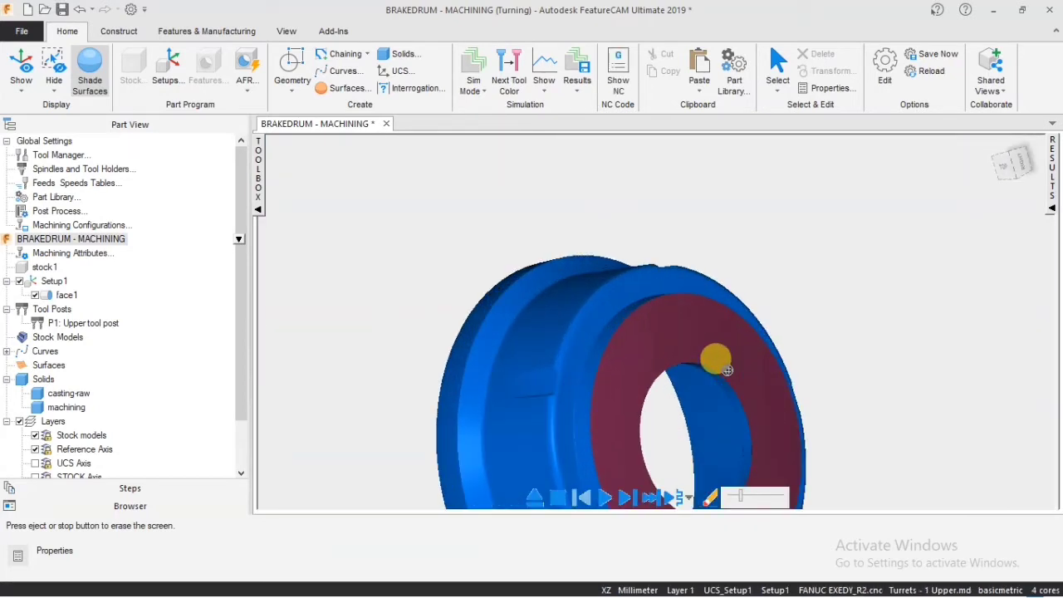
# Assign the Rough OD FACE CNMG tool to face1's rough operation, apply it, and show the operation's tool usage settings.
pyautogui.rightClick(67, 294)
pyautogui.click(254, 312)
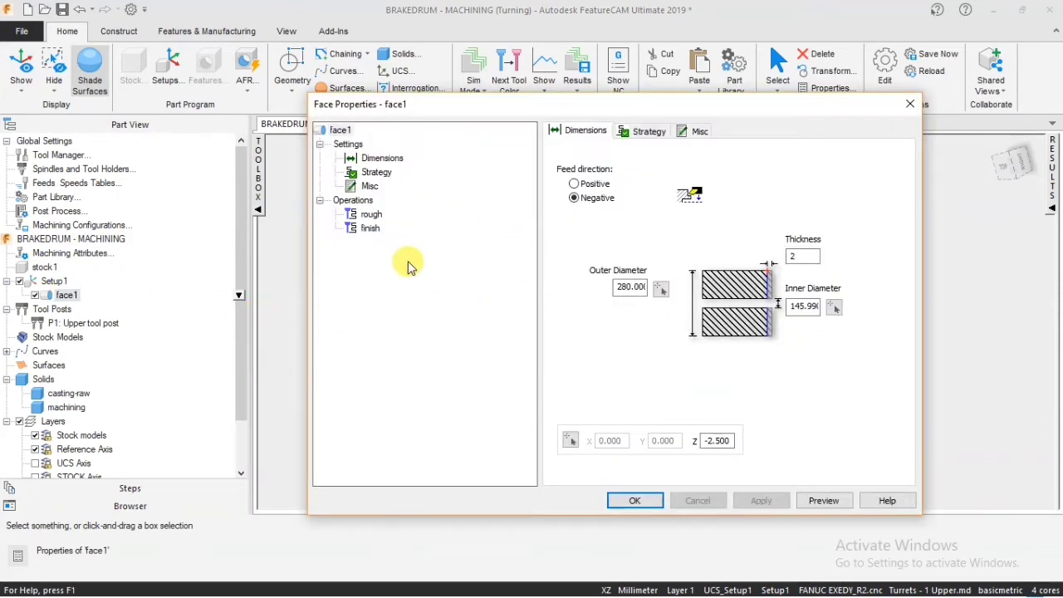
pyautogui.click(371, 214)
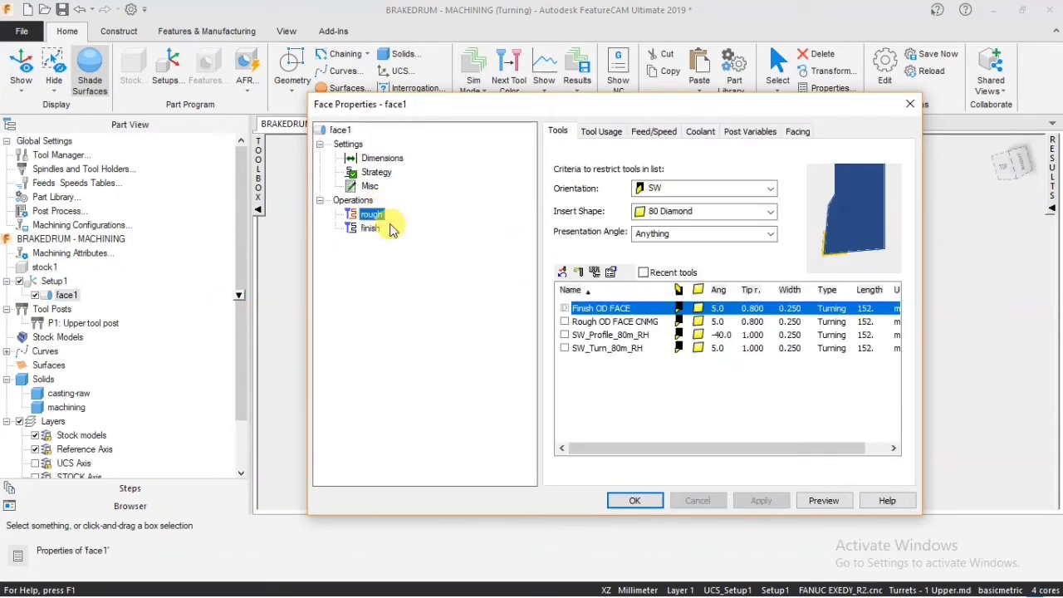
pyautogui.click(565, 321)
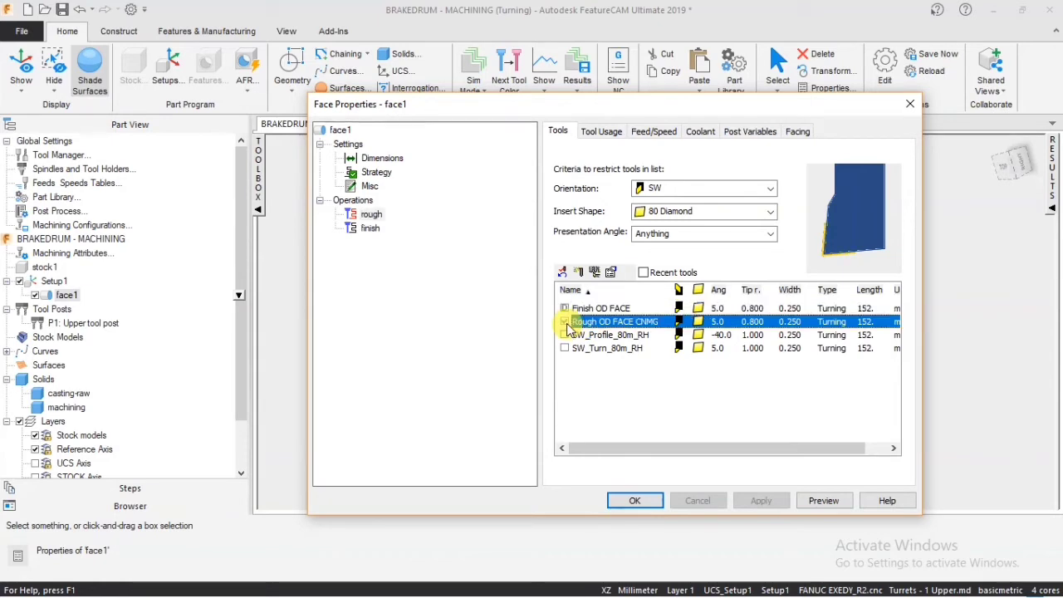
pyautogui.click(753, 501)
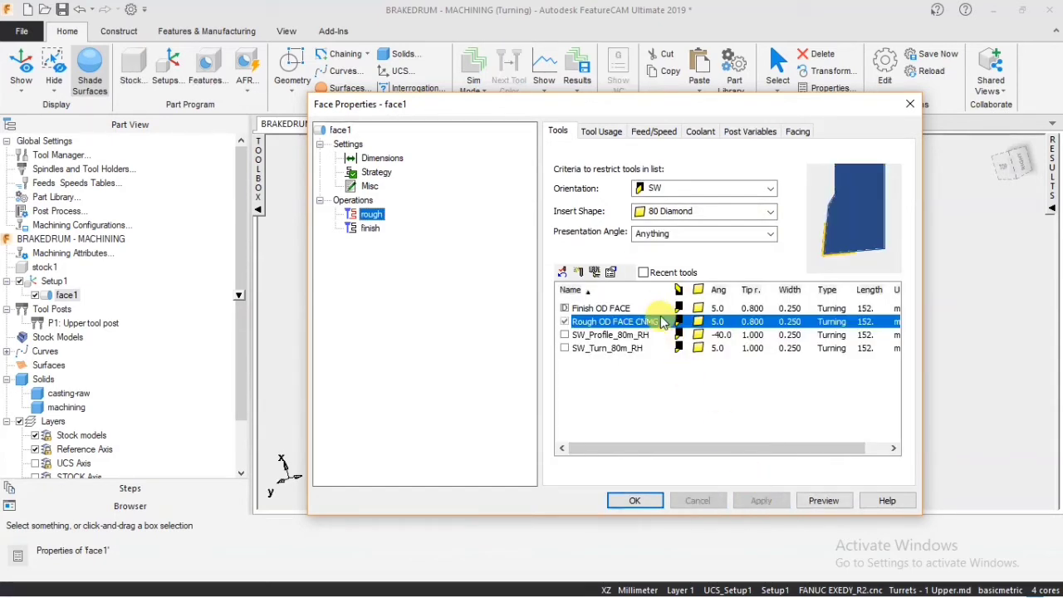
pyautogui.click(601, 131)
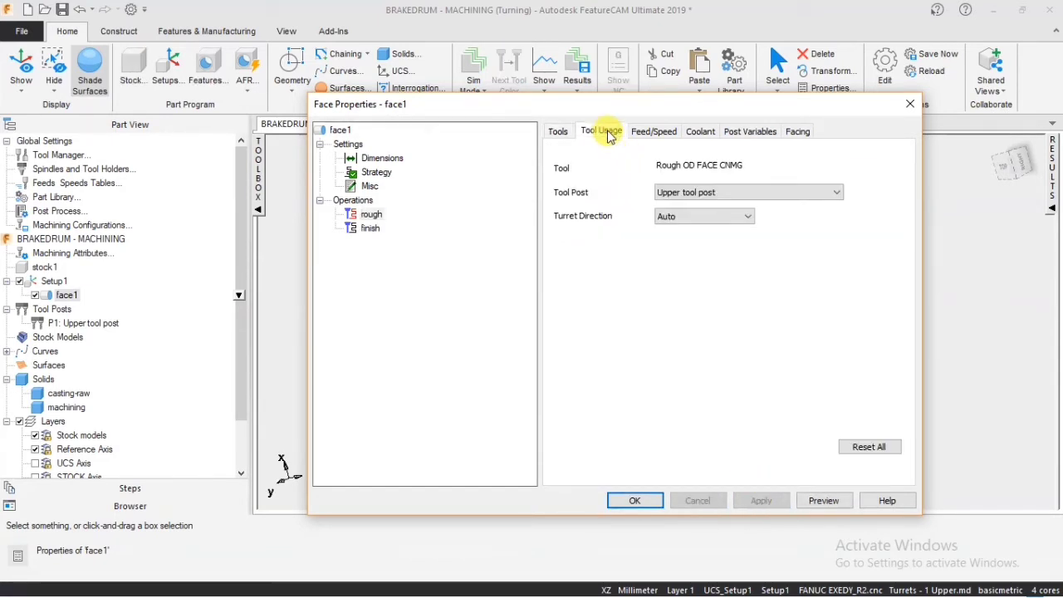
# Set the depth of cut of face1's rough operation to 2 and apply the change.
pyautogui.click(651, 132)
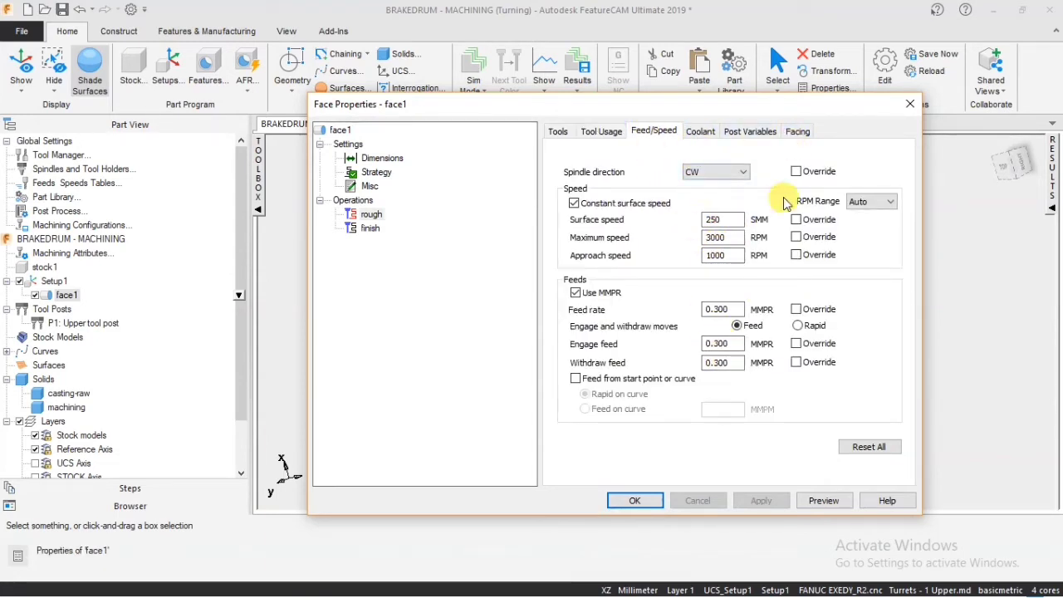
pyautogui.click(796, 131)
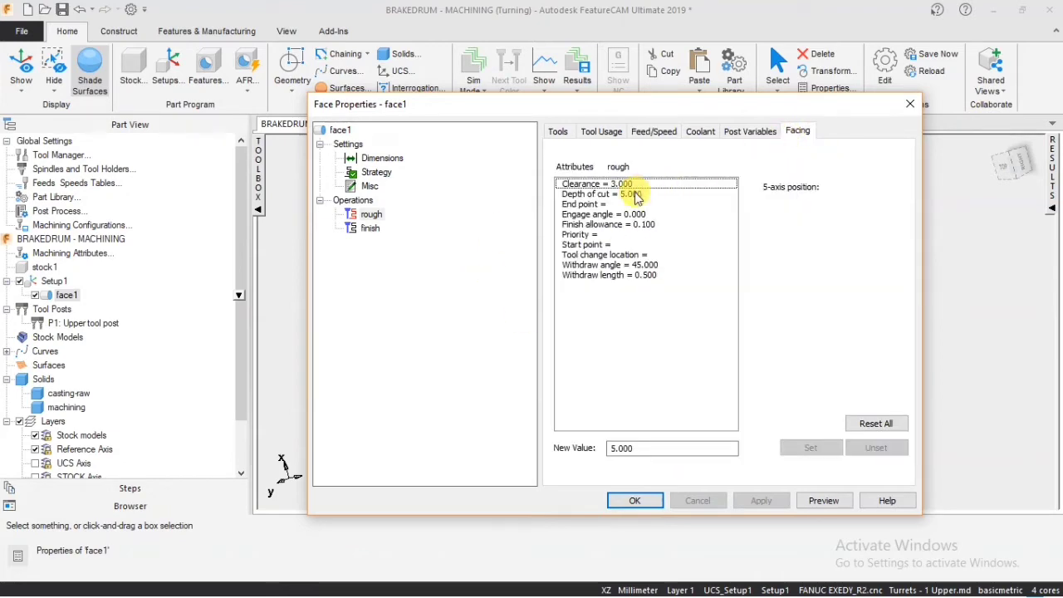
pyautogui.click(646, 196)
pyautogui.write('2')
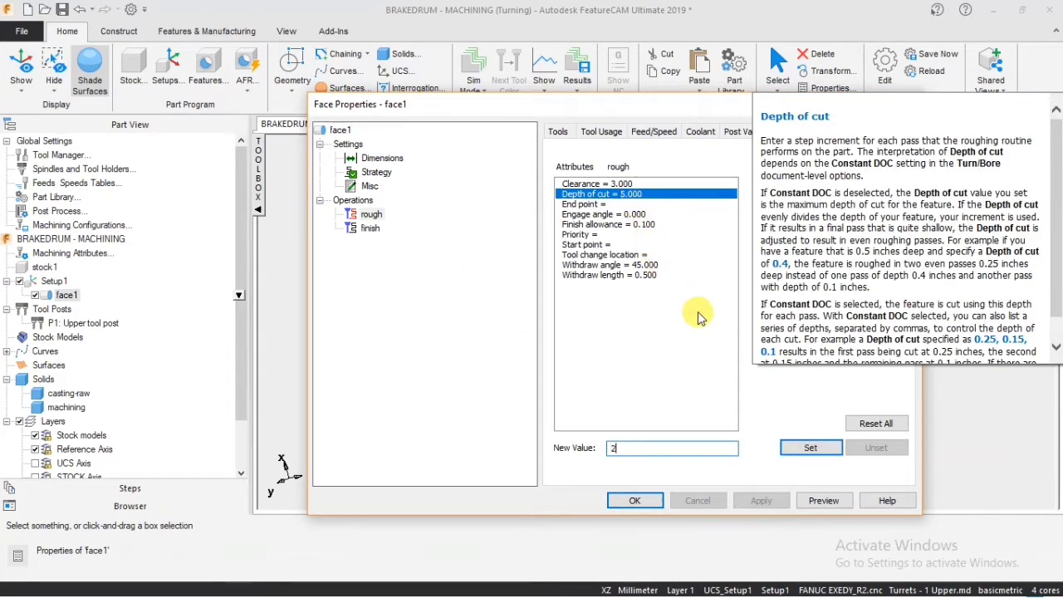
pyautogui.click(805, 450)
pyautogui.click(758, 499)
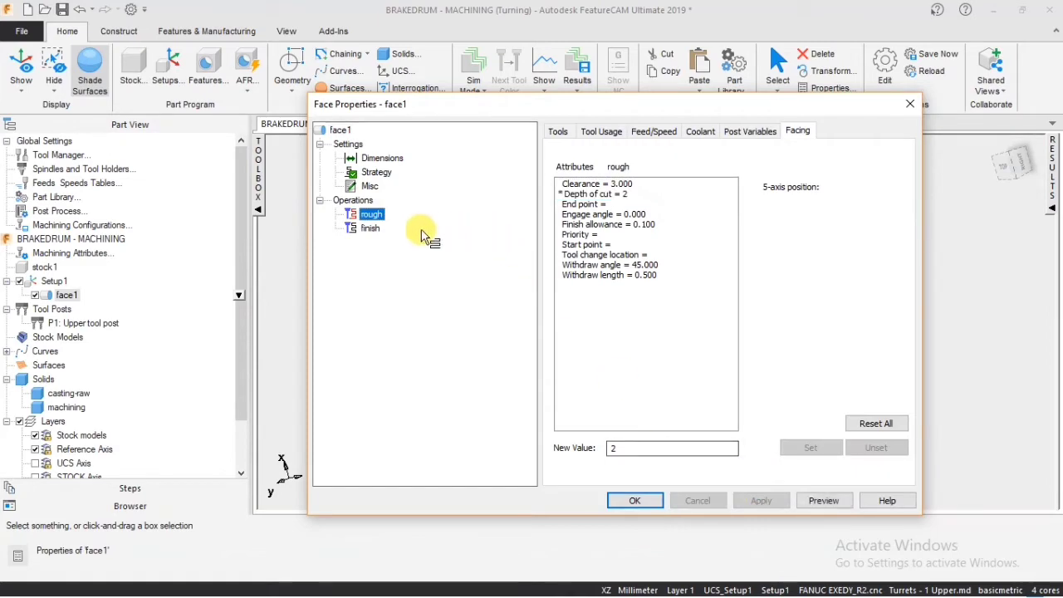
# Assign the Finish OD FACE tool to face1's finish operation and apply it.
pyautogui.click(370, 228)
pyautogui.click(557, 131)
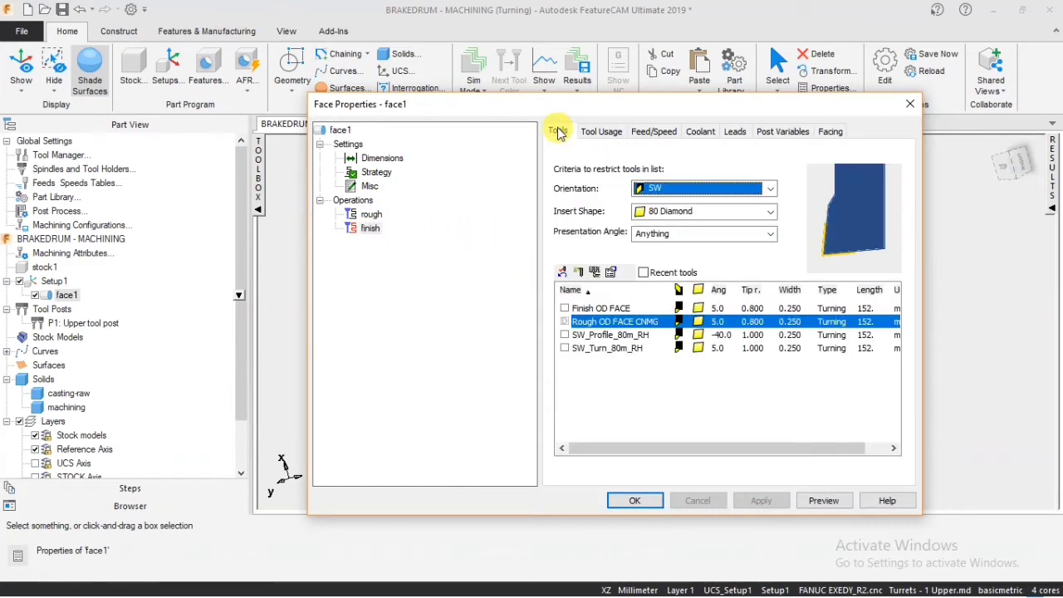
pyautogui.click(564, 308)
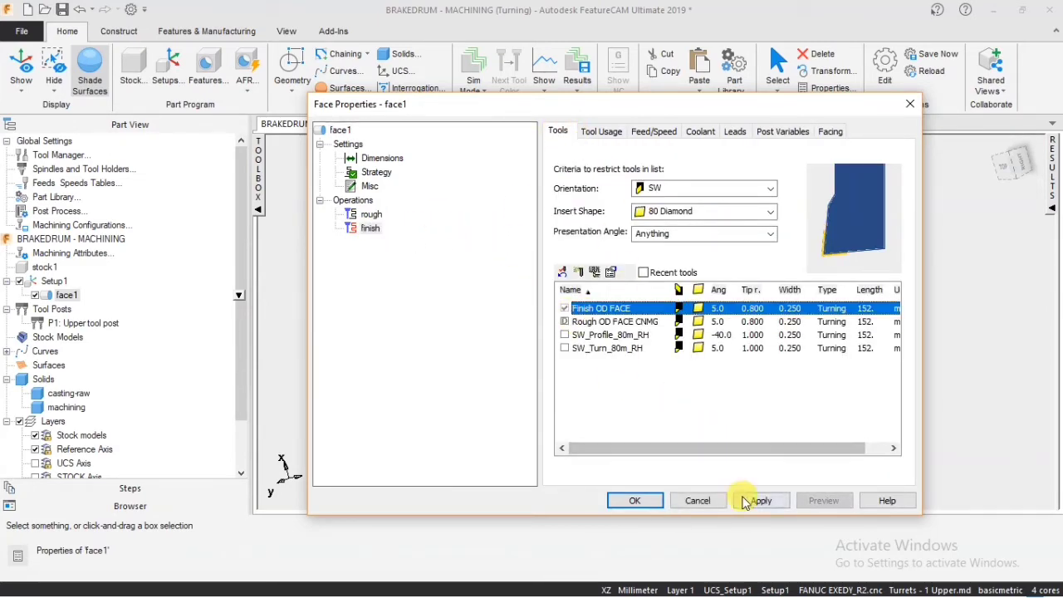
pyautogui.click(759, 500)
# Set the finish operation's feed rate to 0.2 MMPR and apply the override.
pyautogui.click(601, 132)
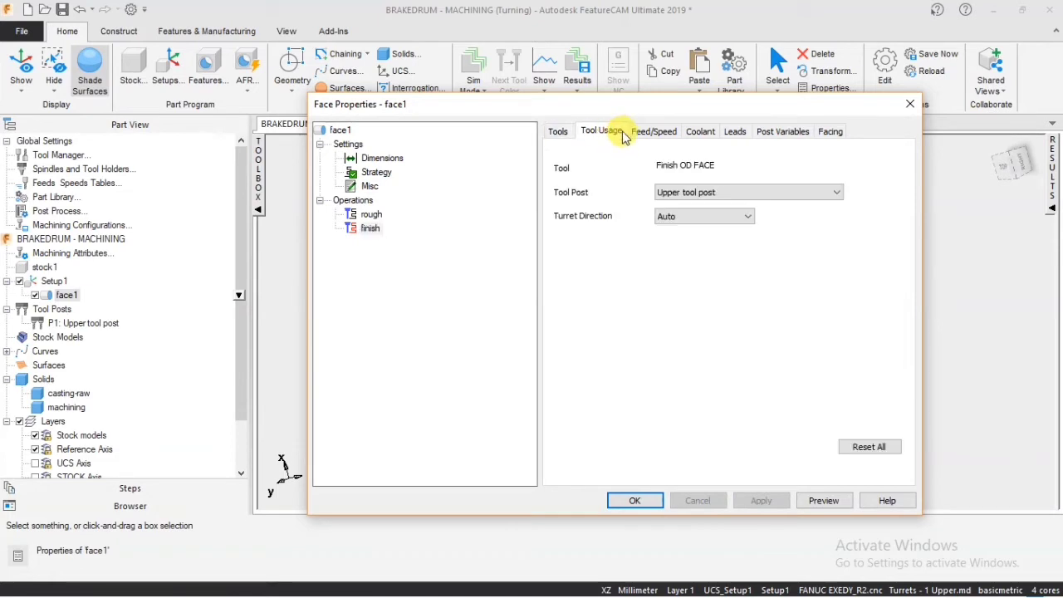
pyautogui.click(646, 132)
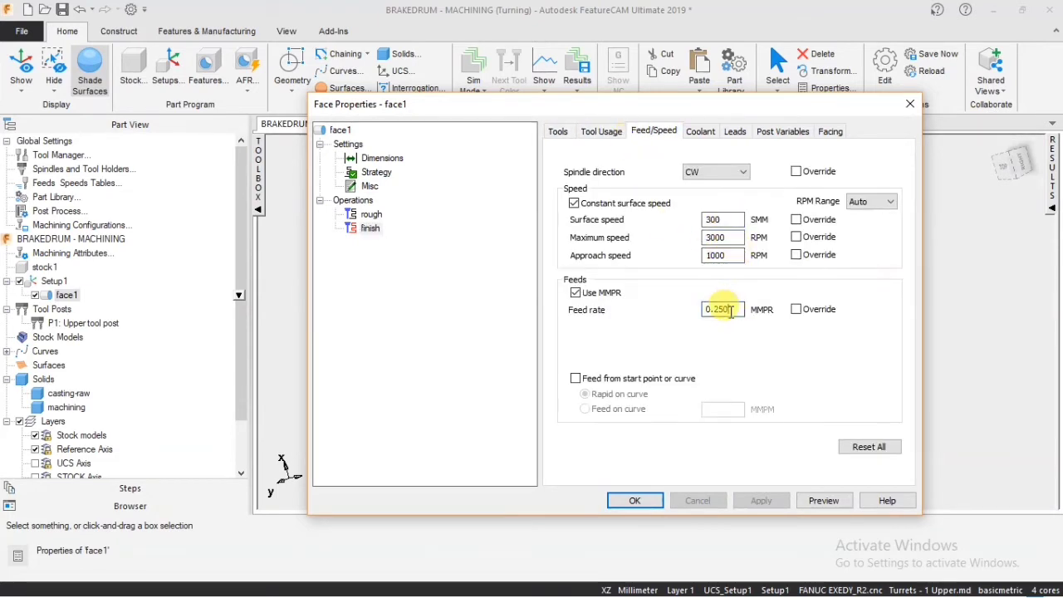
pyautogui.write('200')
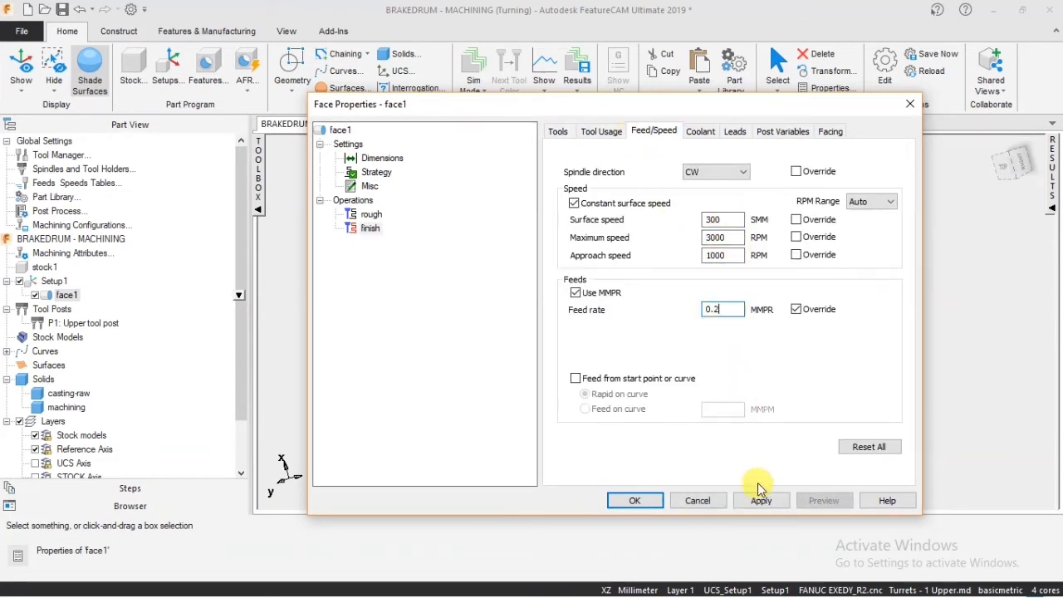
pyautogui.click(759, 500)
# Review the finish operation's coolant, post variables and facing attributes, and accept the Face feature's properties.
pyautogui.click(701, 131)
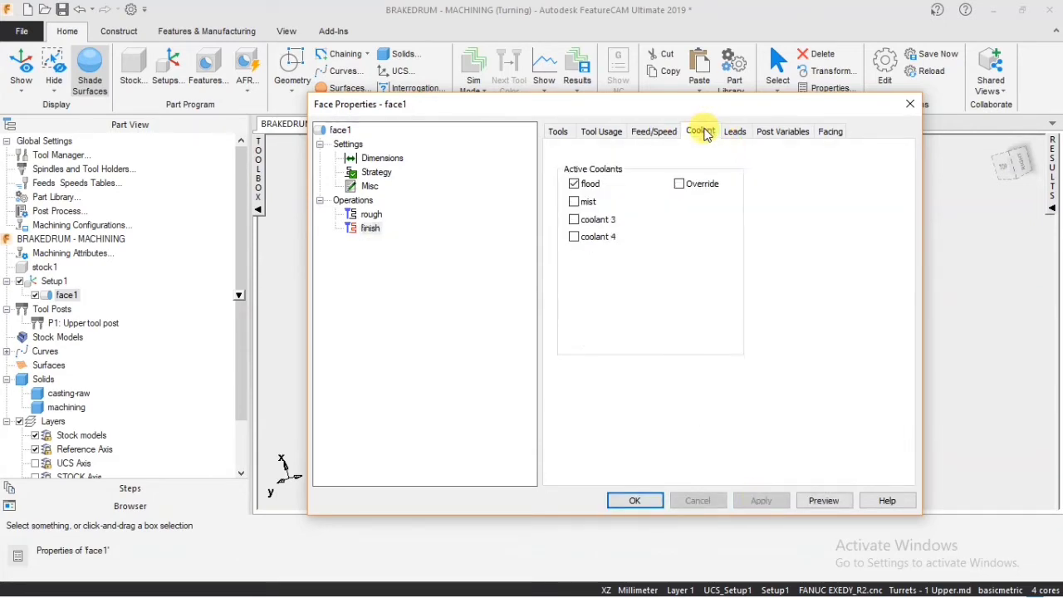
pyautogui.click(768, 131)
pyautogui.click(830, 131)
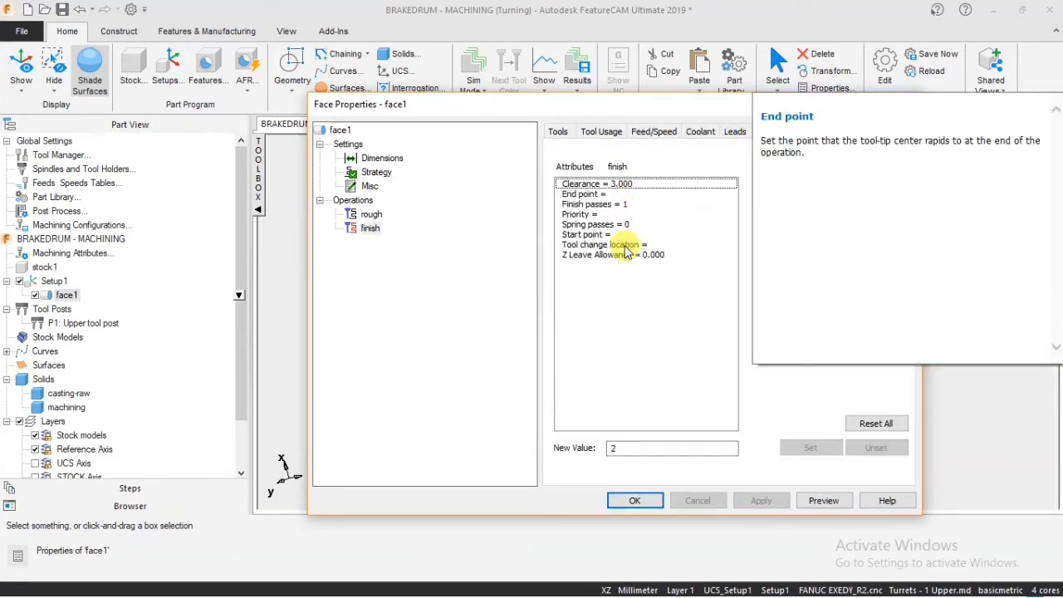
pyautogui.click(635, 499)
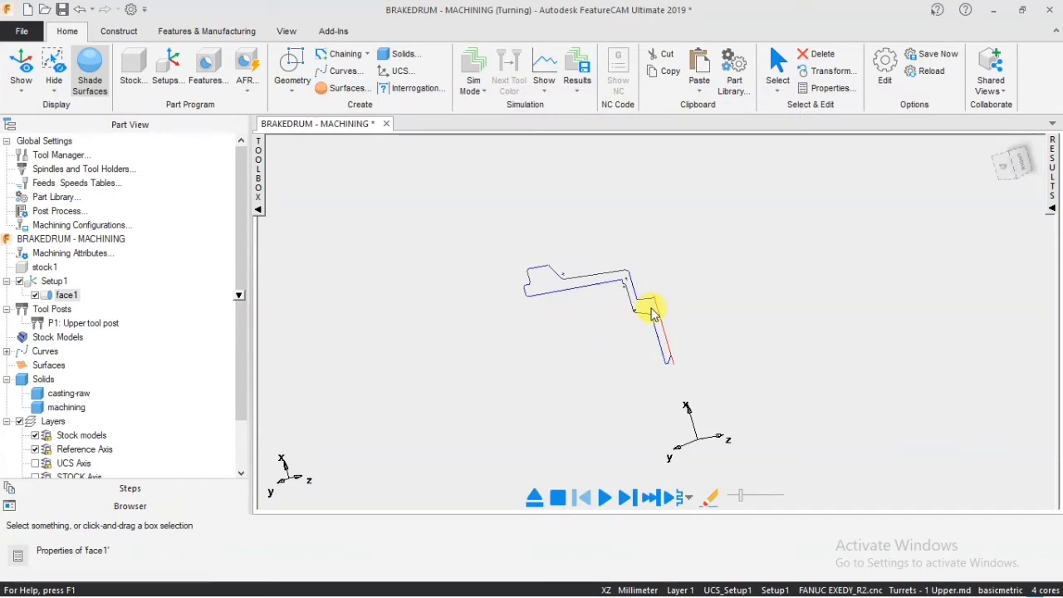
# Run the 3D simulation of the updated Face feature and inspect the machined hub face.
pyautogui.click(588, 497)
pyautogui.moveTo(676, 366); pyautogui.dragTo(530, 351, button='middle')
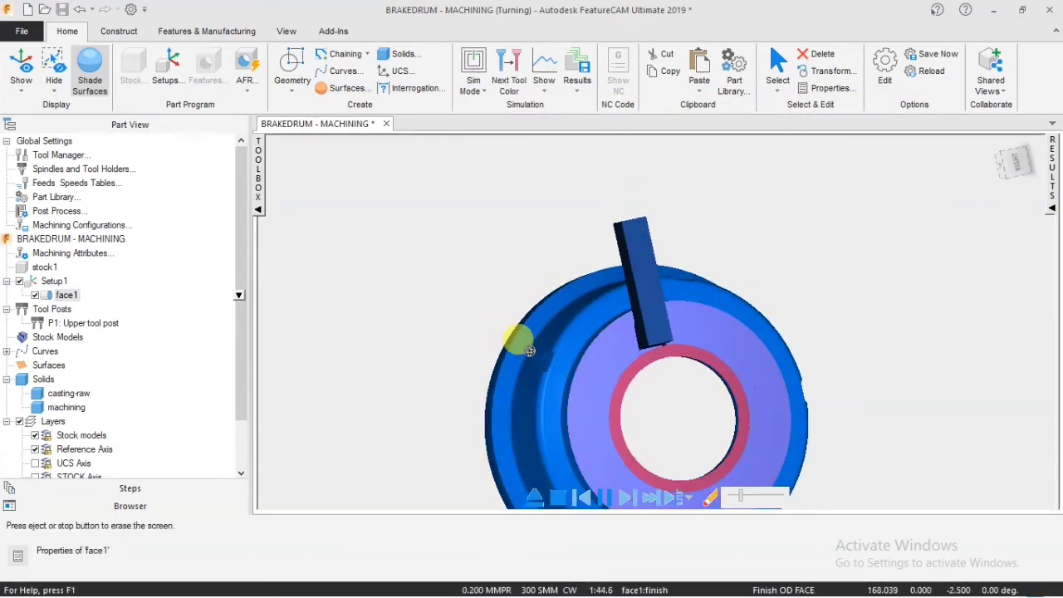
pyautogui.scroll(-3, 688, 379)
pyautogui.scroll(4, 669, 340)
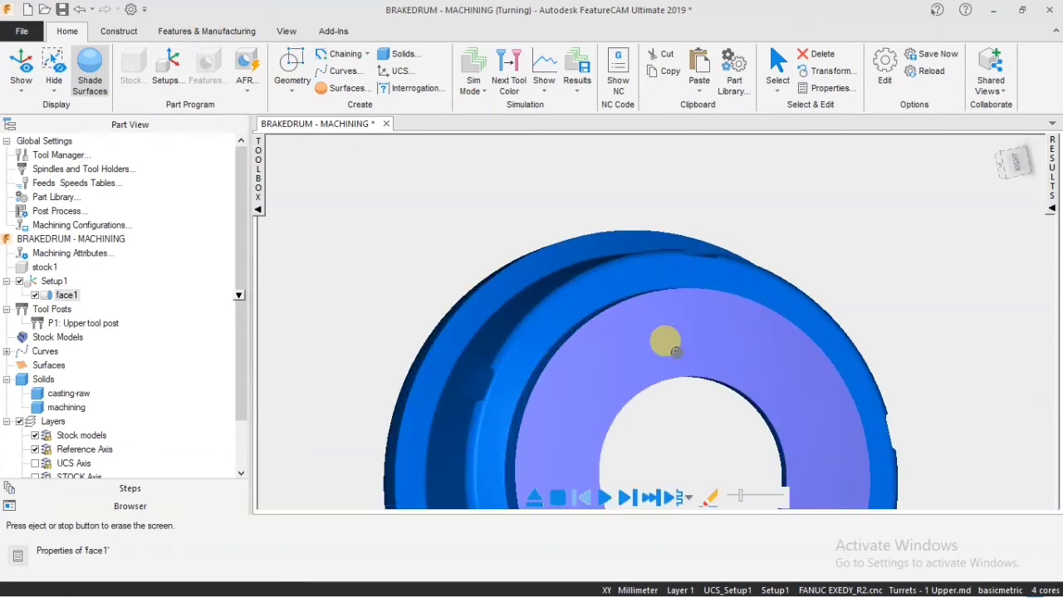
pyautogui.moveTo(669, 339); pyautogui.dragTo(695, 199, button='middle')
# Review the operation list and check the total machining time in the manufacturing details.
pyautogui.click(1052, 179)
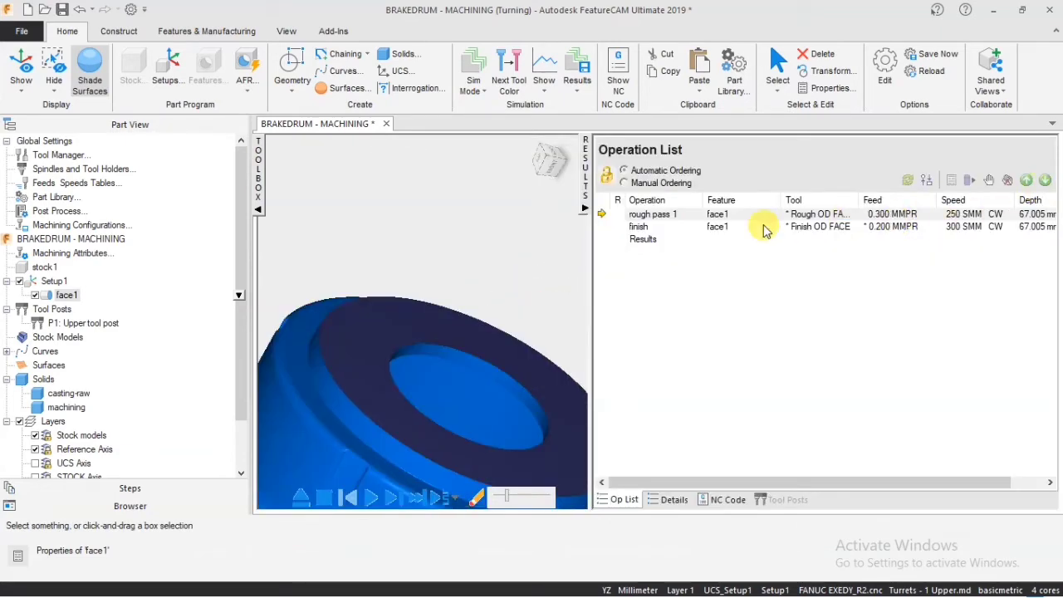
pyautogui.click(676, 501)
pyautogui.moveTo(806, 261); pyautogui.dragTo(847, 261)
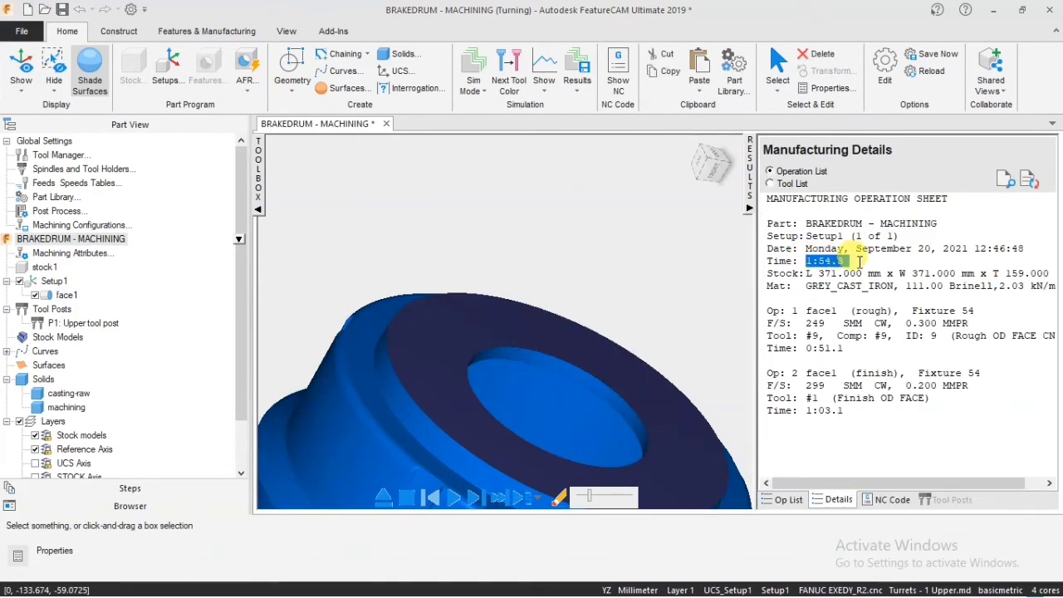
pyautogui.click(748, 206)
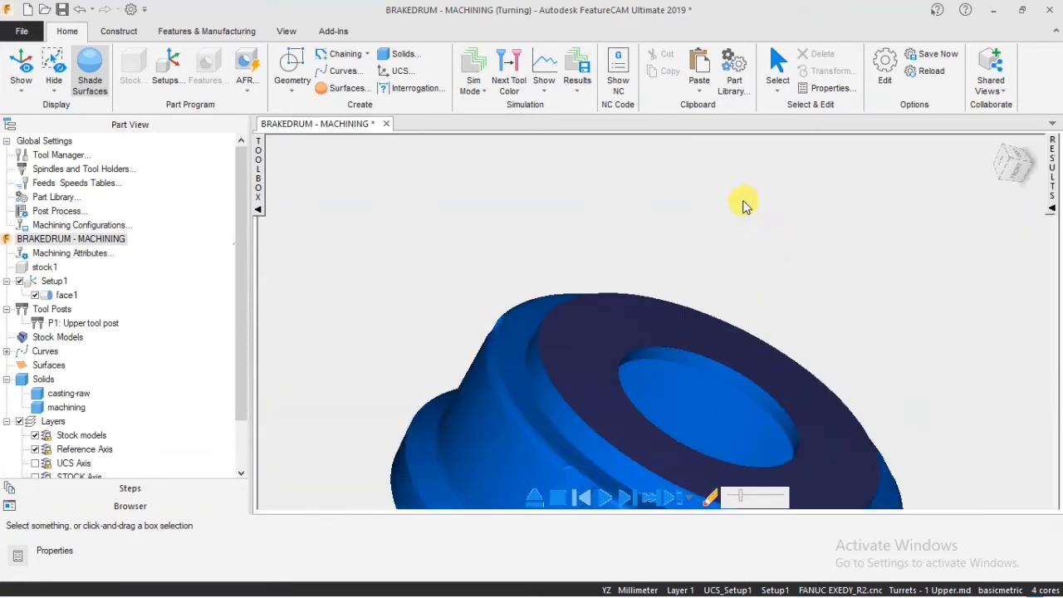
# Clear the simulated part from the display and show the profile geometry in Top view.
pyautogui.scroll(2, 669, 271)
pyautogui.scroll(-5, 673, 267)
pyautogui.click(832, 223)
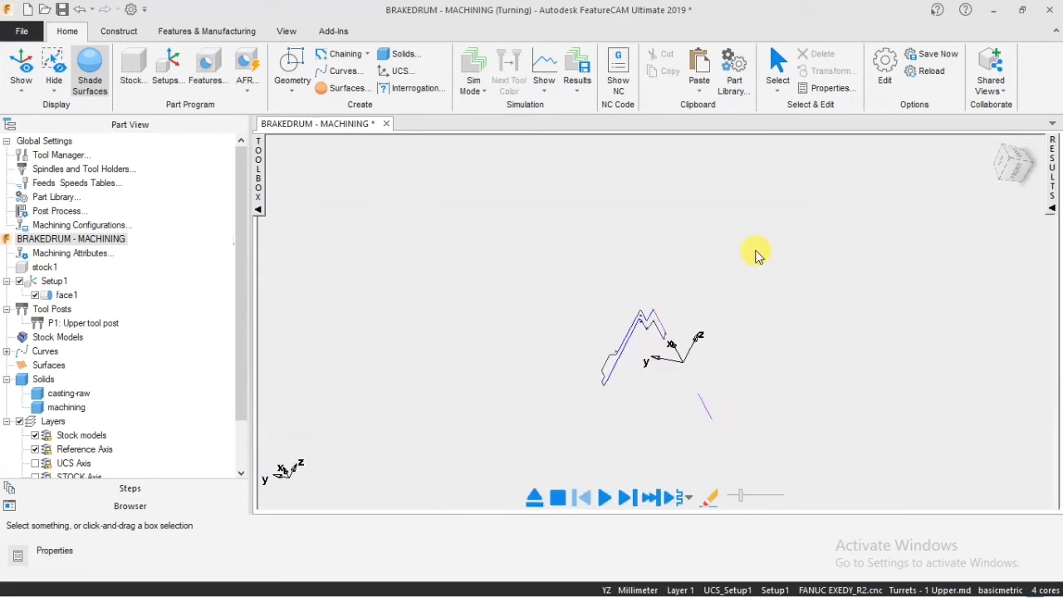
pyautogui.scroll(-2, 685, 345)
pyautogui.scroll(6, 676, 335)
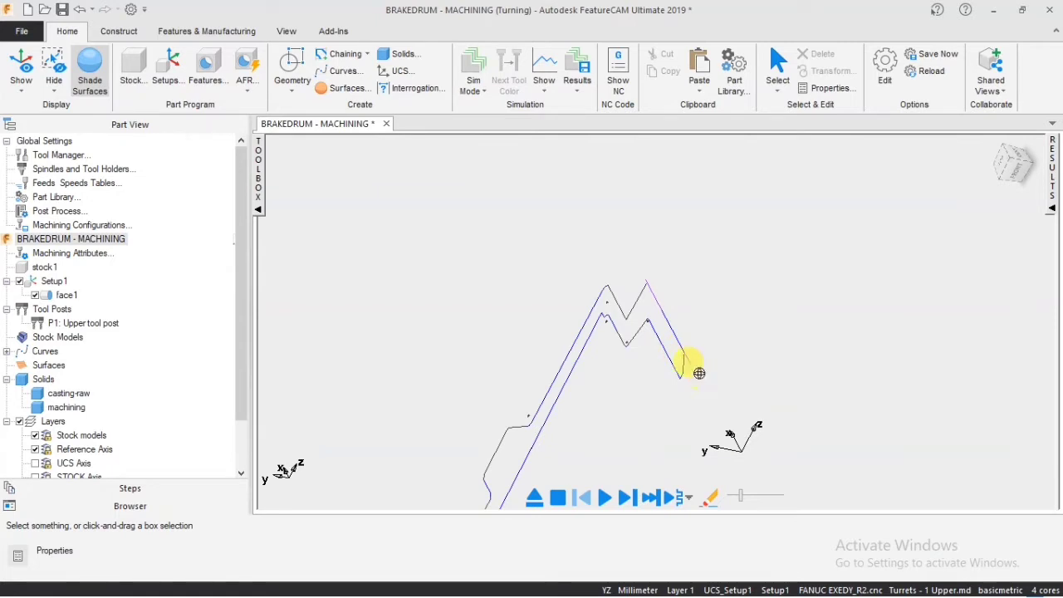
pyautogui.moveTo(690, 365); pyautogui.dragTo(744, 352, button='middle')
pyautogui.moveTo(671, 327); pyautogui.dragTo(702, 340, button='middle')
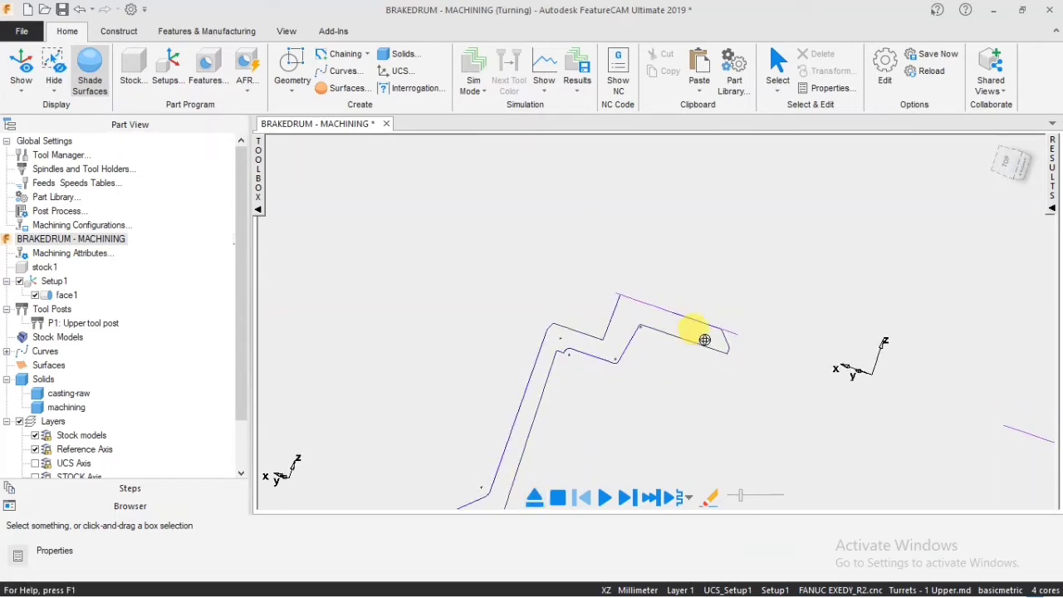
pyautogui.click(988, 151)
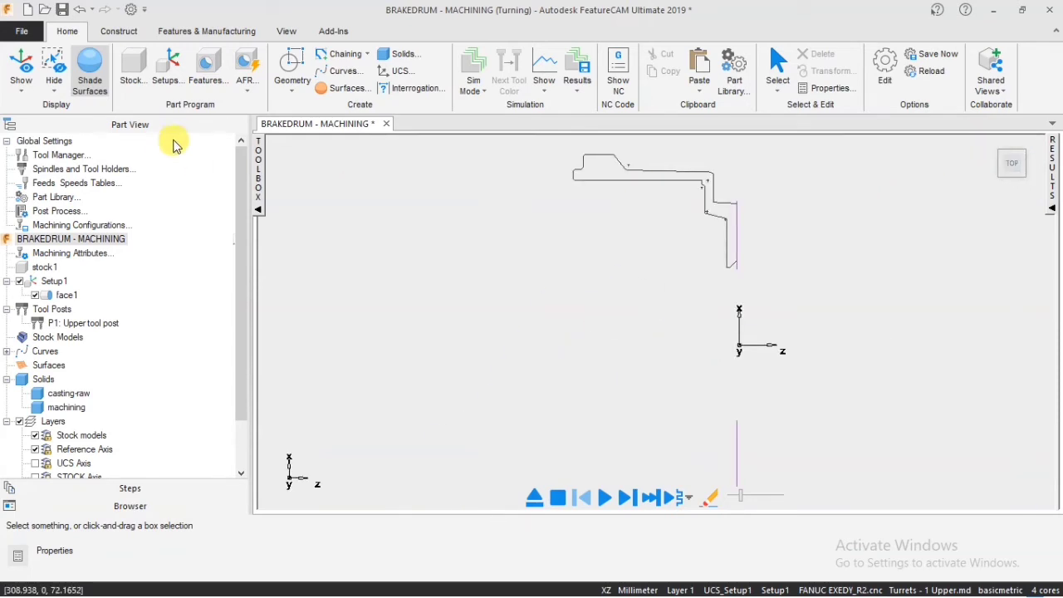
# Draw a short vertical boundary line just behind the bore's inner edge, starting at about diameter 154.9, Z -15.4.
pyautogui.click(131, 34)
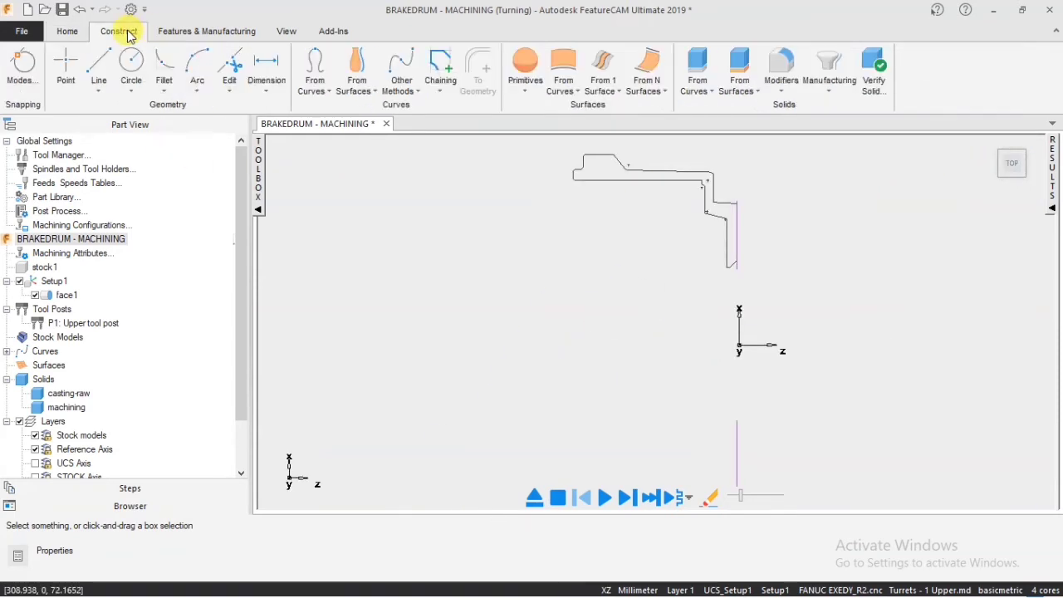
pyautogui.click(99, 63)
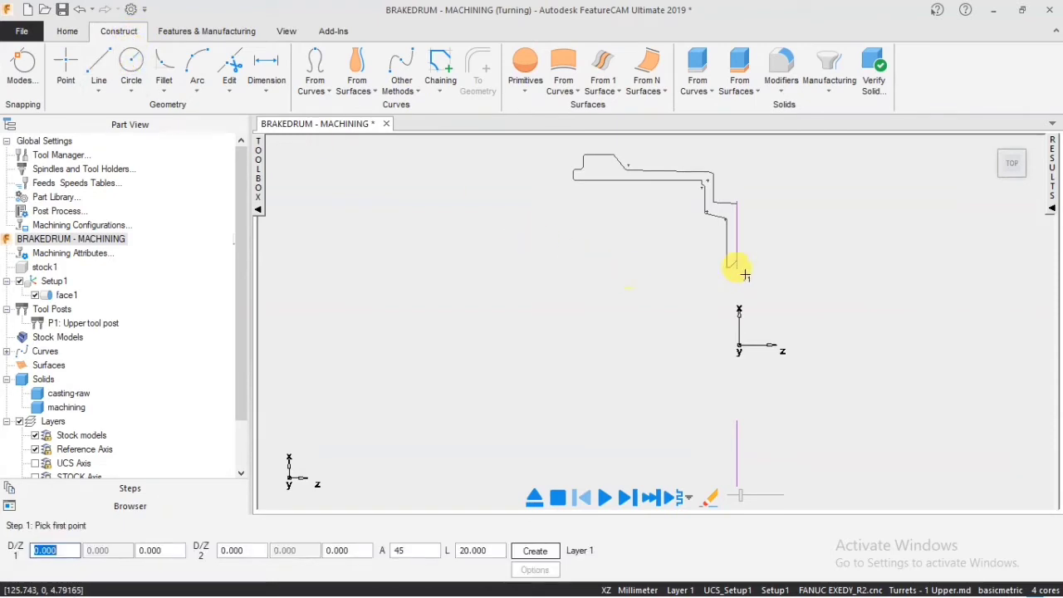
pyautogui.scroll(-2, 721, 265)
pyautogui.scroll(5, 722, 265)
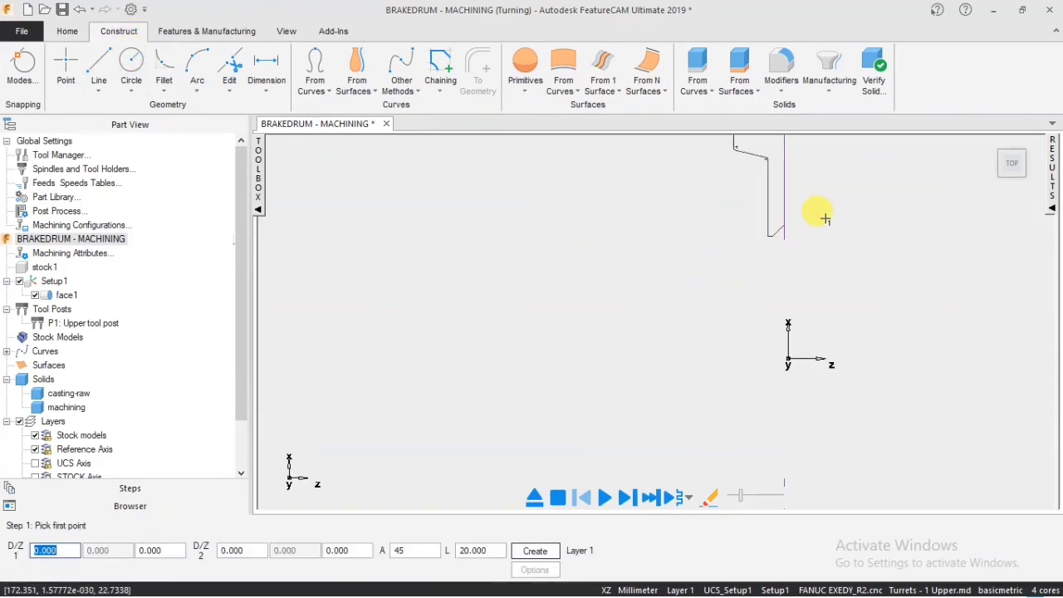
pyautogui.scroll(6, 775, 240)
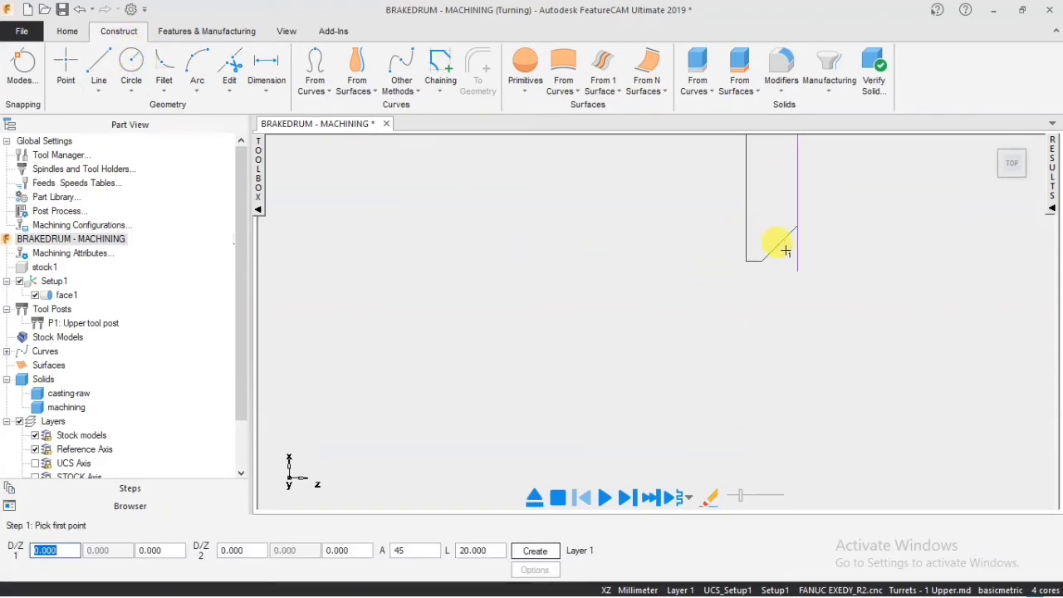
pyautogui.click(566, 245)
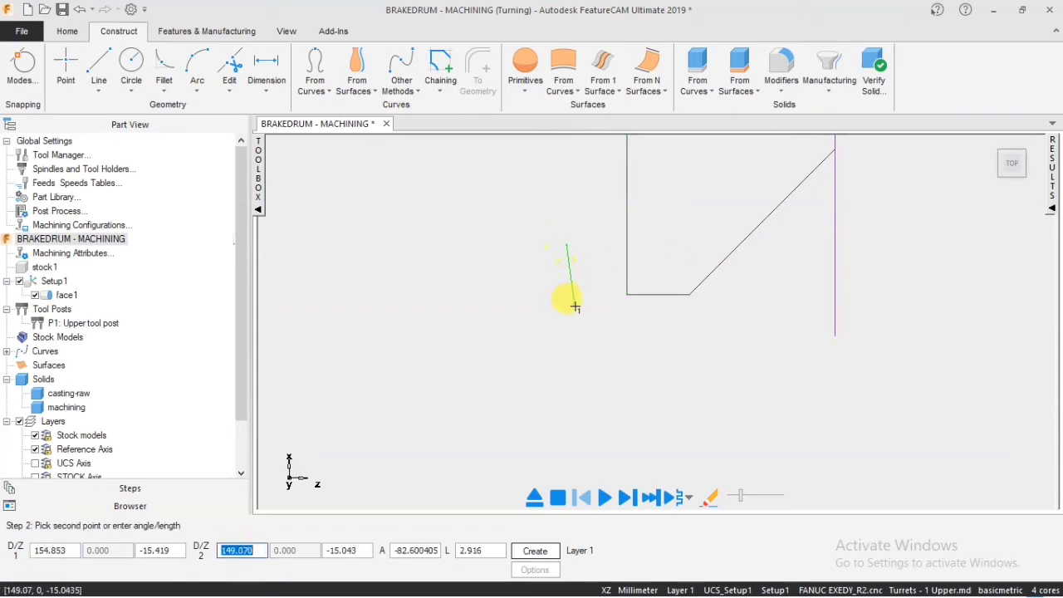
pyautogui.click(567, 374)
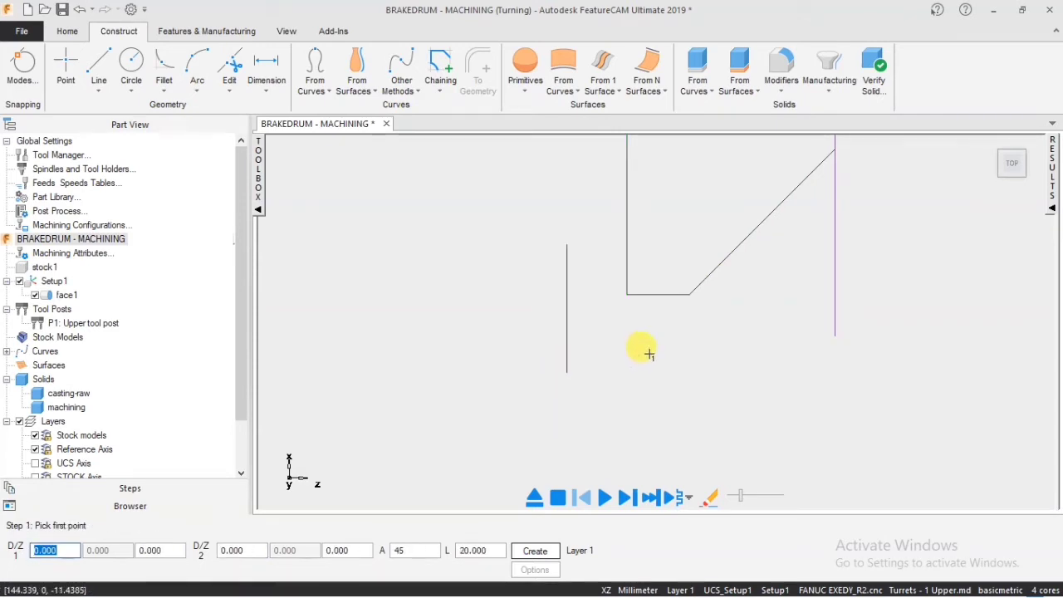
# Draw a near-vertical boundary line in front of the hub face beside the chamfer, starting at about diameter 179.4, Z 3.7.
pyautogui.scroll(-4, 640, 332)
pyautogui.click(752, 218)
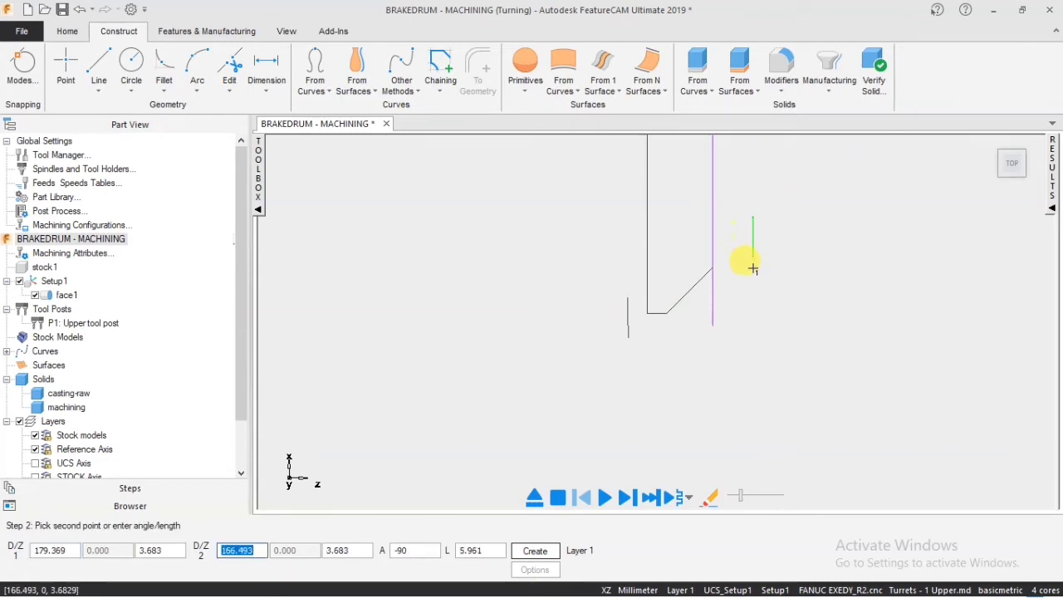
pyautogui.click(758, 384)
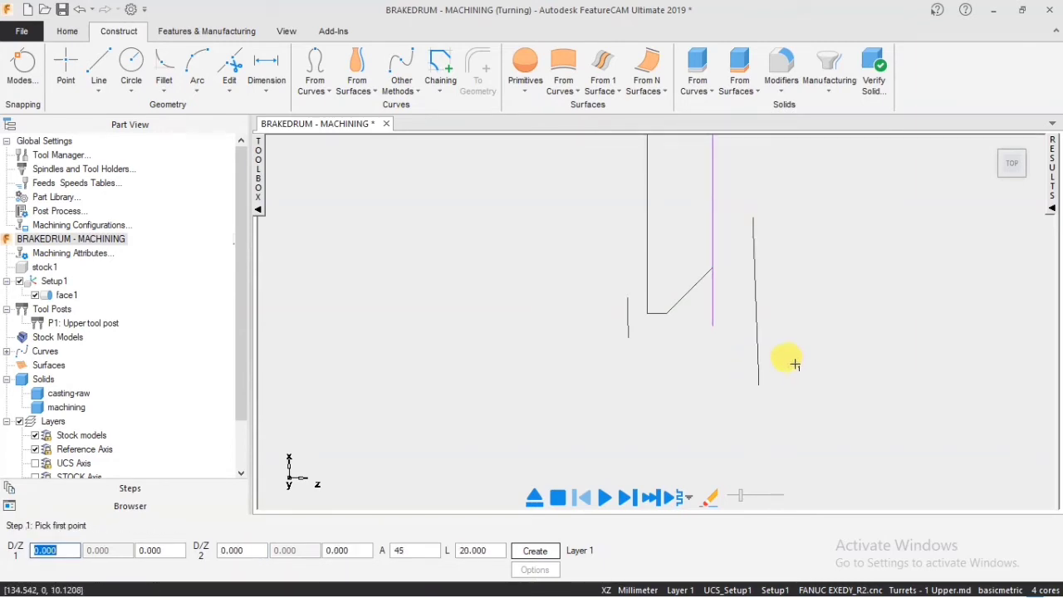
pyautogui.press('Escape')
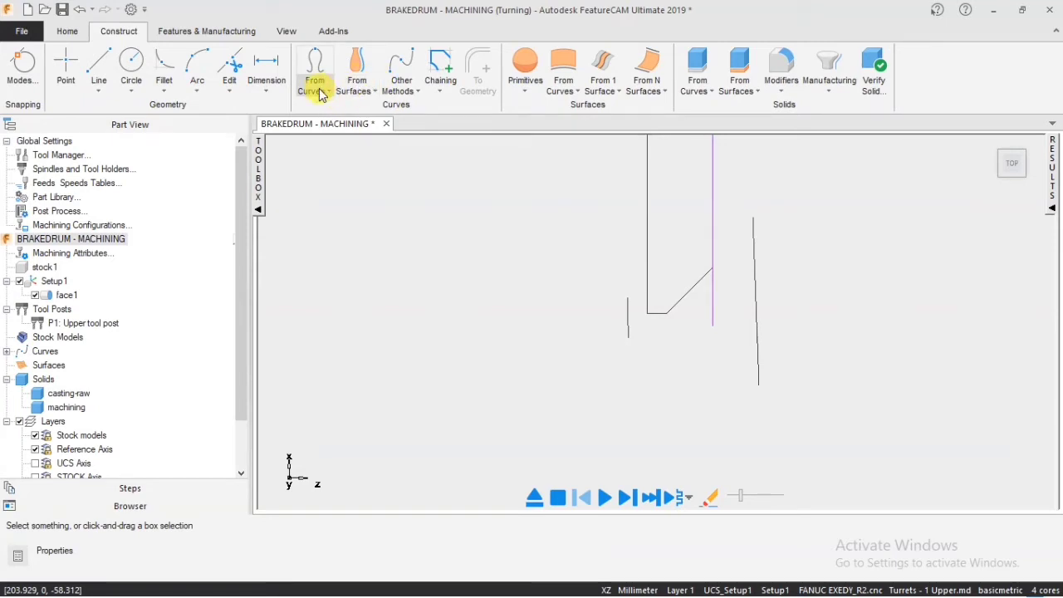
# Extend the chamfer line past the front boundary line and the bore line past the rear one with Trim/Extend.
pyautogui.click(227, 83)
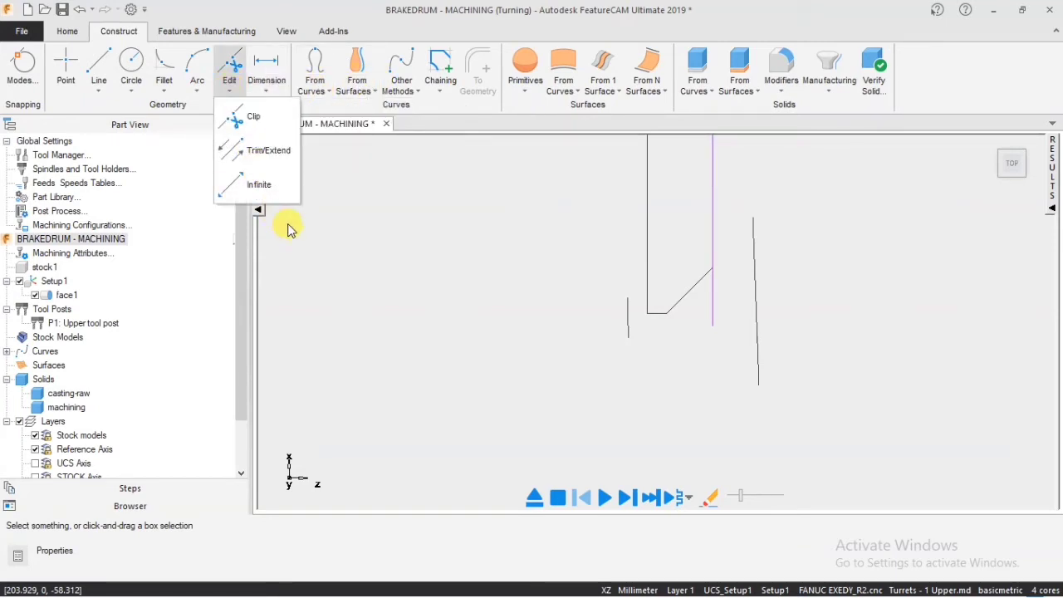
pyautogui.click(268, 151)
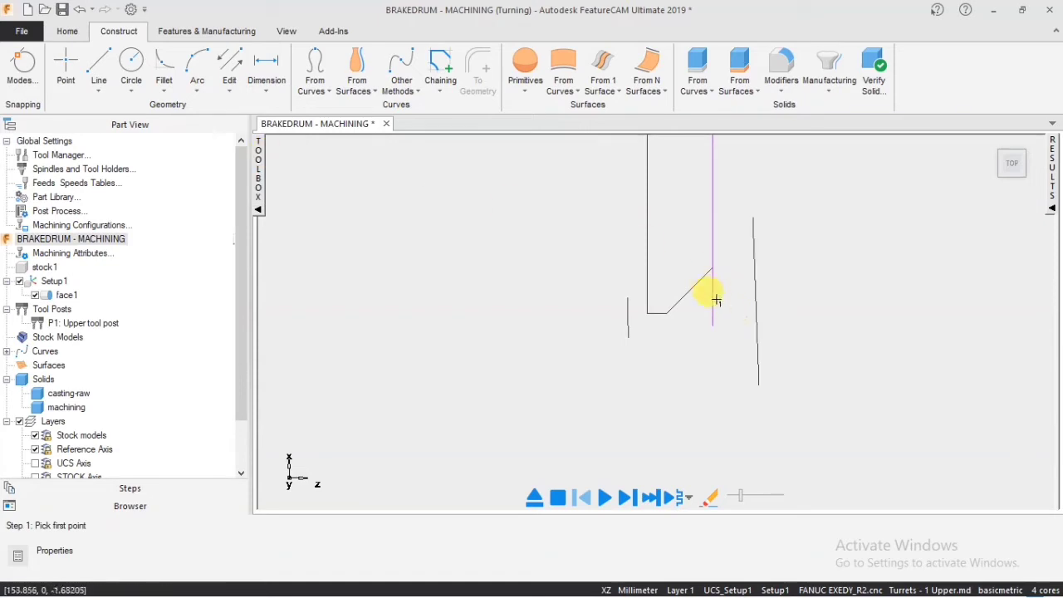
pyautogui.moveTo(713, 269); pyautogui.dragTo(757, 244)
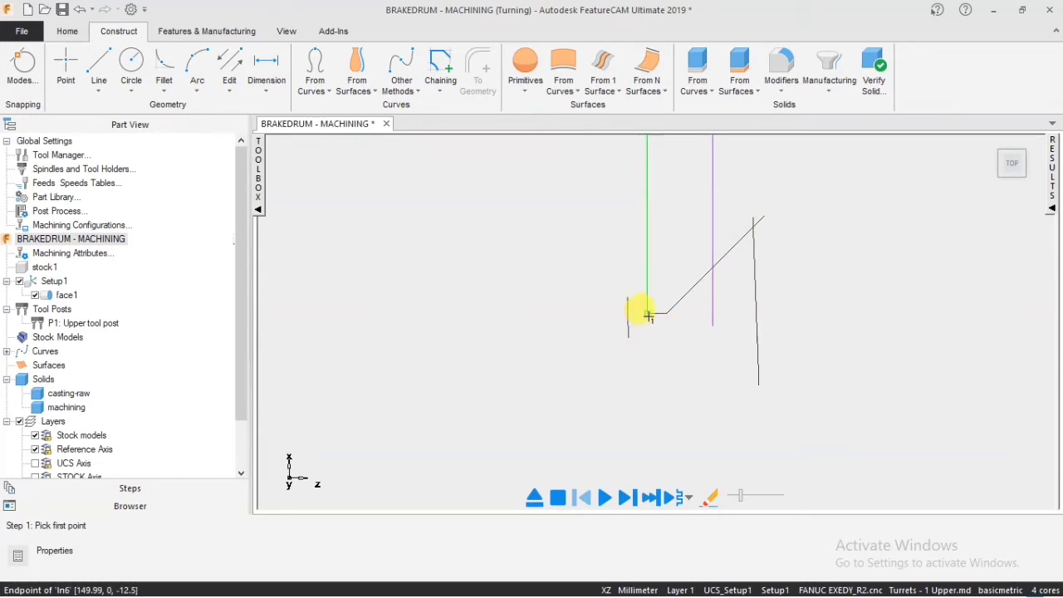
pyautogui.scroll(6, 654, 318)
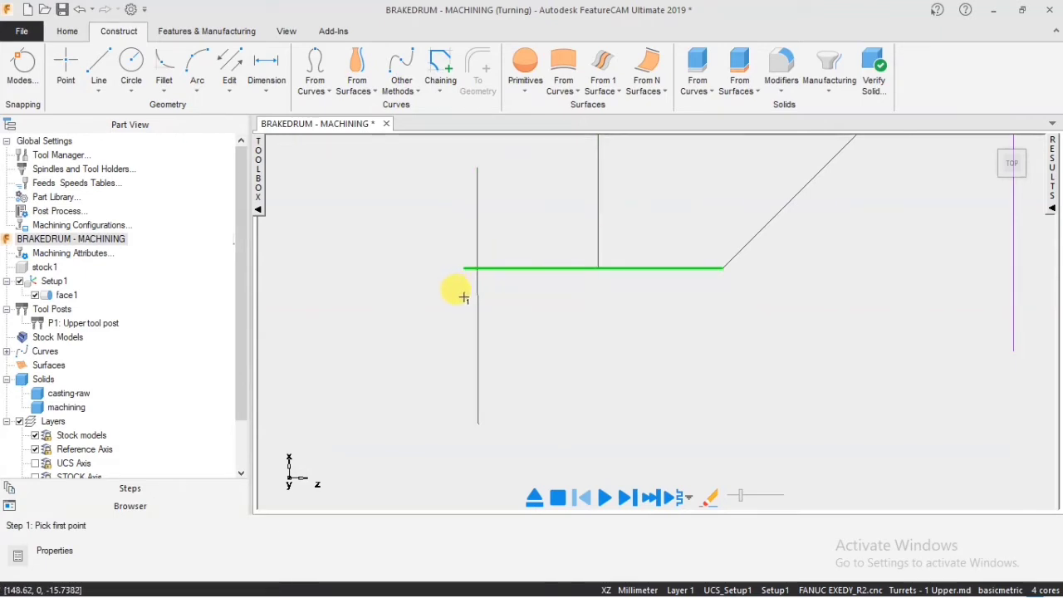
pyautogui.press('Escape')
pyautogui.scroll(-4, 573, 315)
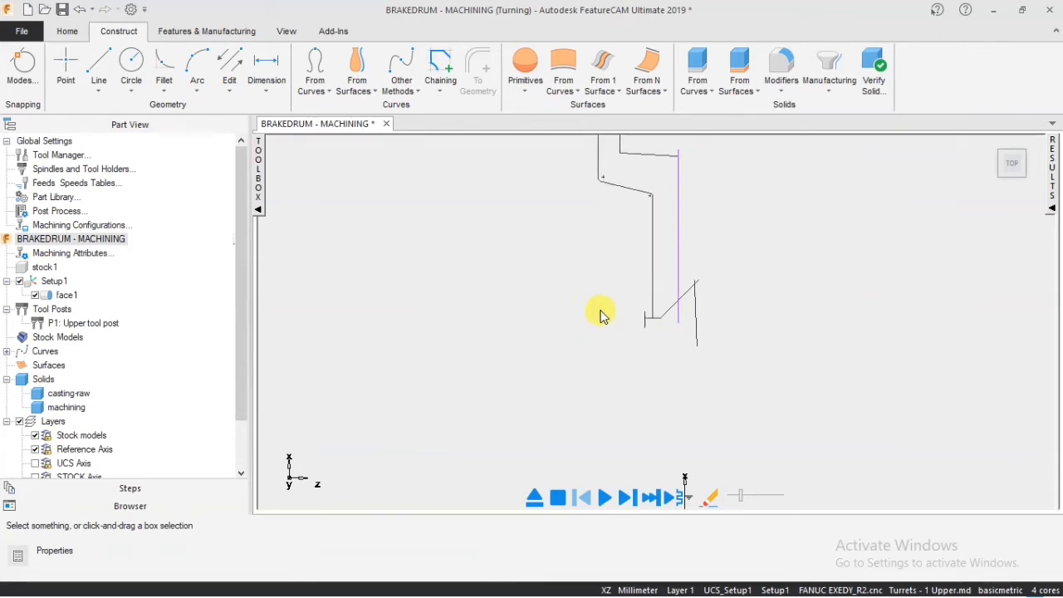
# Chain the extended chamfer line and the bore line into one continuous curve, from the front boundary to the rear boundary.
pyautogui.click(441, 63)
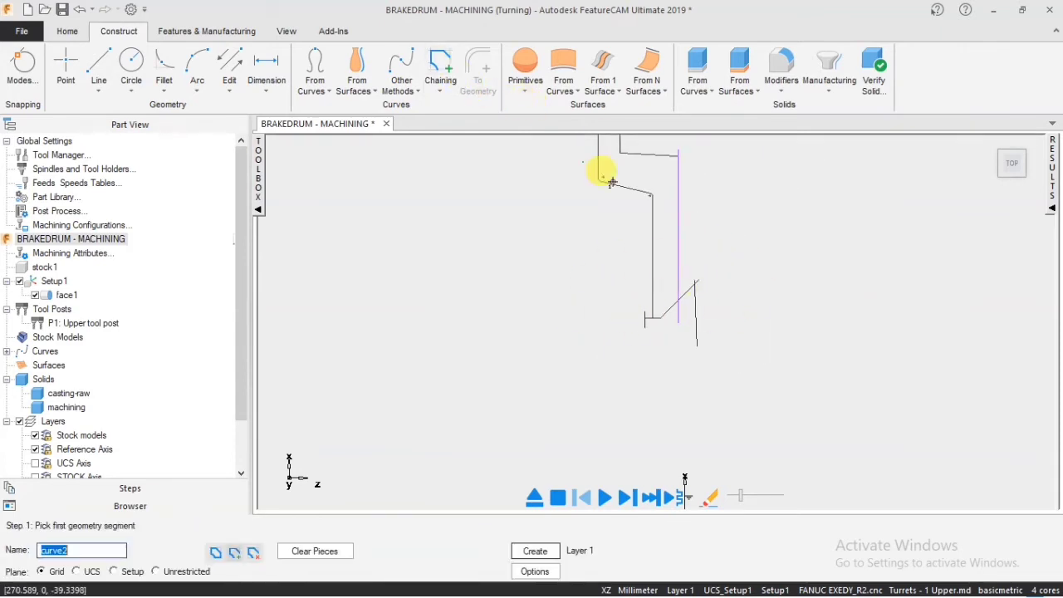
pyautogui.scroll(1, 758, 237)
pyautogui.scroll(3, 703, 279)
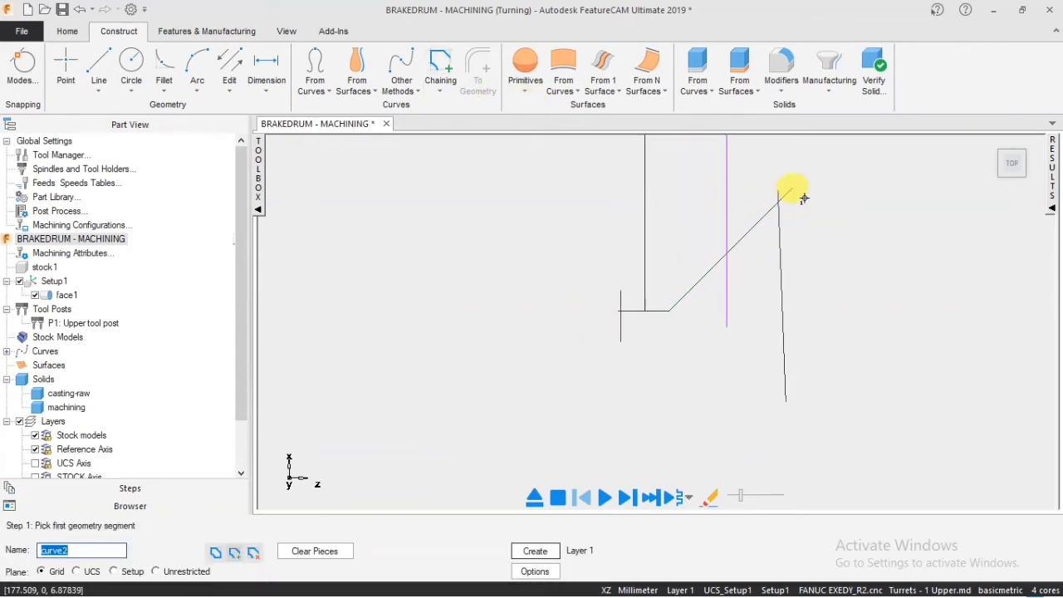
pyautogui.click(774, 214)
pyautogui.click(754, 227)
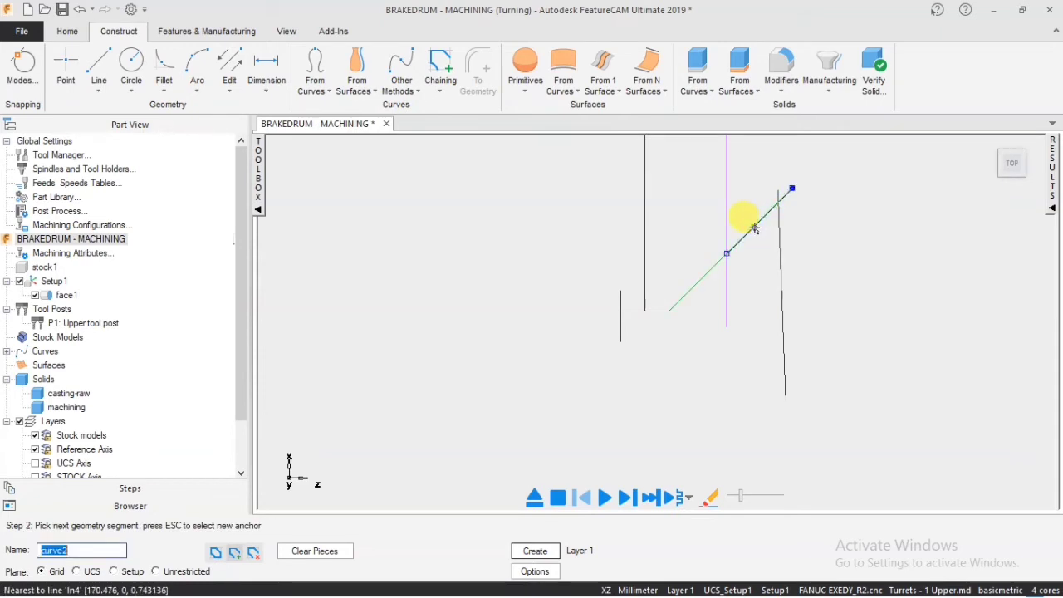
pyautogui.click(700, 282)
pyautogui.click(655, 313)
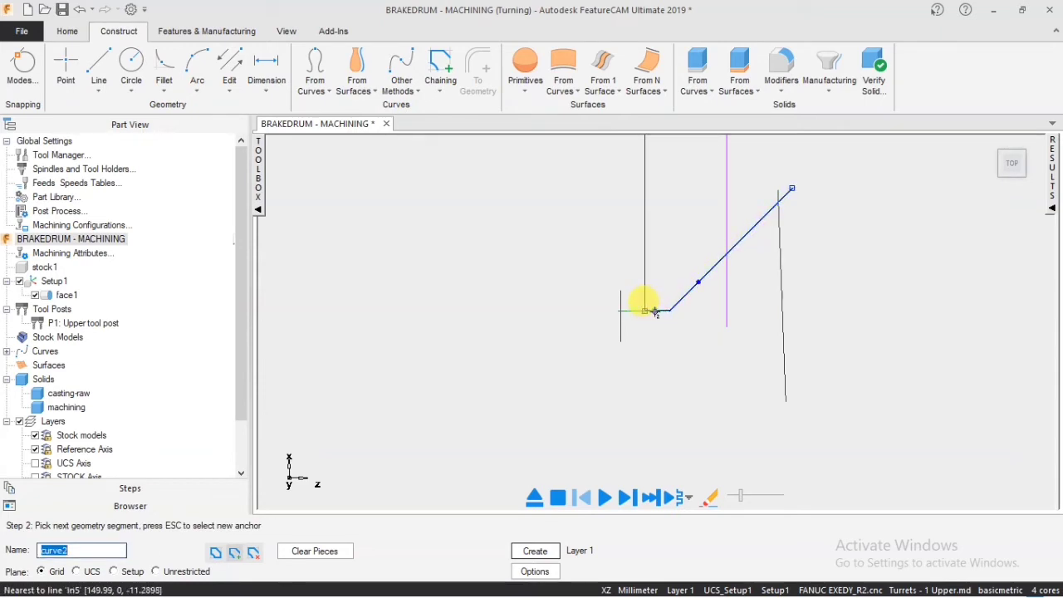
pyautogui.click(626, 311)
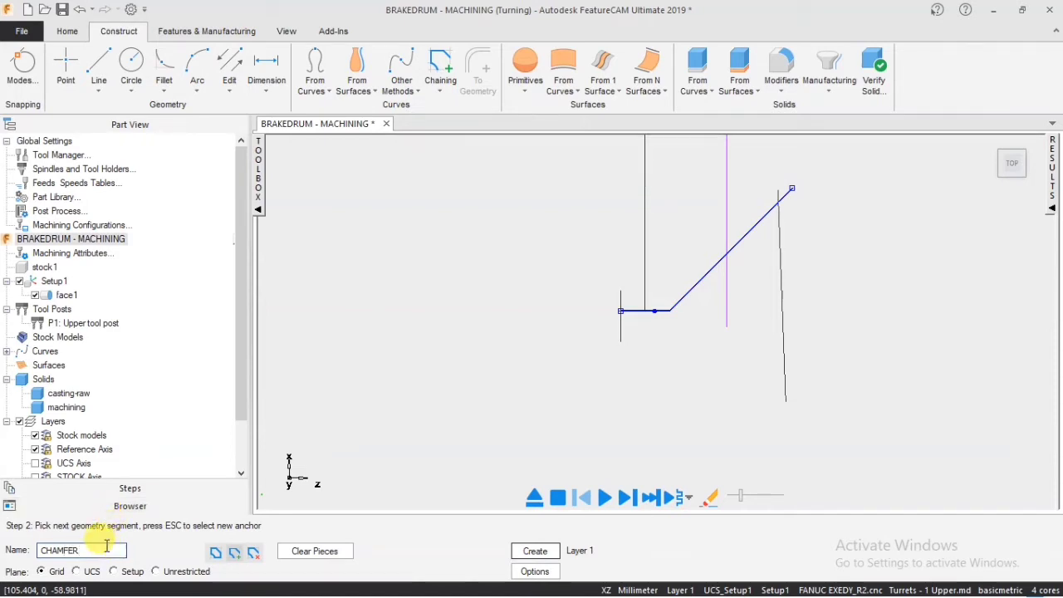
# Name the chained curve CHAMFER, create it, and show it in the list of curves.
pyautogui.moveTo(103, 549); pyautogui.dragTo(12, 544)
pyautogui.click(532, 552)
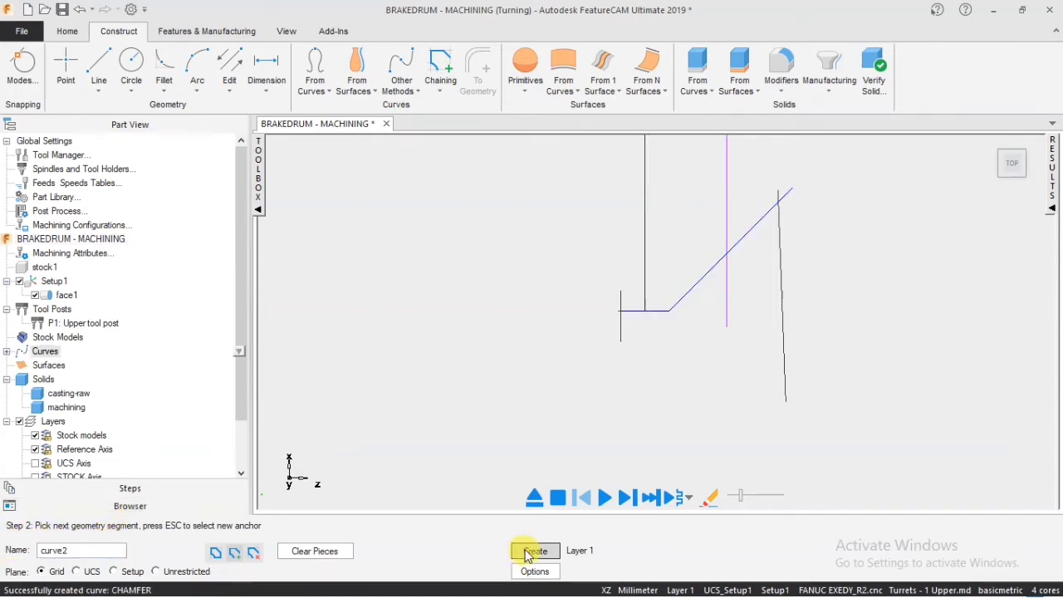
pyautogui.press('Escape')
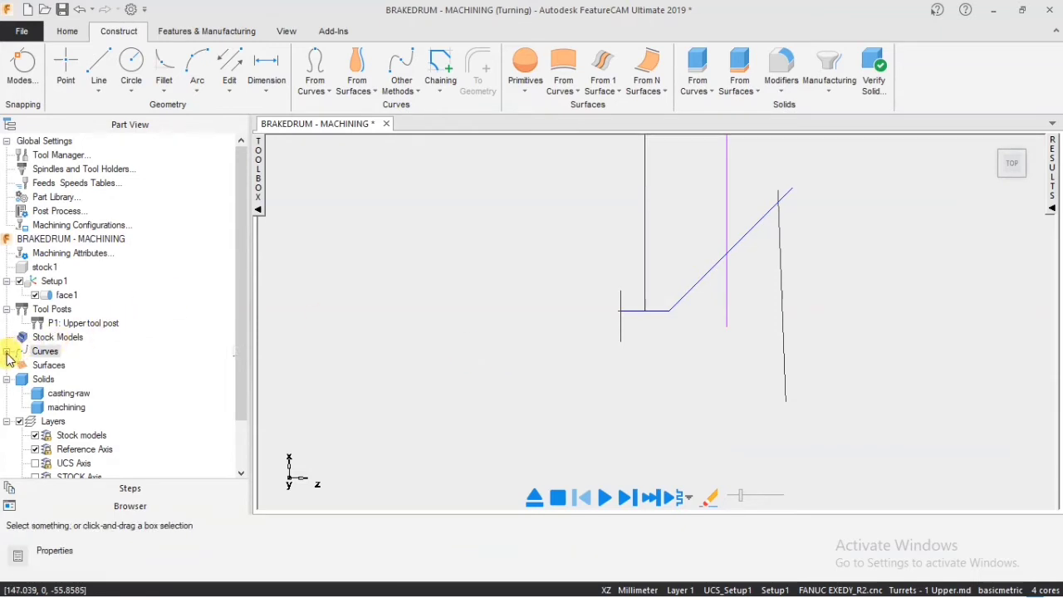
pyautogui.click(7, 351)
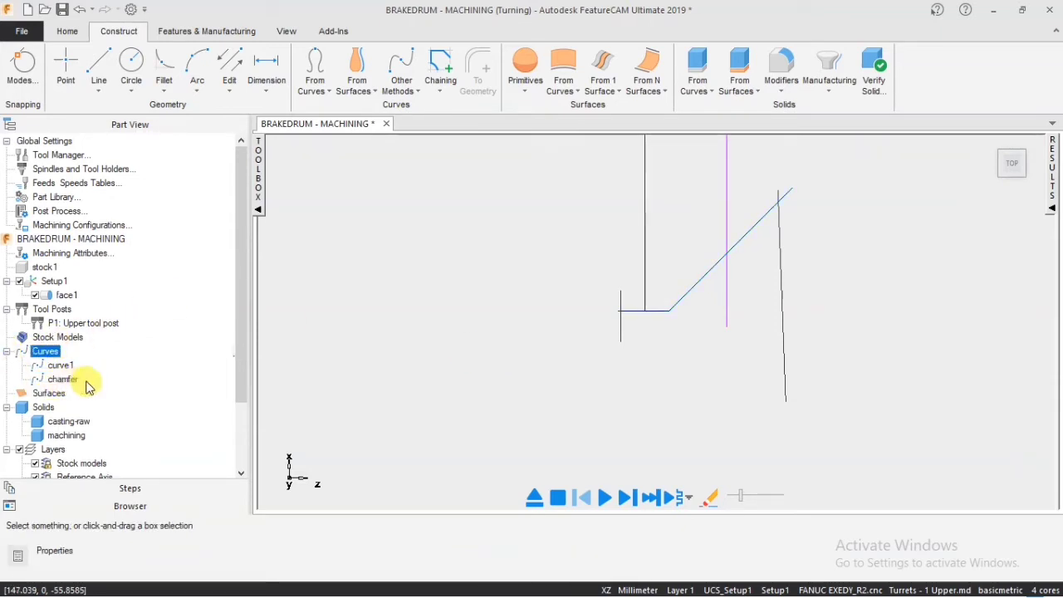
pyautogui.scroll(2, 498, 323)
pyautogui.scroll(-5, 498, 324)
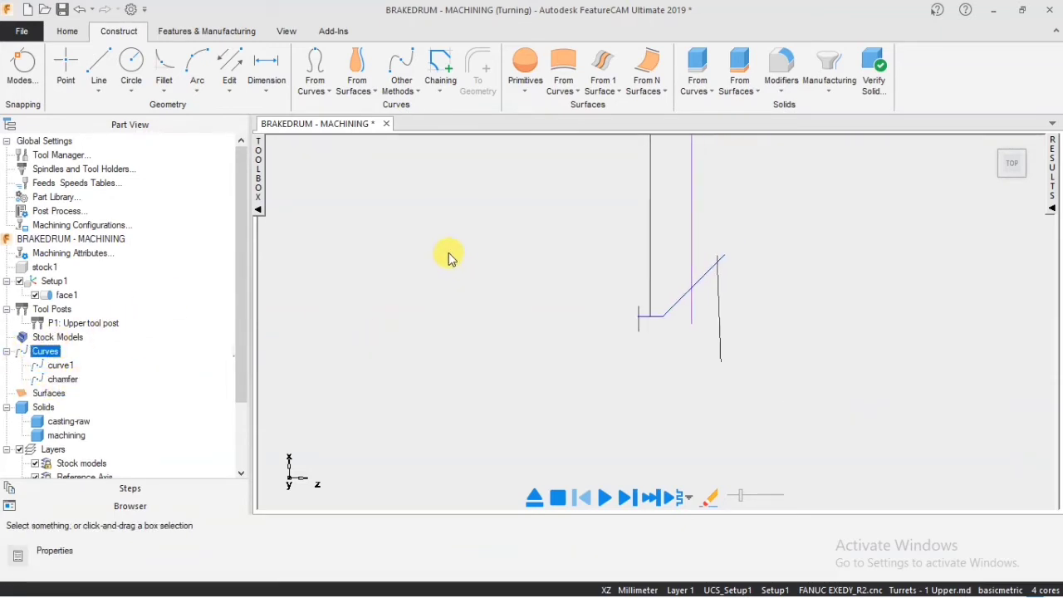
# Start a new turning Bore feature from the chamfer curve and proceed to its strategies.
pyautogui.click(205, 31)
pyautogui.click(26, 65)
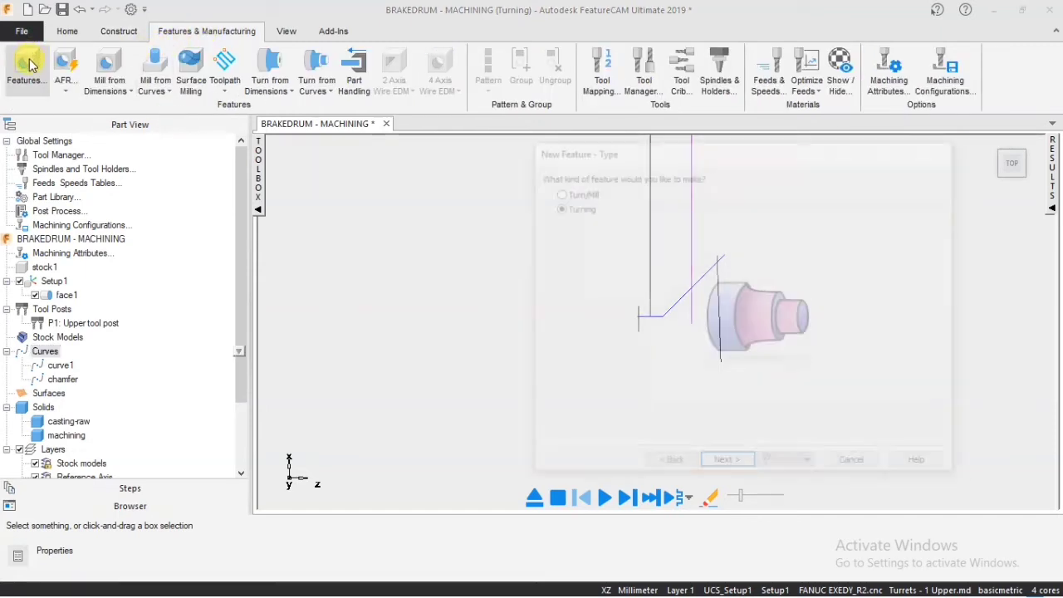
pyautogui.click(726, 464)
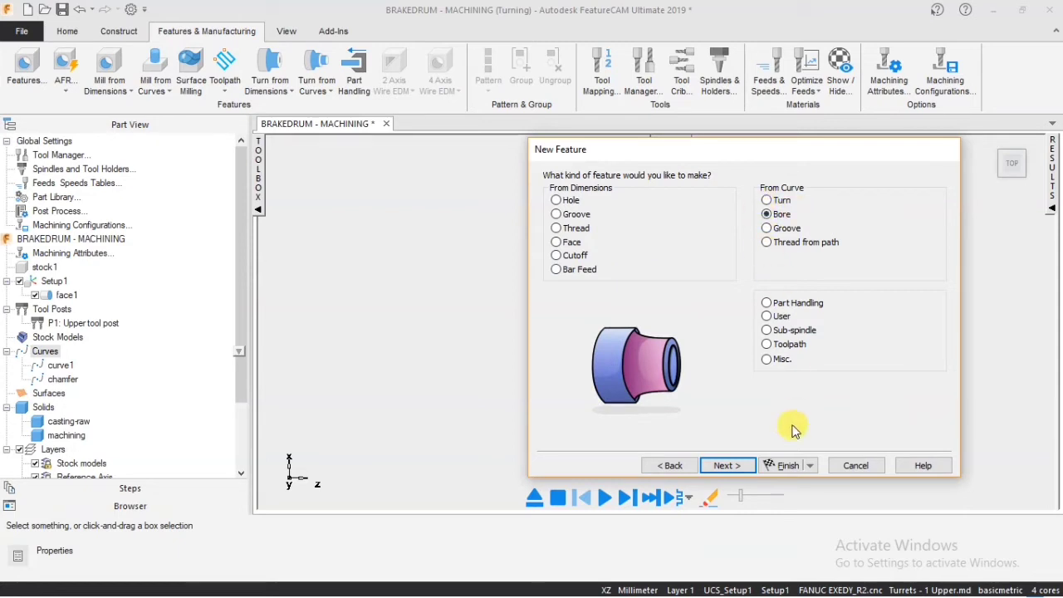
pyautogui.click(724, 465)
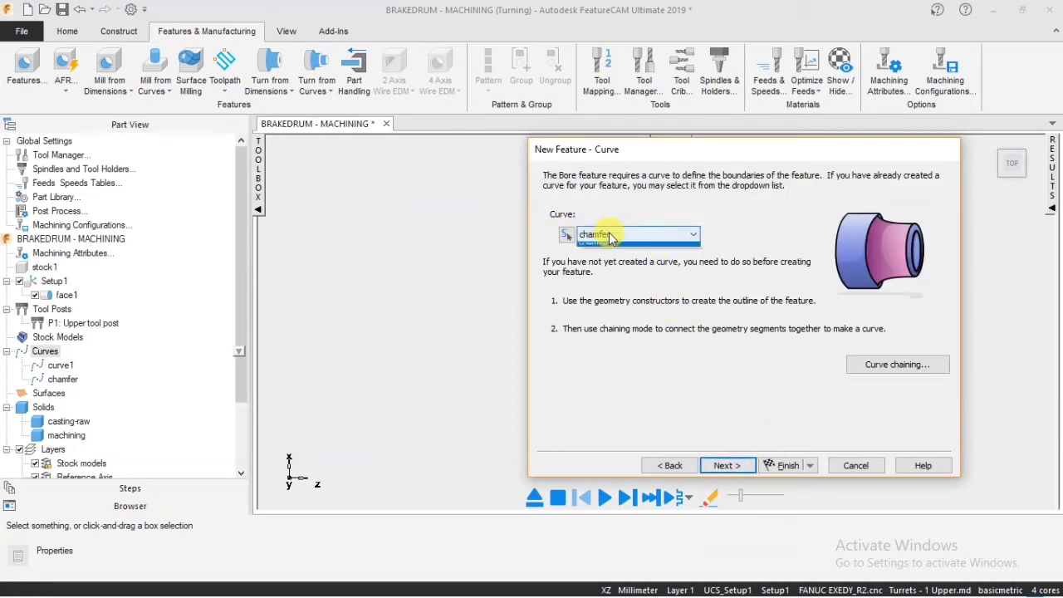
pyautogui.click(725, 464)
pyautogui.click(725, 465)
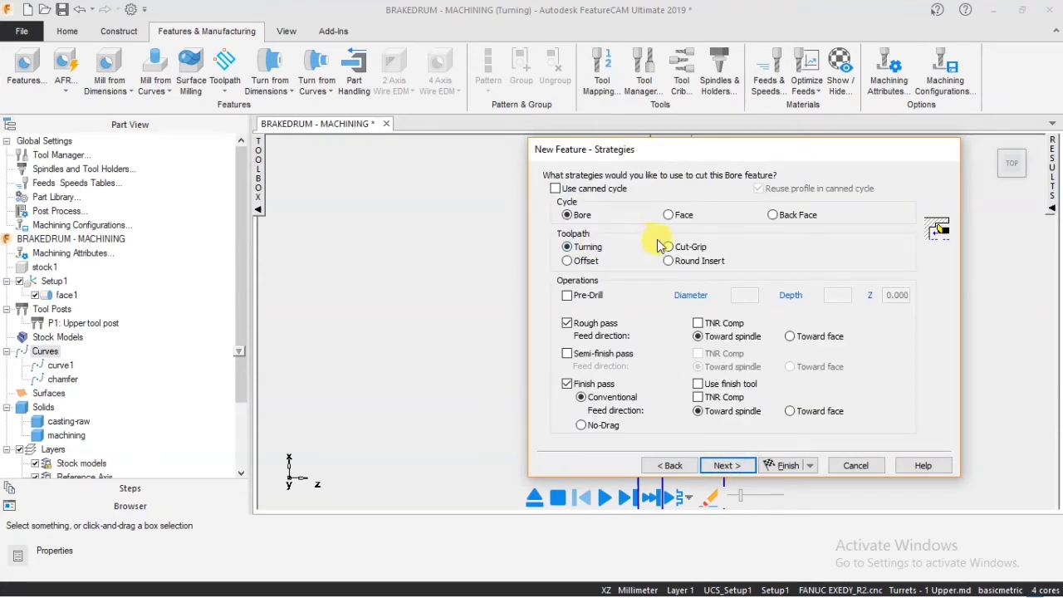
# Create the bore feature with rough and finish passes, keeping the default ID ROUGH tool.
pyautogui.click(736, 461)
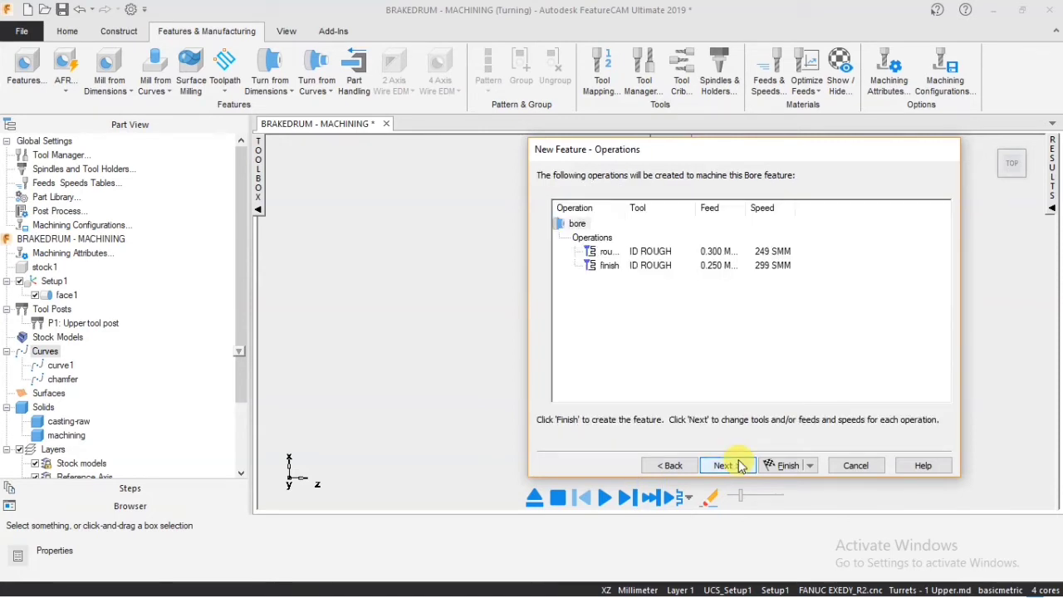
pyautogui.click(670, 465)
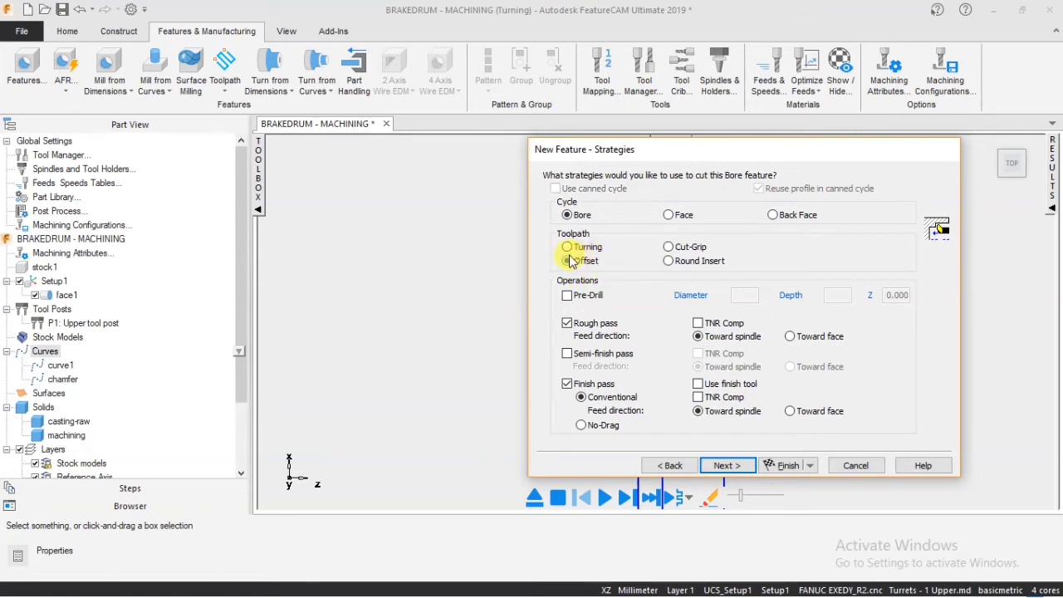
pyautogui.click(727, 467)
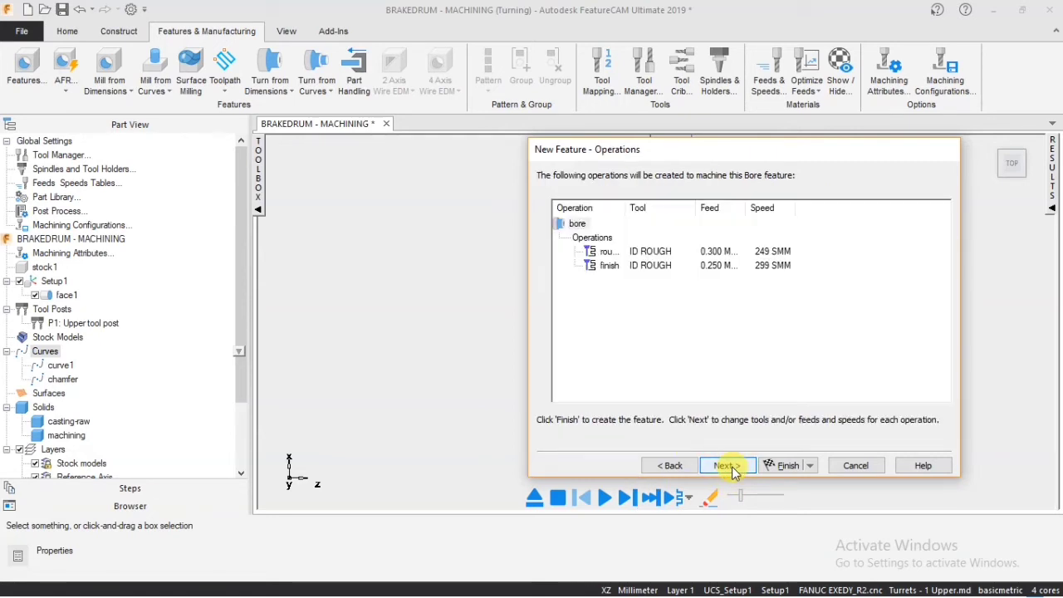
pyautogui.click(727, 466)
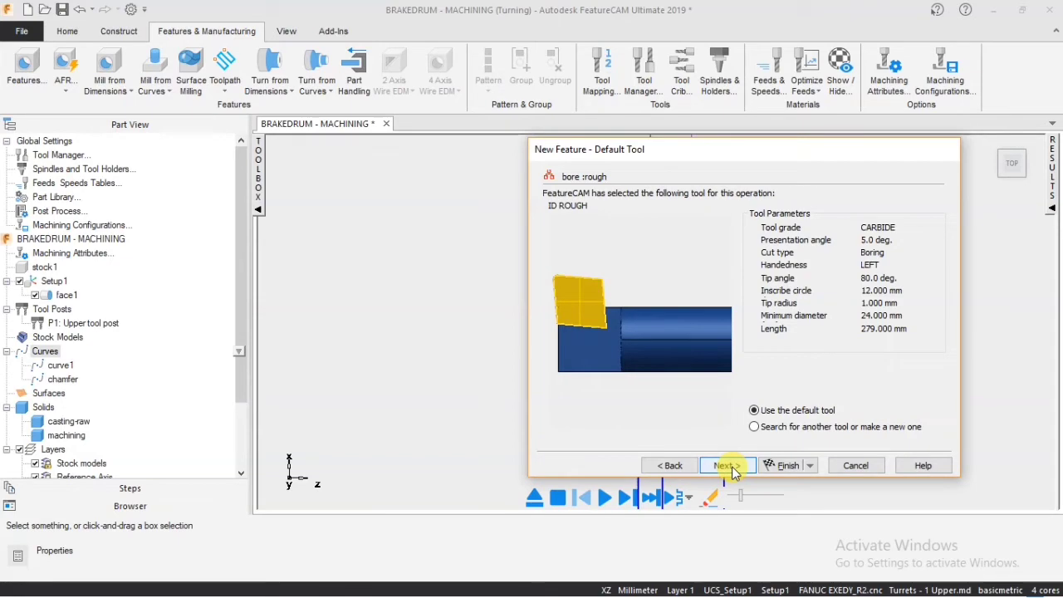
pyautogui.click(787, 466)
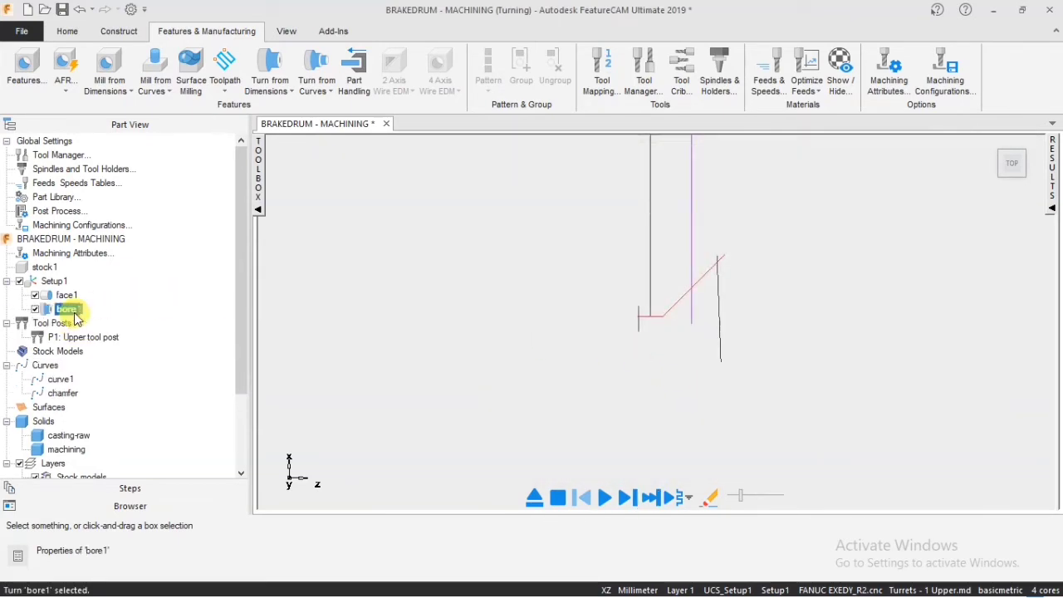
# Review the rough operation's settings in the bore's properties and apply a depth of cut of 1.
pyautogui.rightClick(231, 309)
pyautogui.click(267, 323)
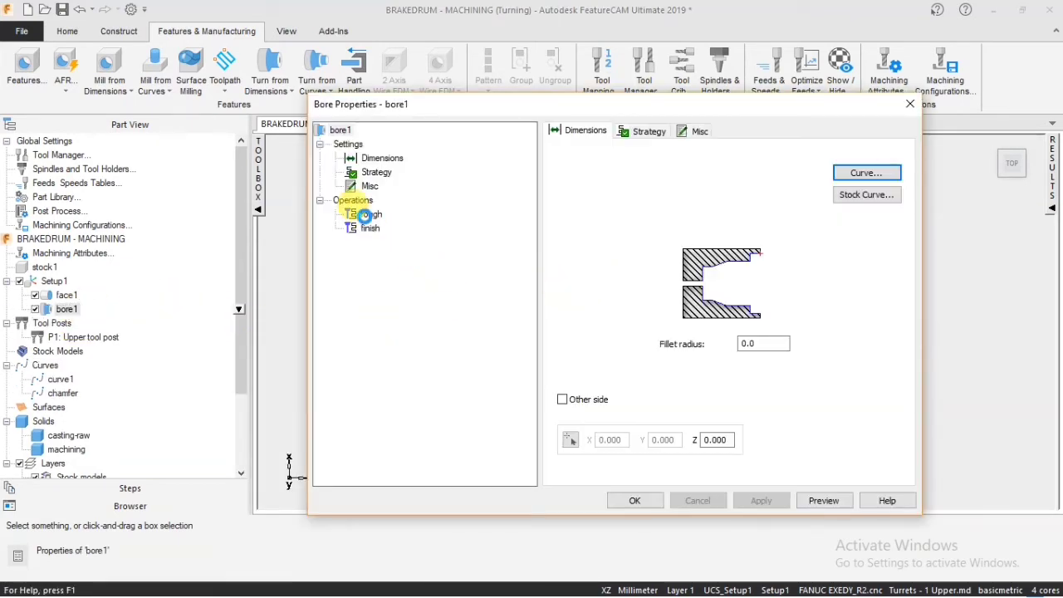
pyautogui.click(364, 215)
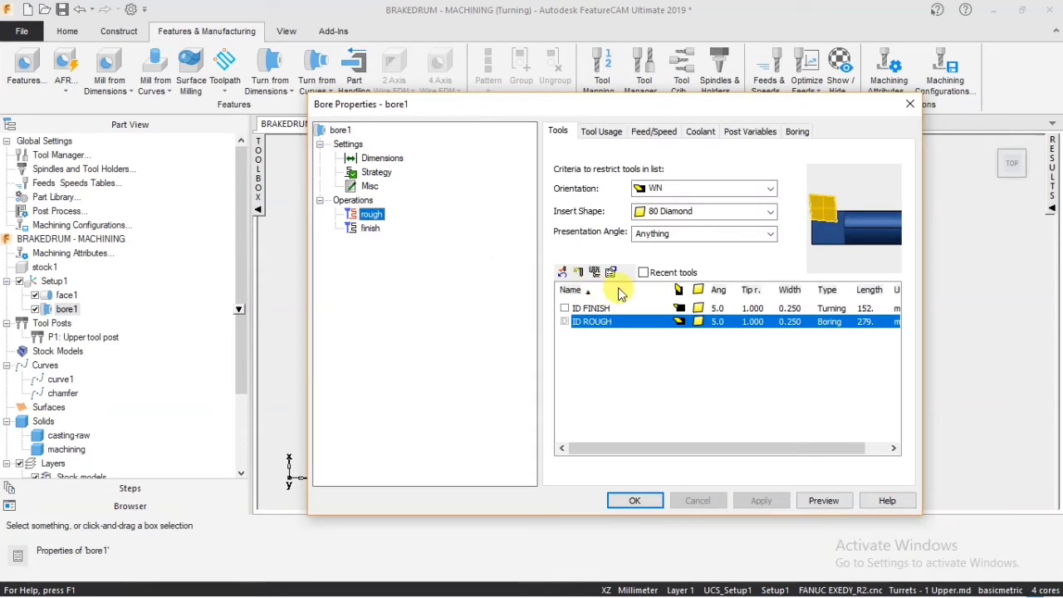
pyautogui.click(605, 133)
pyautogui.click(650, 131)
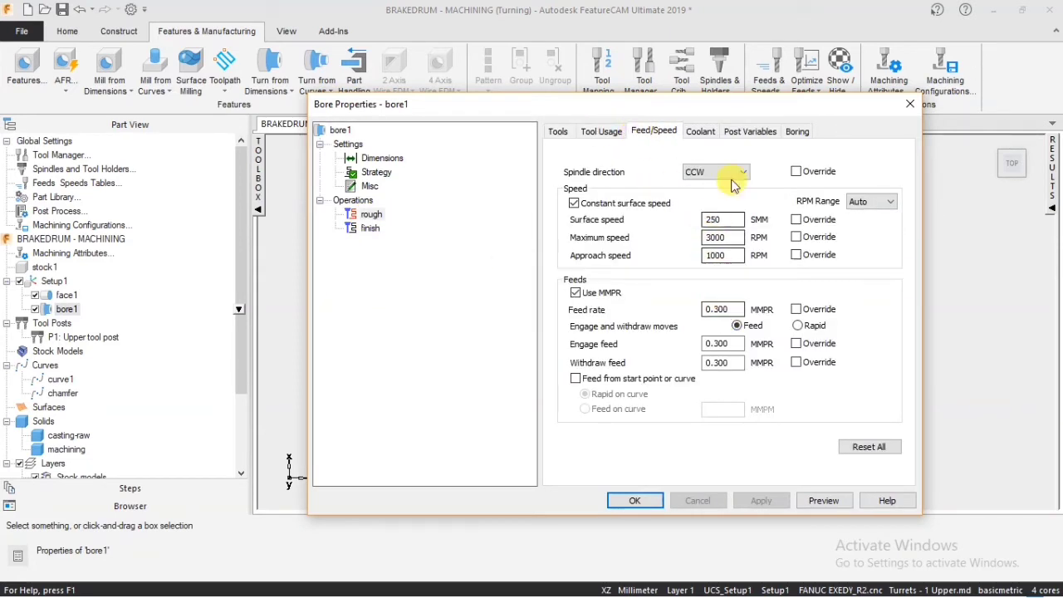
pyautogui.click(700, 131)
pyautogui.click(750, 131)
pyautogui.click(797, 131)
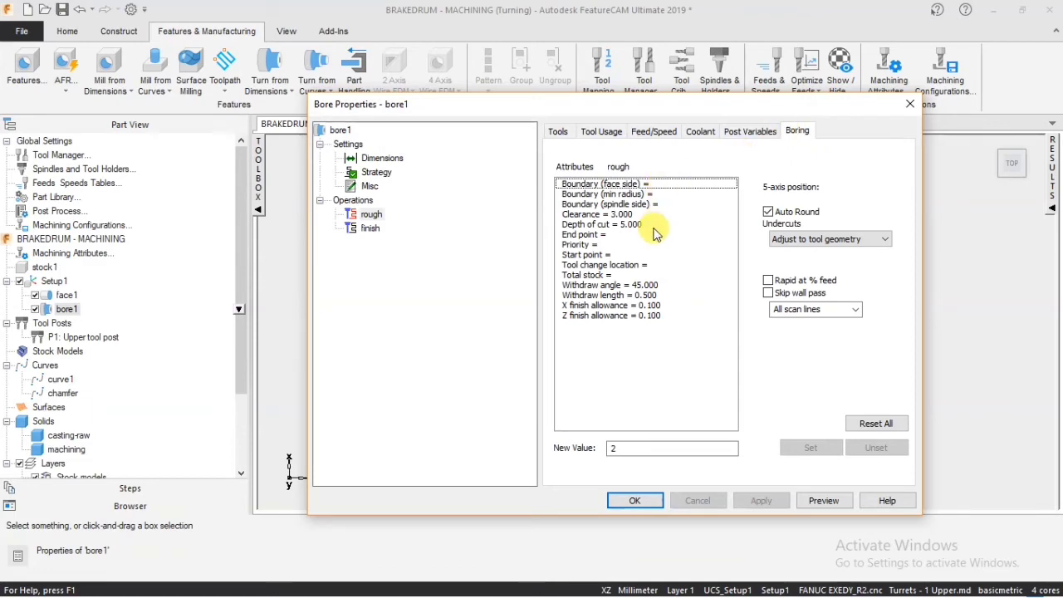
pyautogui.click(612, 224)
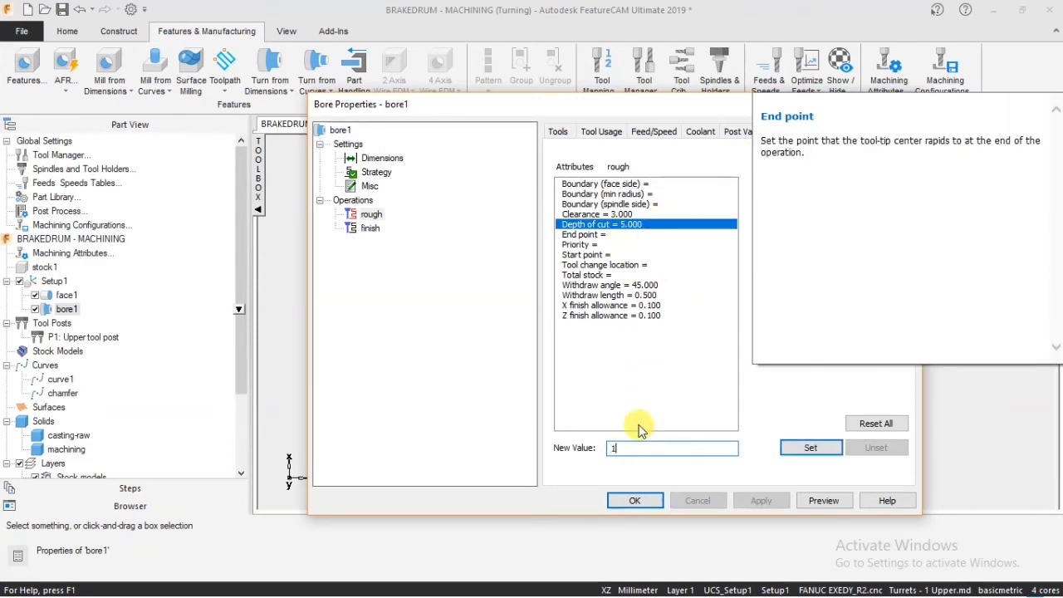
pyautogui.click(810, 448)
pyautogui.click(760, 500)
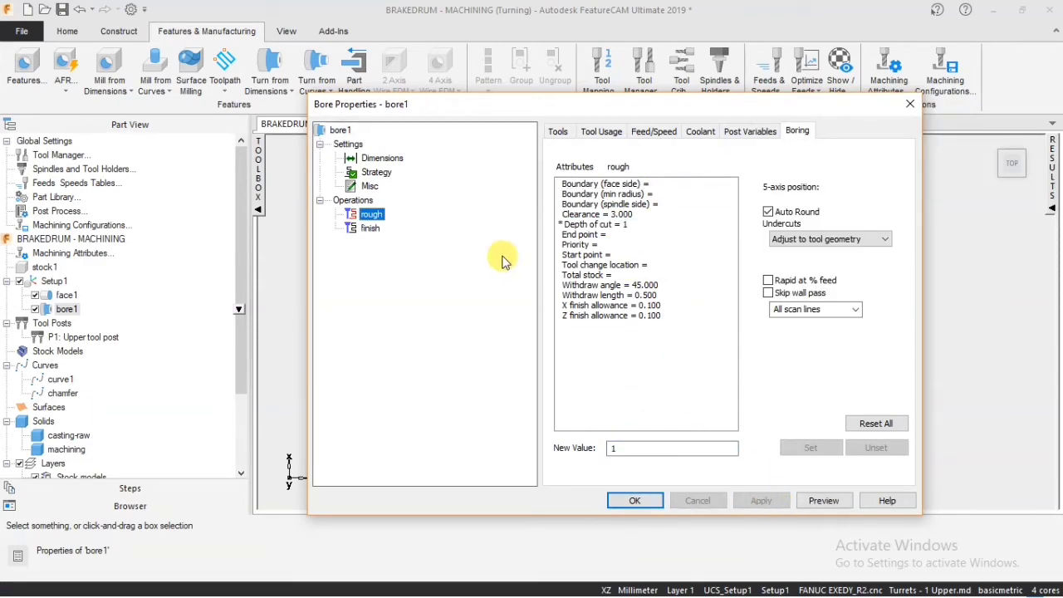
# Review the finish operation's tool, feed and speed, coolant, post variable and boring settings, then close the bore's properties.
pyautogui.click(376, 227)
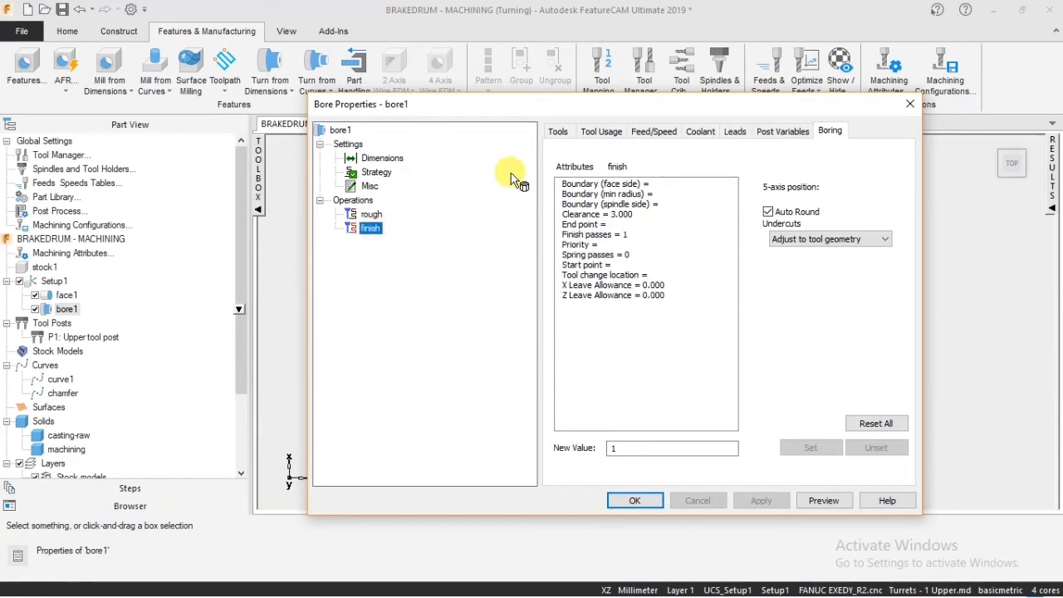
pyautogui.click(554, 133)
pyautogui.click(603, 132)
pyautogui.click(653, 131)
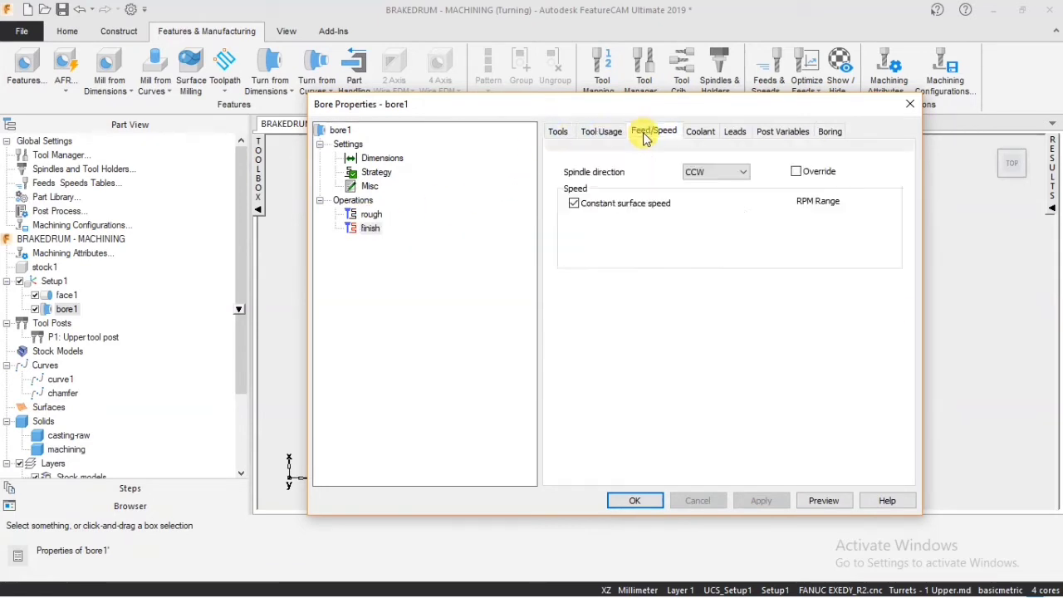
pyautogui.click(700, 132)
pyautogui.click(782, 131)
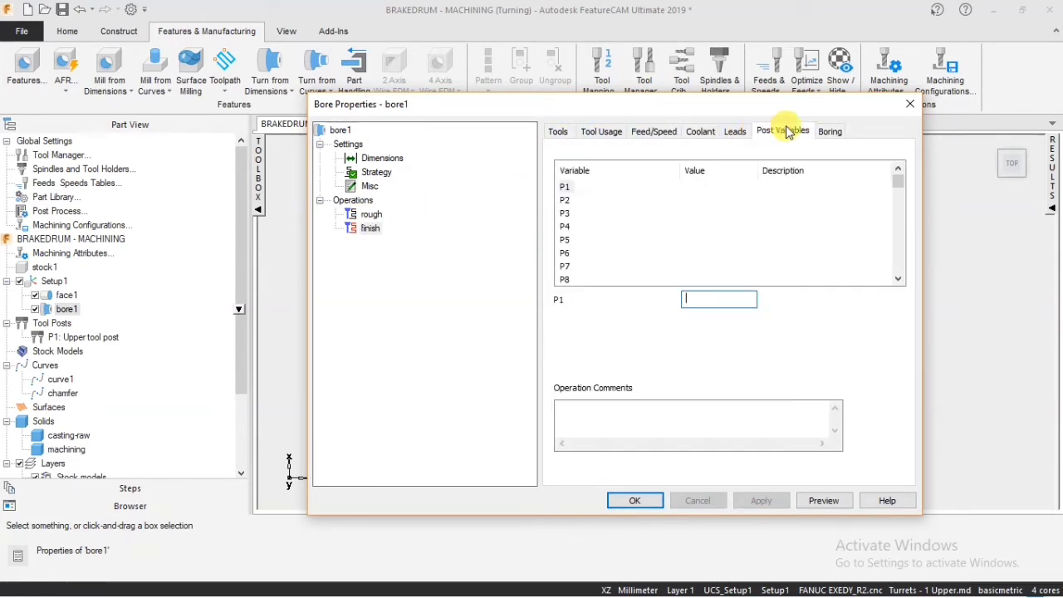
pyautogui.click(829, 131)
pyautogui.click(634, 500)
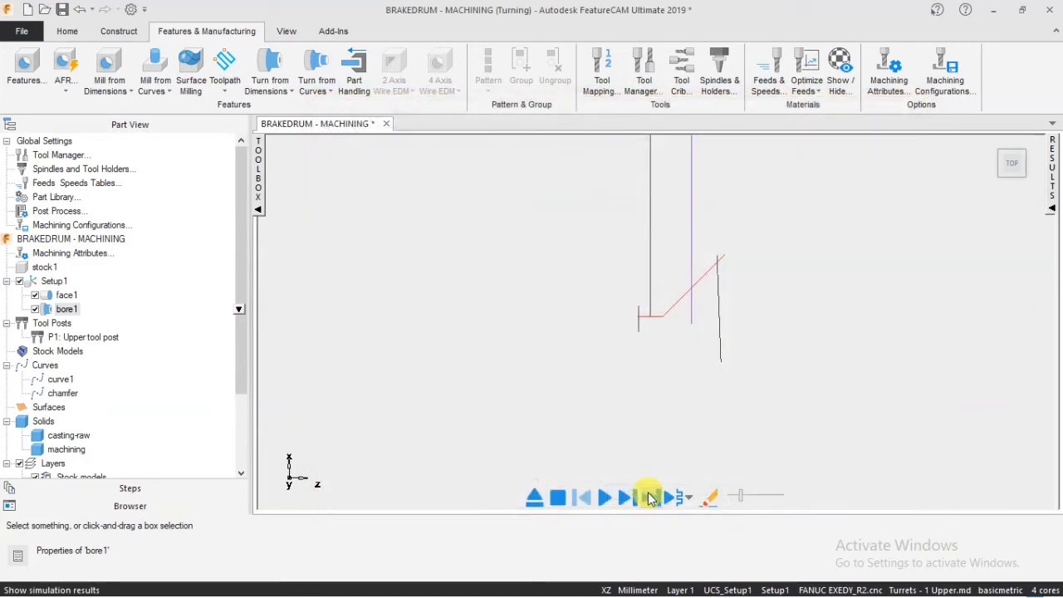
# Run the 3D simulation of the face and bore features and watch the boring tool cut the hub bore up close.
pyautogui.click(614, 497)
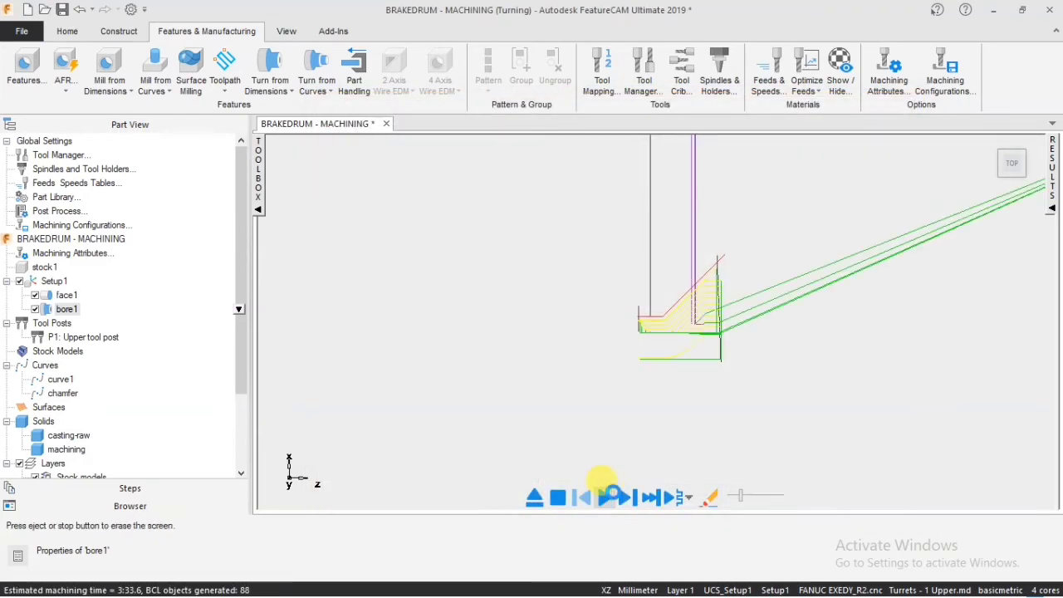
pyautogui.click(611, 496)
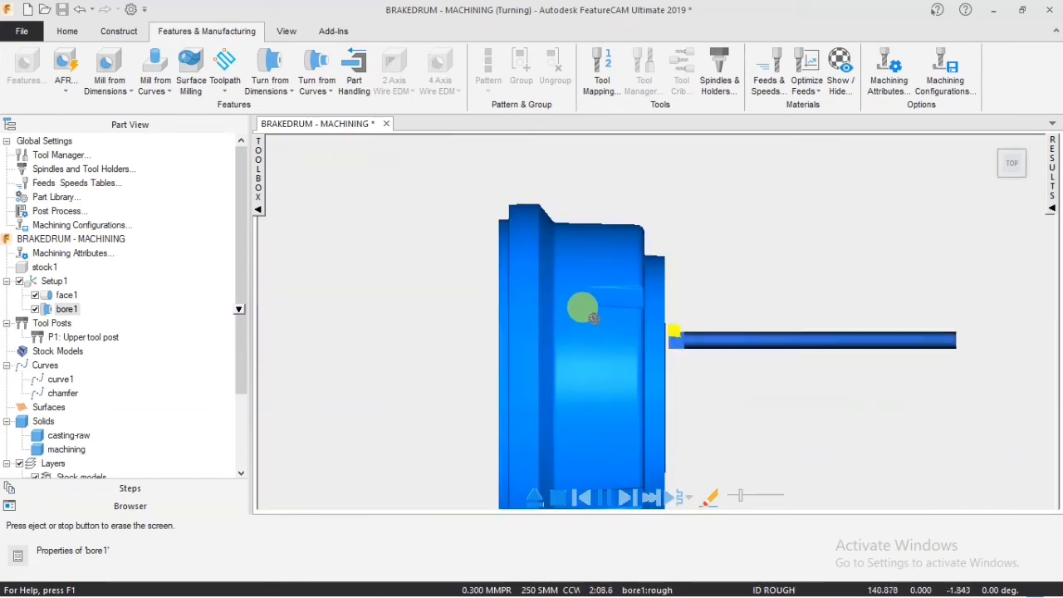
pyautogui.moveTo(582, 307); pyautogui.dragTo(452, 284, button='middle')
pyautogui.scroll(-2, 663, 312)
pyautogui.scroll(2, 663, 312)
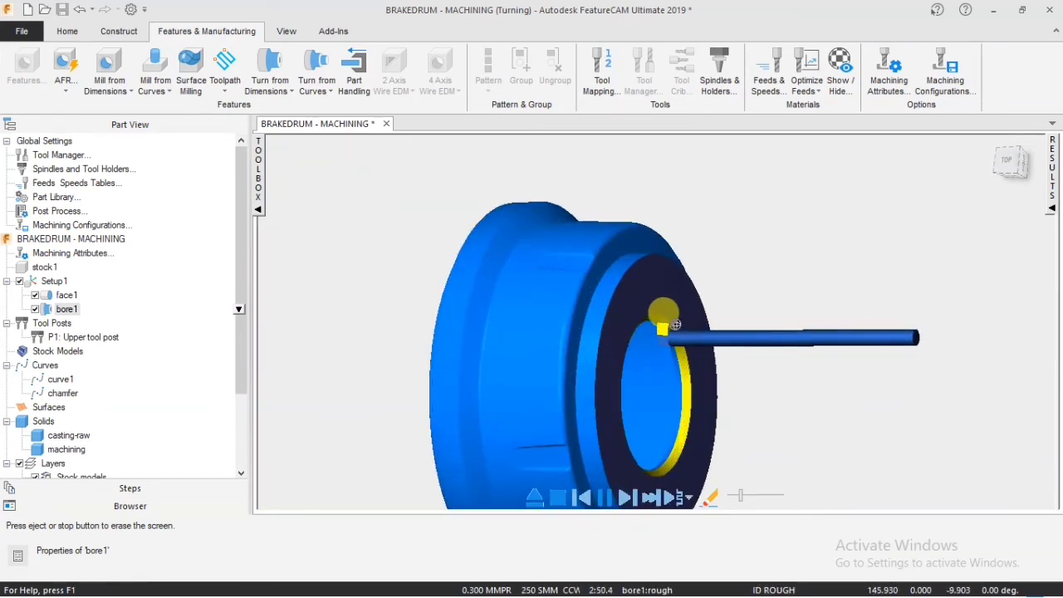
pyautogui.scroll(2, 674, 324)
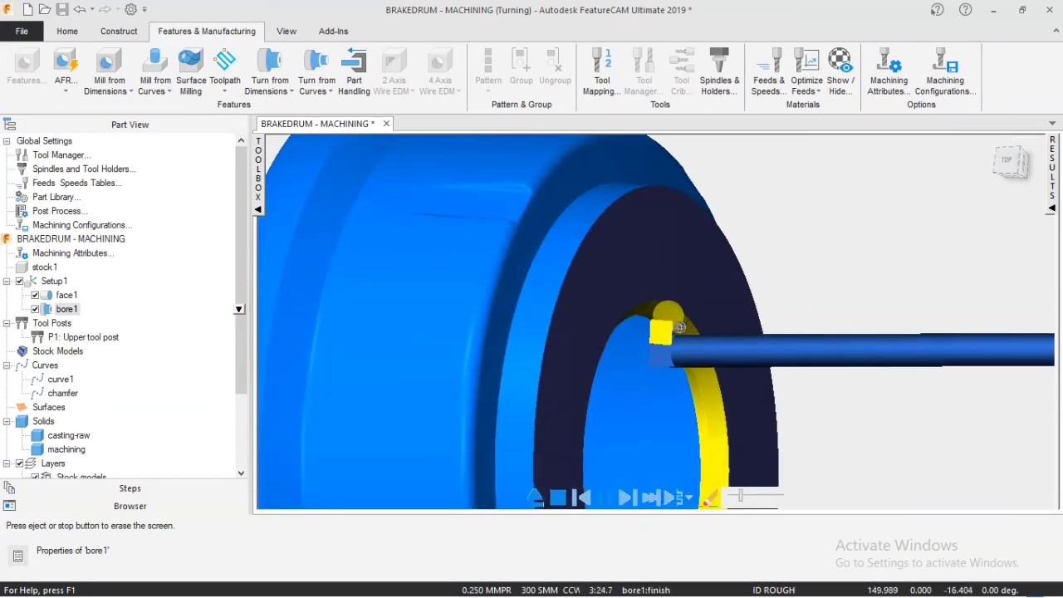
# Examine the simulated bore and chamfer from an angled front view, close up and with the whole drum in view.
pyautogui.moveTo(680, 327); pyautogui.dragTo(548, 192, button='middle')
pyautogui.scroll(2, 594, 283)
pyautogui.scroll(-3, 618, 320)
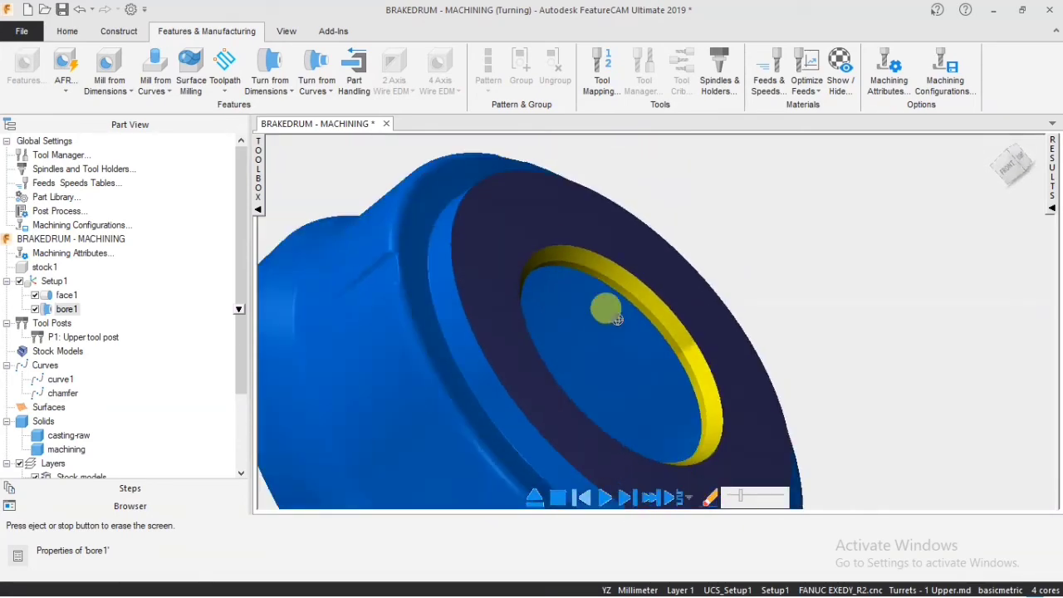
pyautogui.click(605, 498)
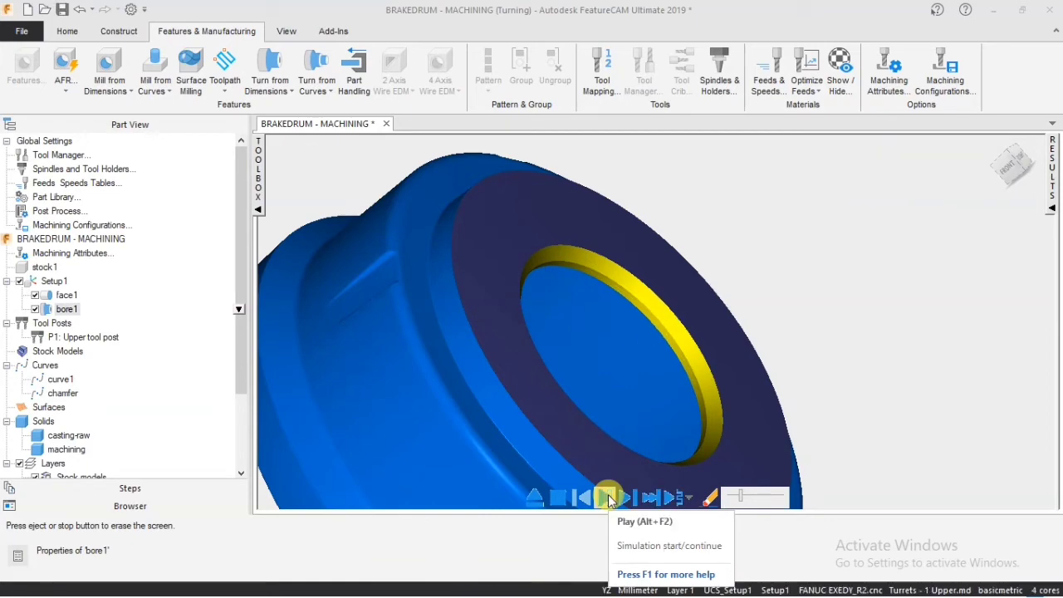
pyautogui.moveTo(614, 279)
pyautogui.mouseDown(button='middle')
pyautogui.moveTo(536, 334)
pyautogui.moveTo(516, 182)
pyautogui.moveTo(569, 351)
pyautogui.moveTo(559, 246)
pyautogui.moveTo(624, 221)
pyautogui.moveTo(629, 283)
pyautogui.mouseUp(button='middle')
pyautogui.scroll(2, 550, 238)
pyautogui.scroll(-5, 551, 237)
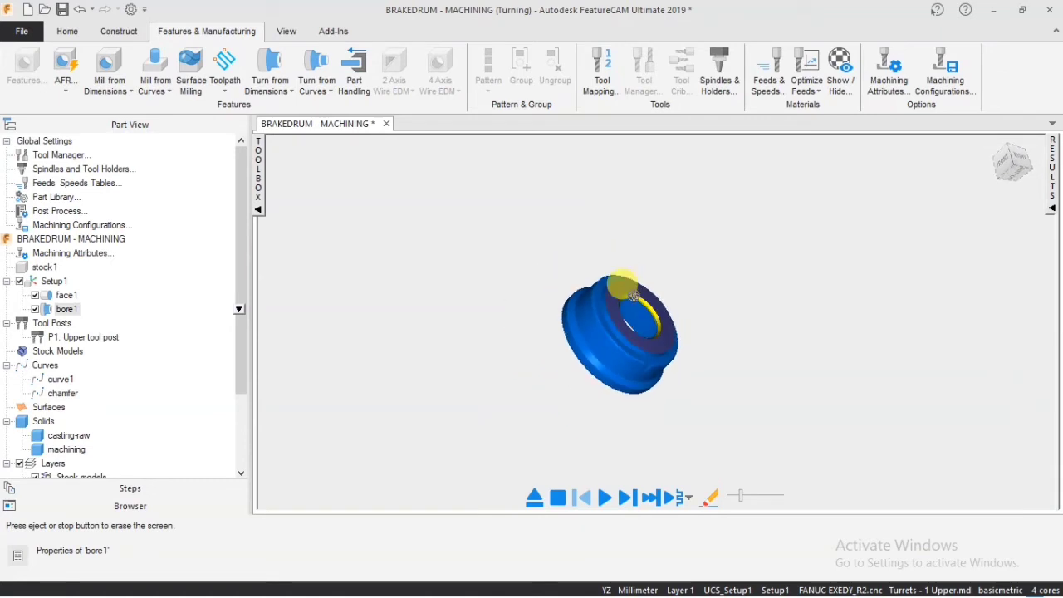
# End the 3D simulation and return to the drum's profile geometry in the top view.
pyautogui.scroll(4, 631, 280)
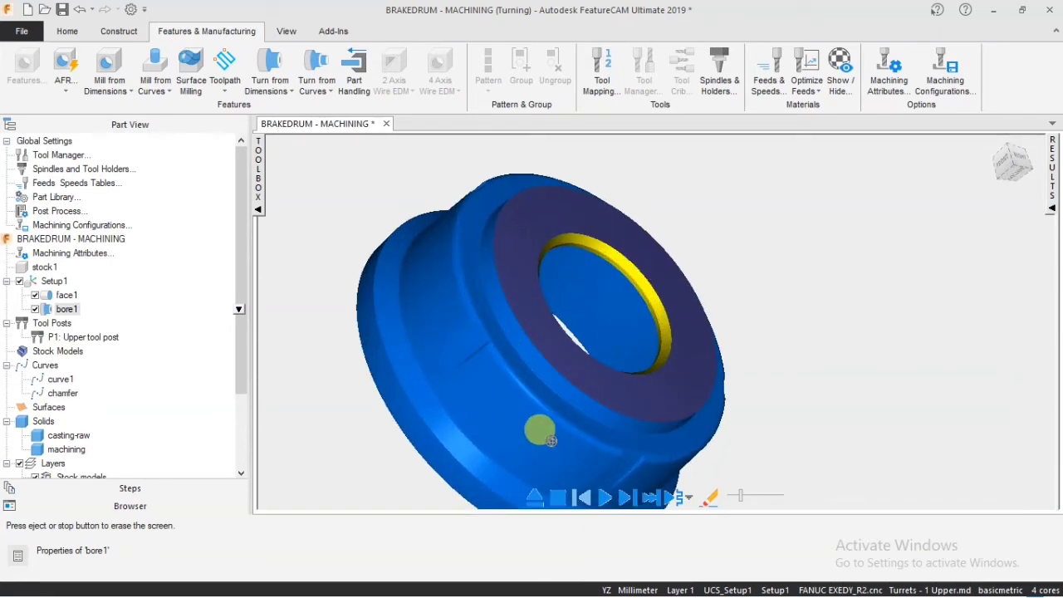
pyautogui.click(537, 498)
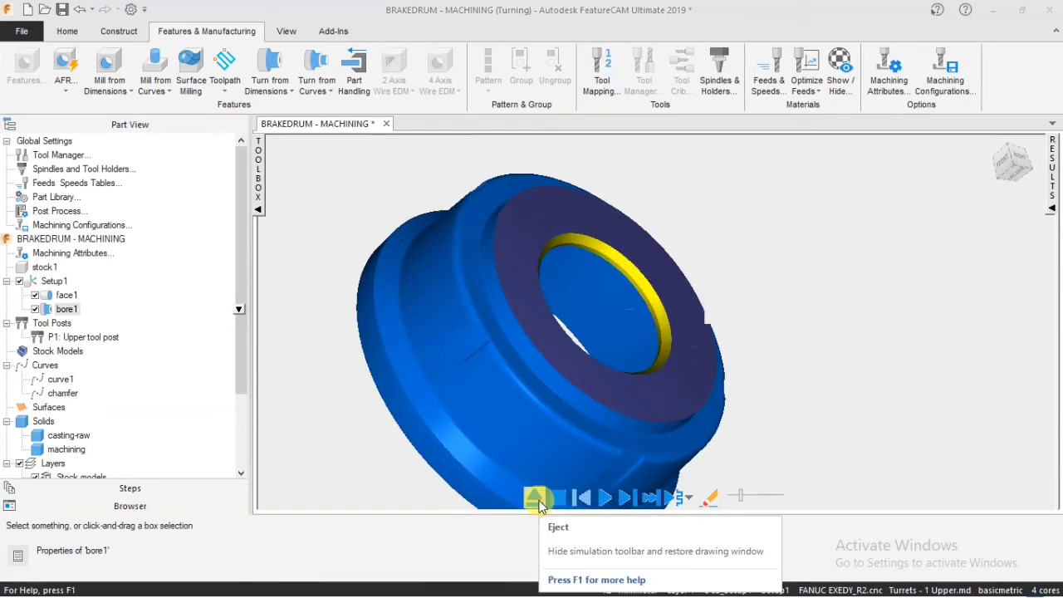
pyautogui.moveTo(633, 254)
pyautogui.mouseDown(button='middle')
pyautogui.moveTo(628, 317)
pyautogui.moveTo(603, 230)
pyautogui.mouseUp(button='middle')
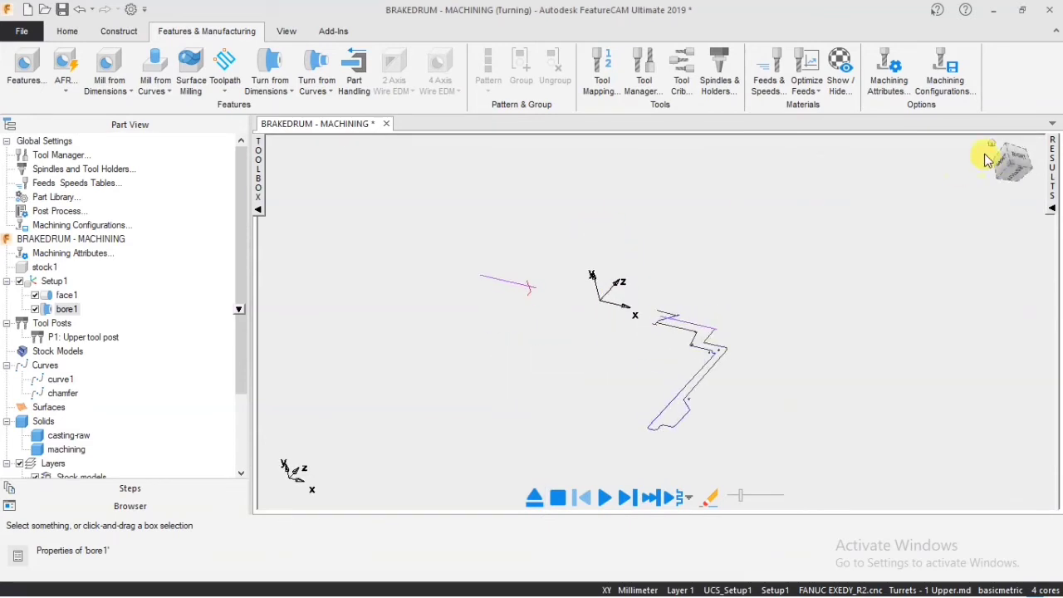
pyautogui.click(990, 149)
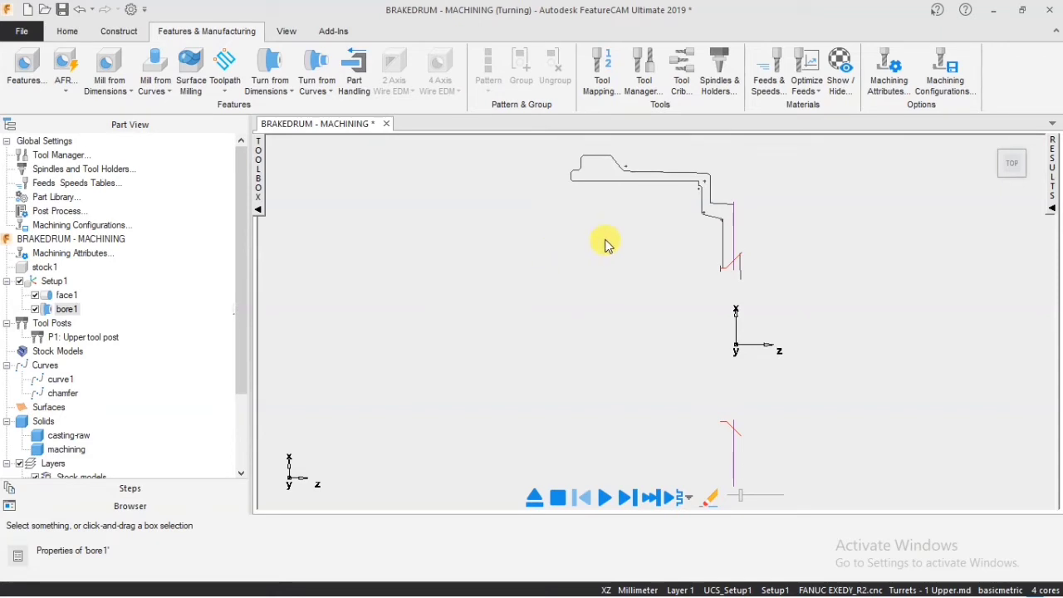
# Draw two steep lines, each about 13 mm long, on either side of the drum's outer flange and extend the flange's outer edge to both.
pyautogui.scroll(5, 613, 152)
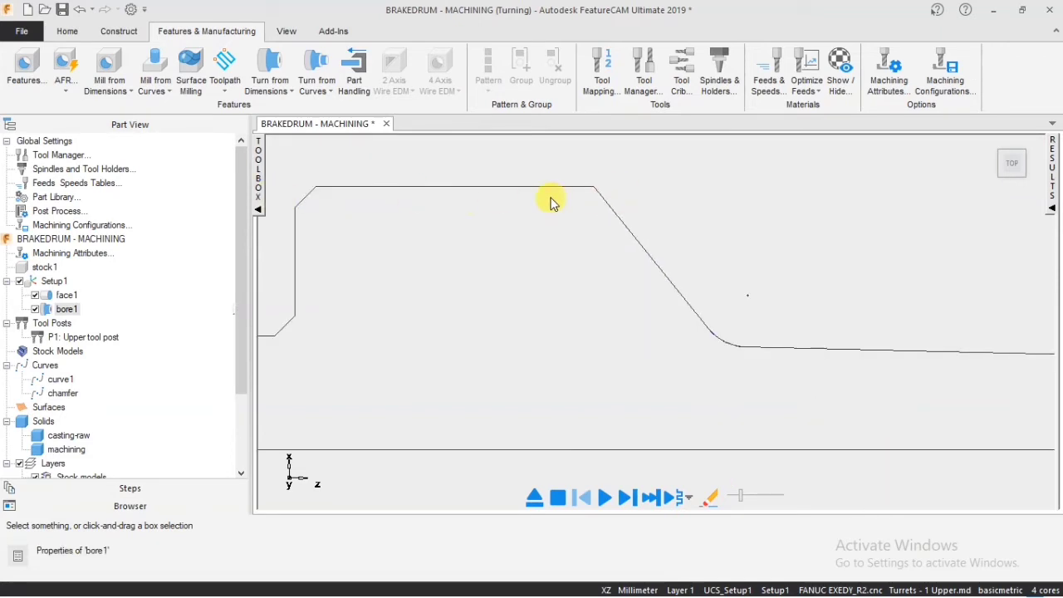
pyautogui.scroll(-4, 551, 199)
pyautogui.click(72, 31)
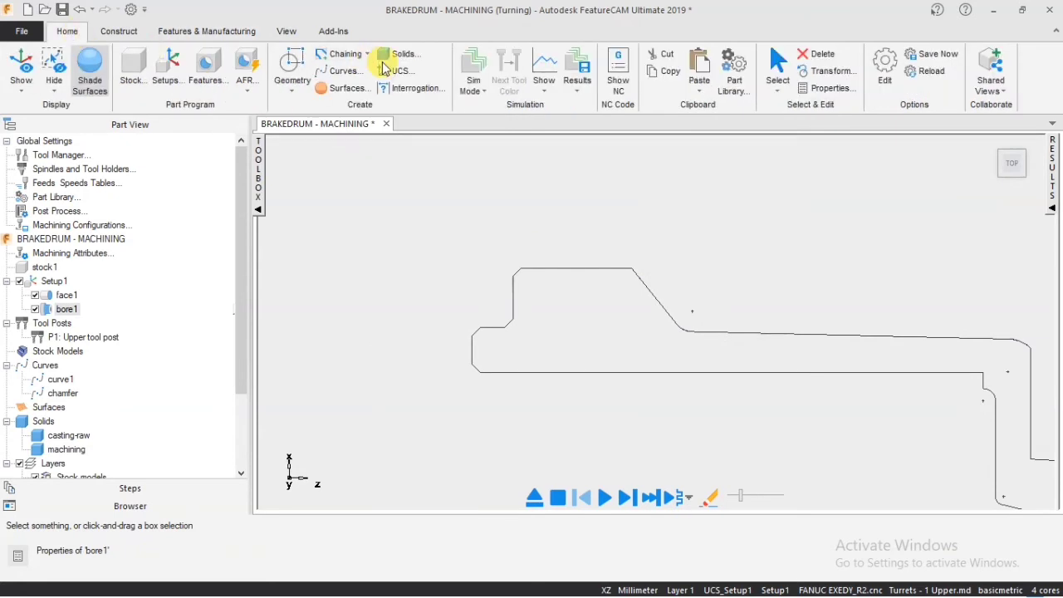
pyautogui.click(118, 33)
pyautogui.click(96, 59)
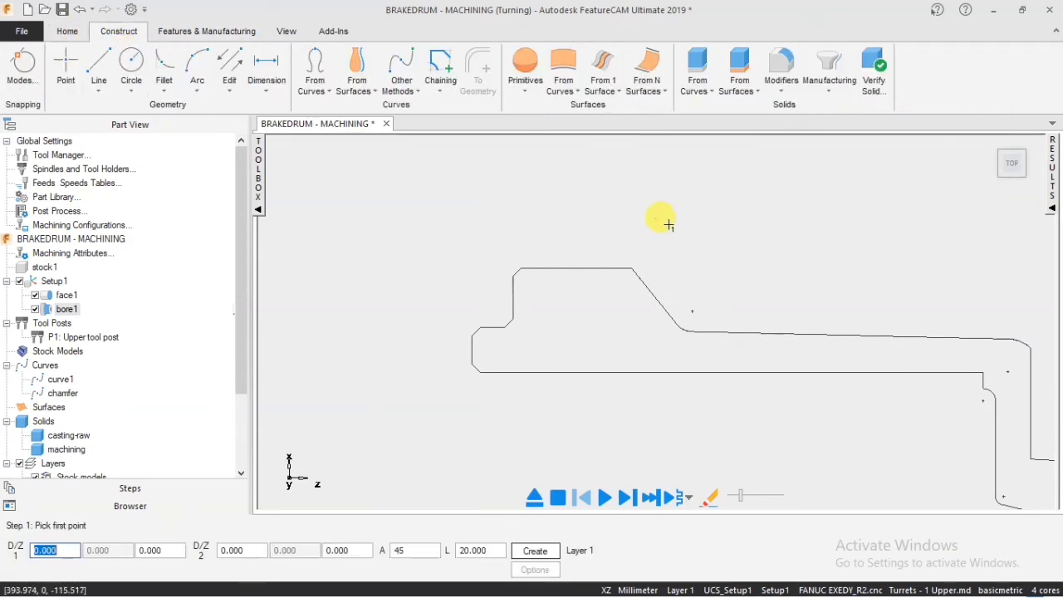
pyautogui.click(670, 252)
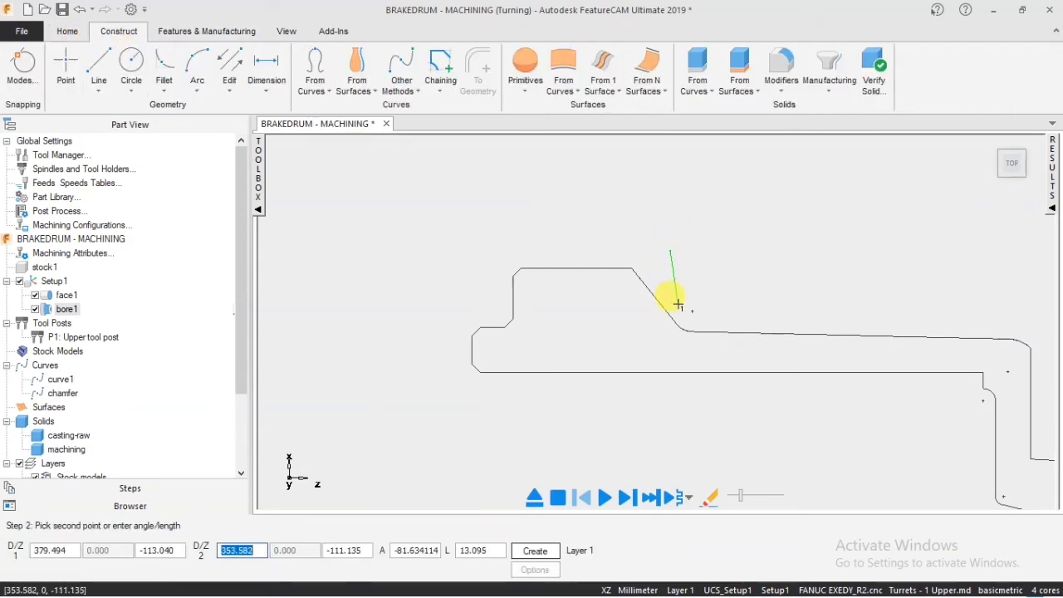
pyautogui.click(678, 304)
pyautogui.click(469, 255)
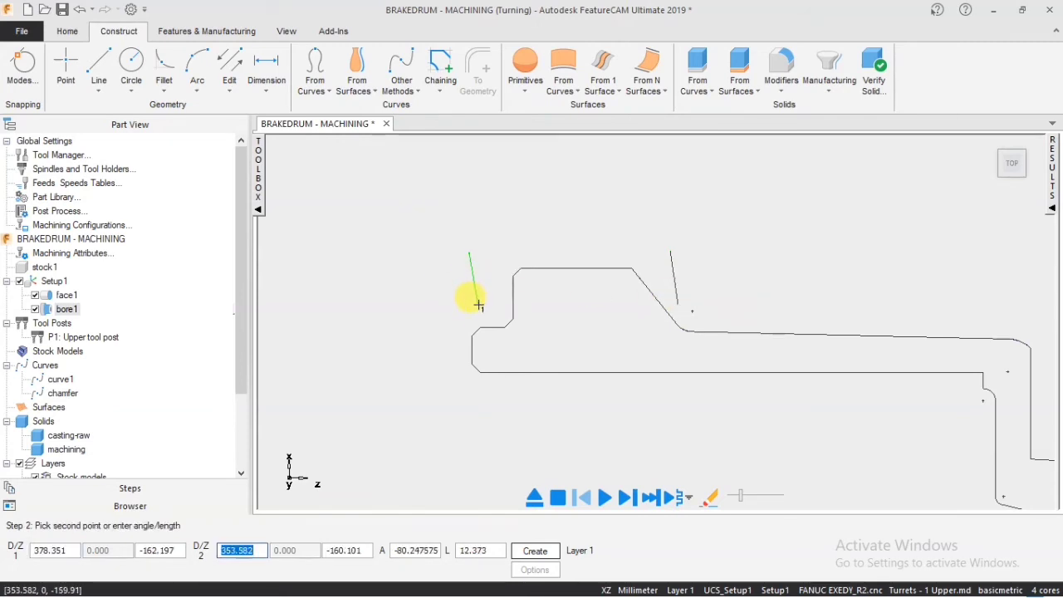
pyautogui.click(478, 311)
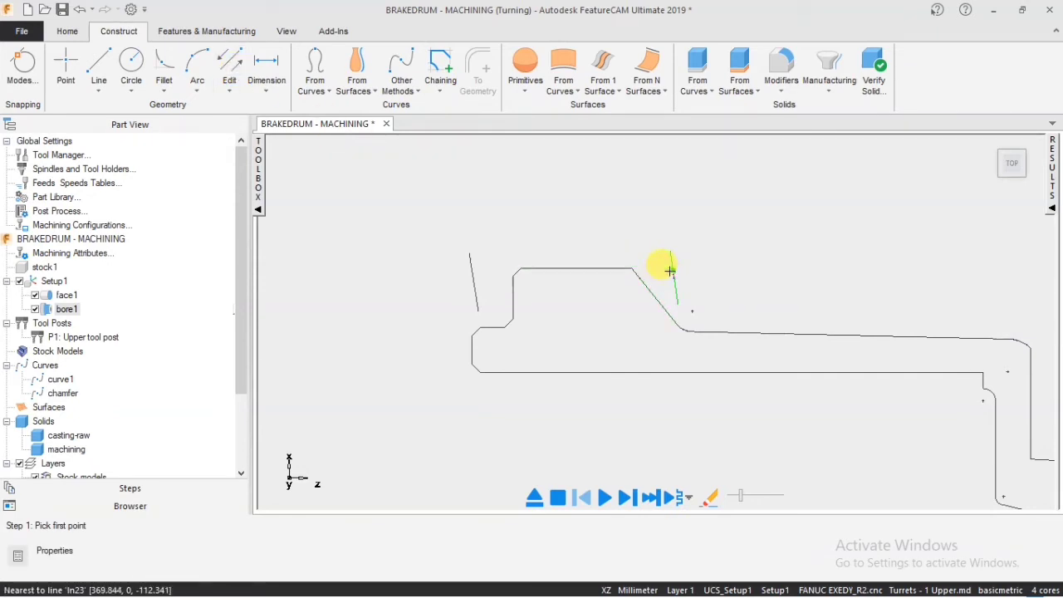
pyautogui.click(521, 268)
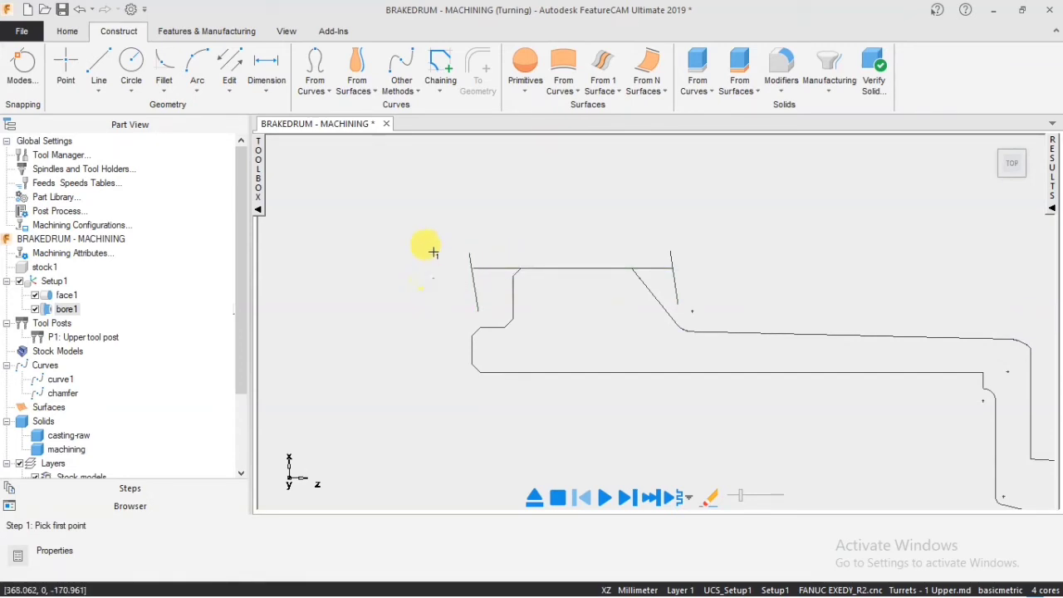
# Chain the extended outer edge of the flange into a curve named OUSIDE TURN 1.
pyautogui.click(444, 77)
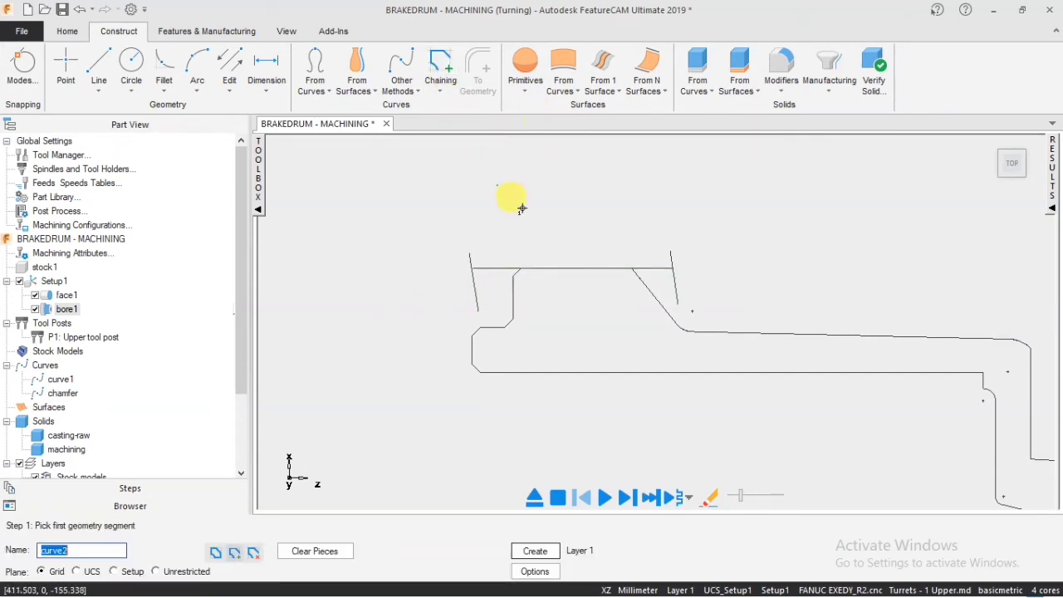
pyautogui.click(661, 267)
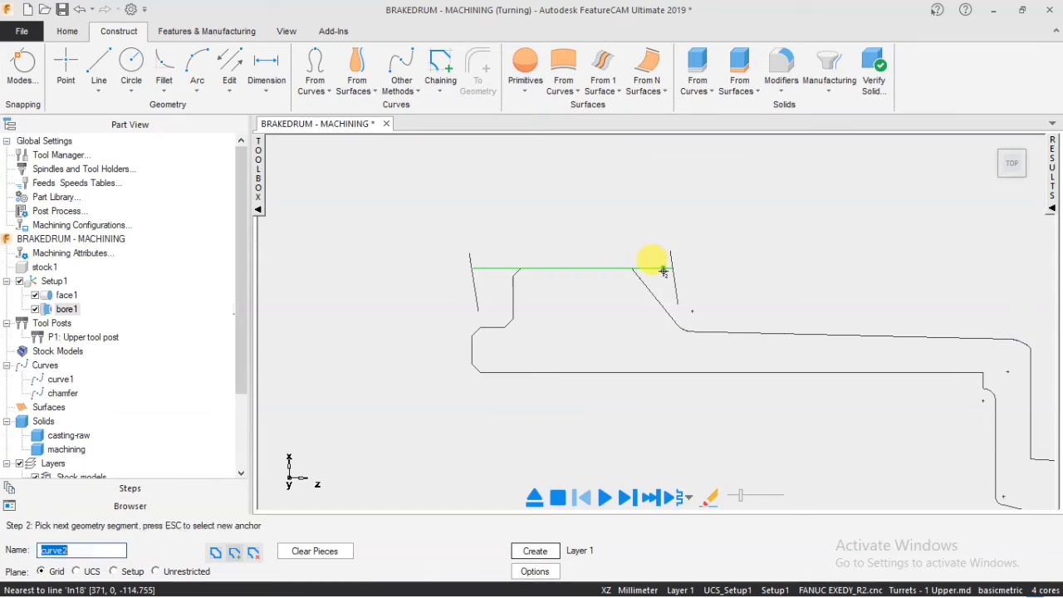
pyautogui.click(496, 268)
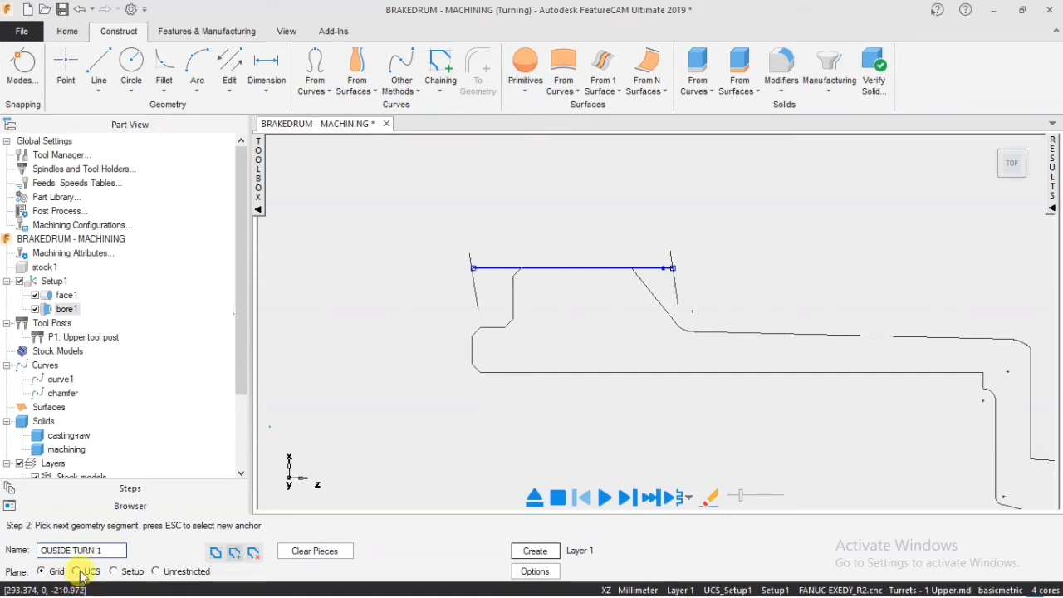
pyautogui.write('OUSIDE TURN 1')
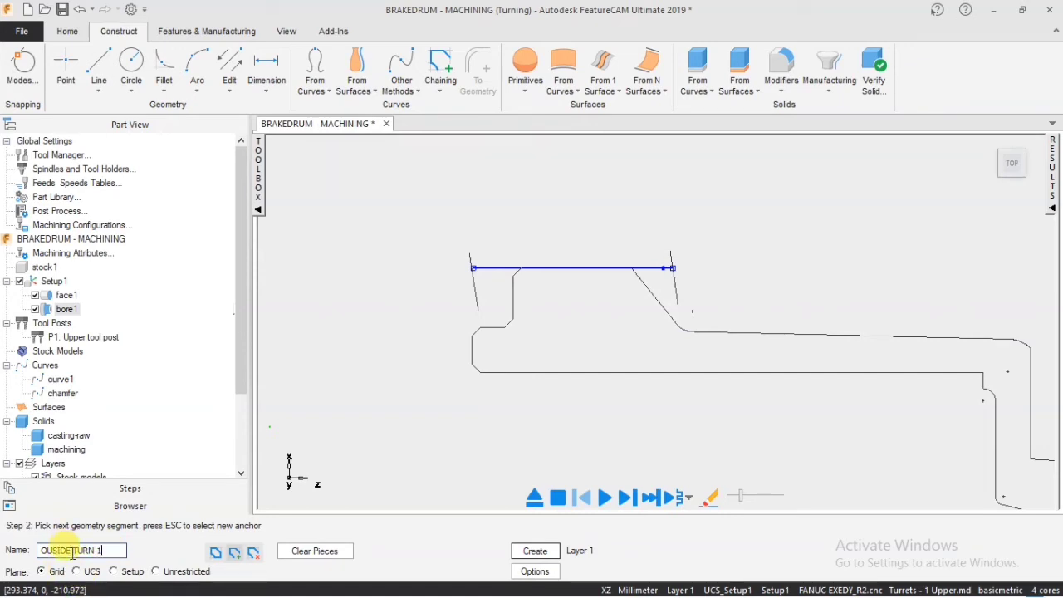
pyautogui.click(527, 551)
pyautogui.press('Escape')
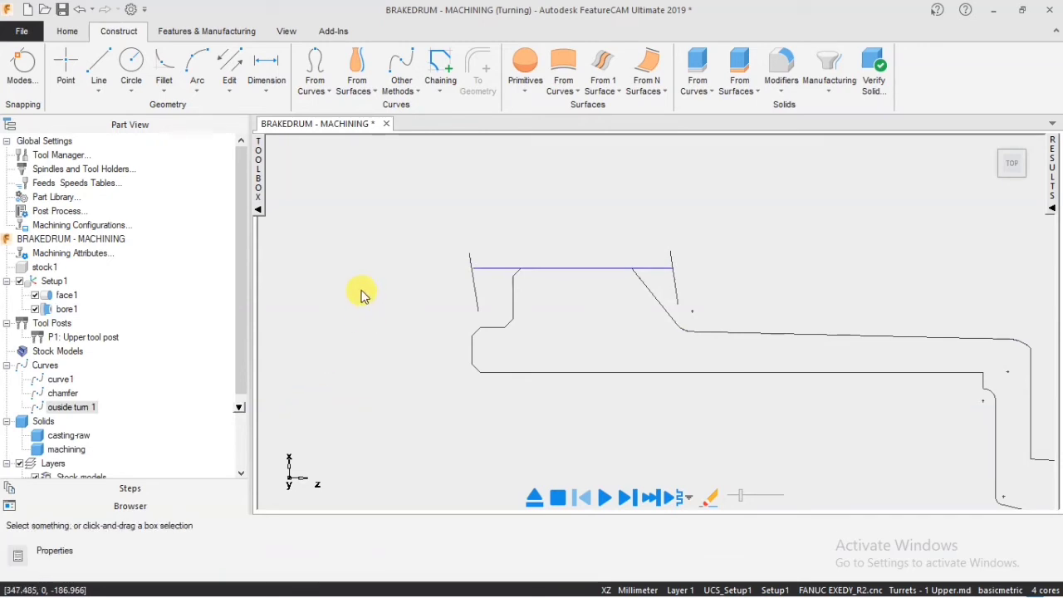
# Create a Turn feature from the ouside turn 1 curve, keeping the default rough and finish passes, tools and feeds.
pyautogui.click(175, 30)
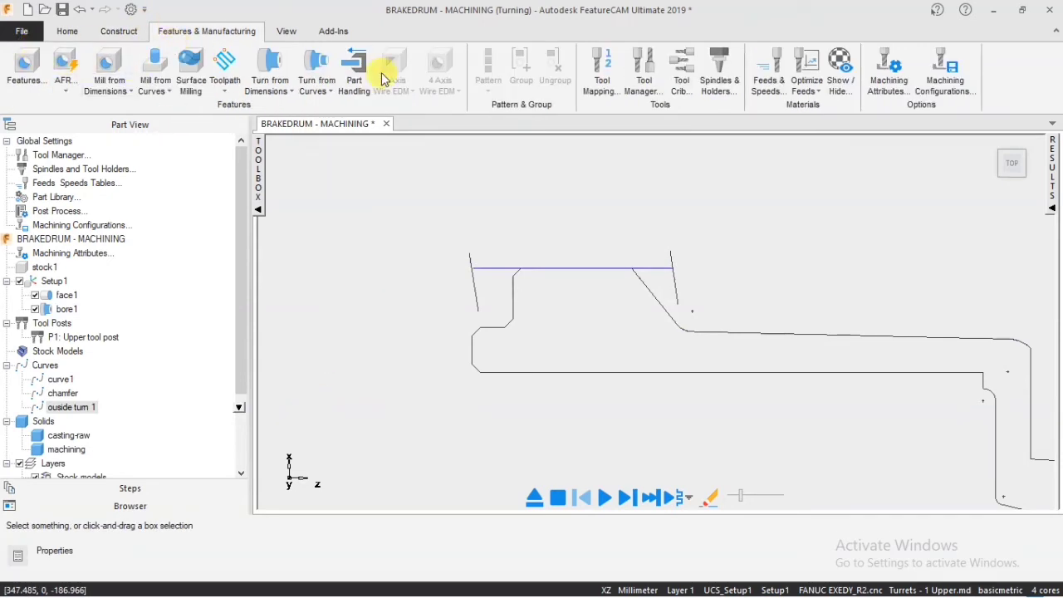
pyautogui.click(23, 68)
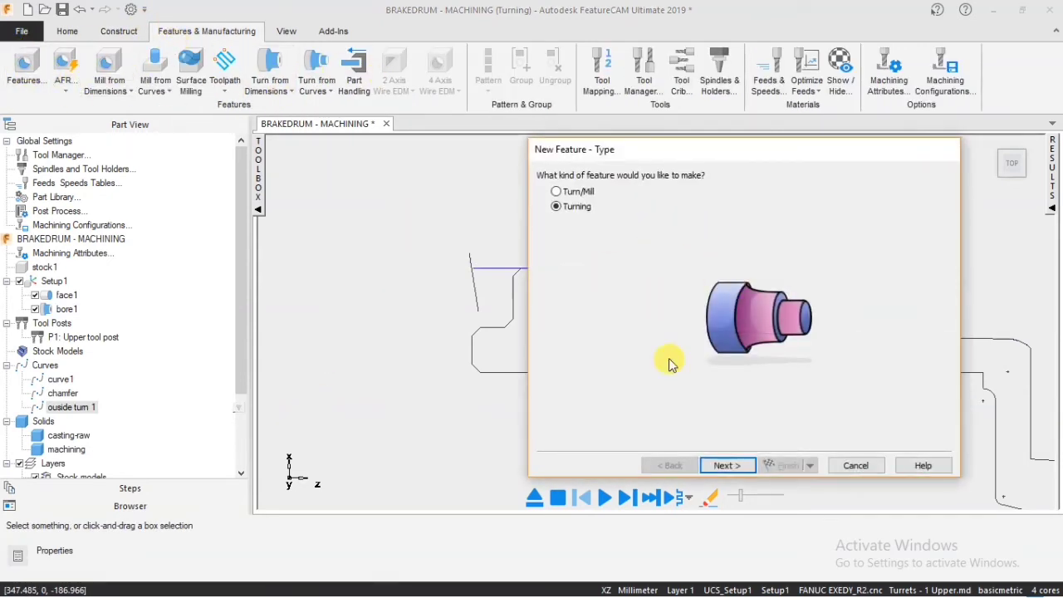
pyautogui.click(720, 465)
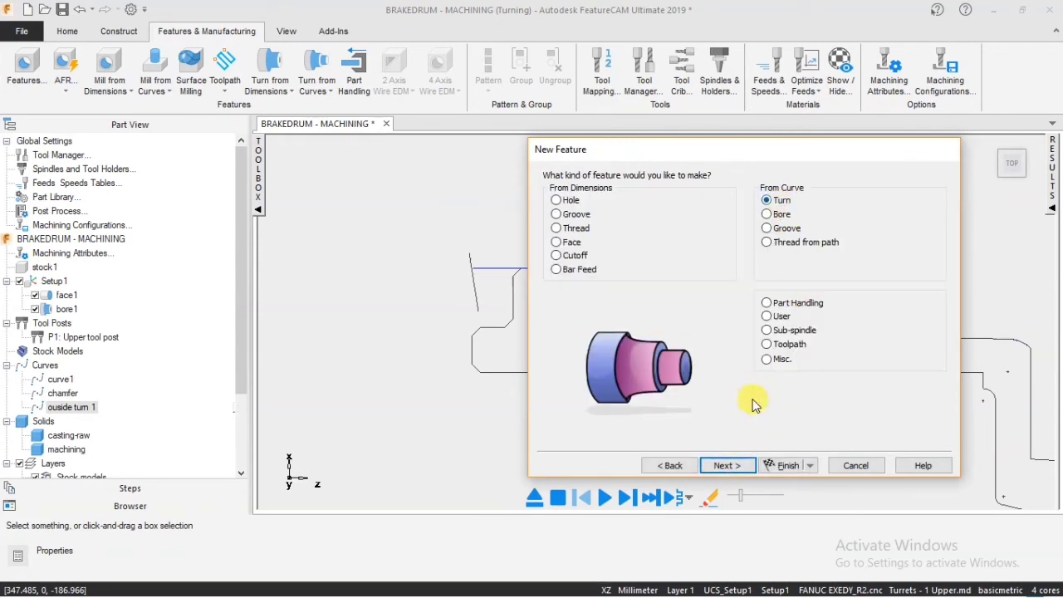
pyautogui.click(741, 465)
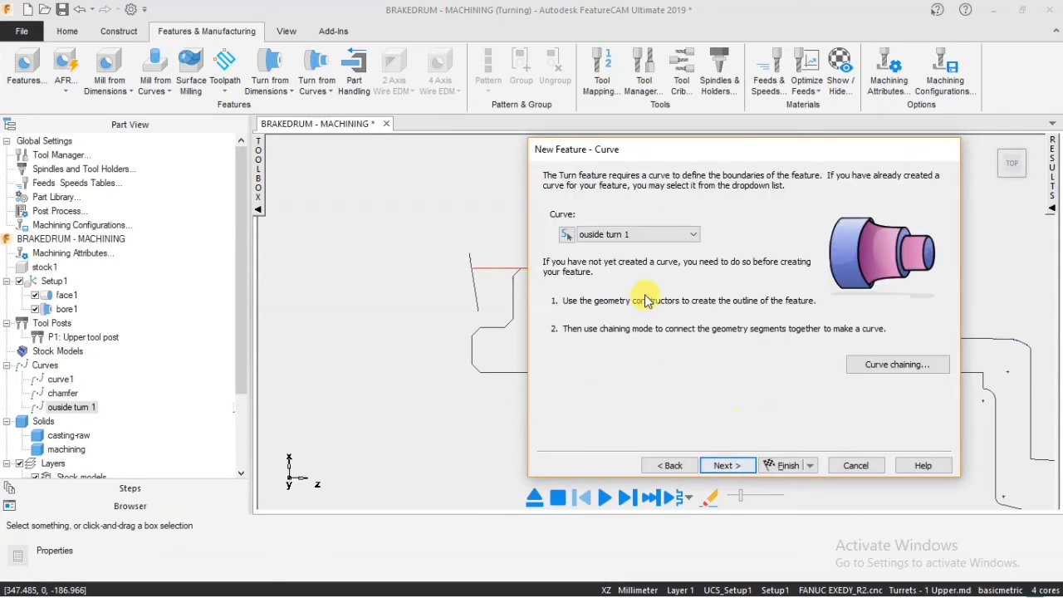
pyautogui.click(710, 471)
pyautogui.click(710, 471)
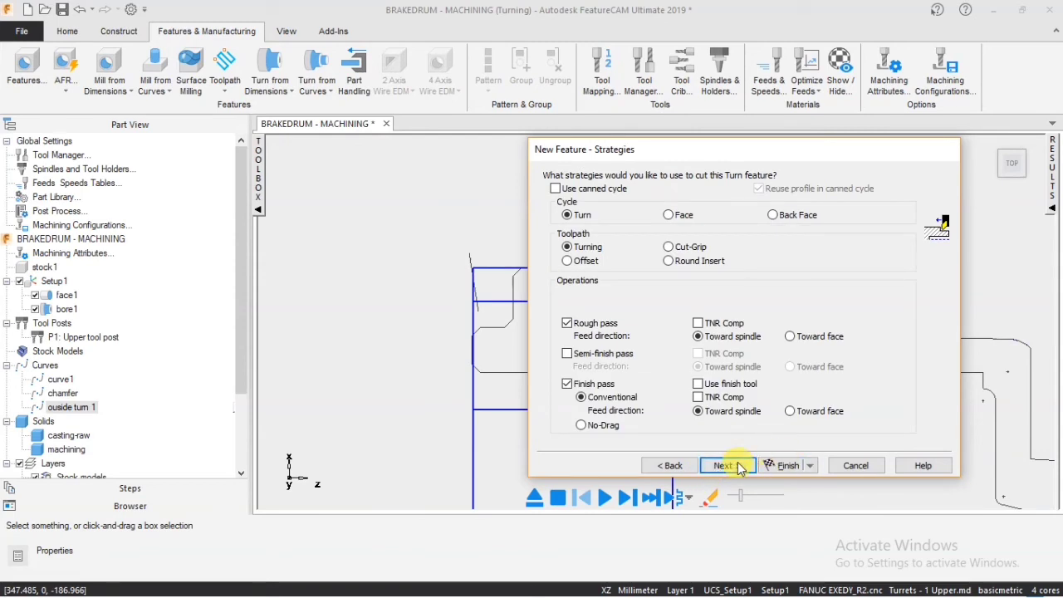
pyautogui.click(738, 467)
pyautogui.click(724, 466)
pyautogui.click(743, 466)
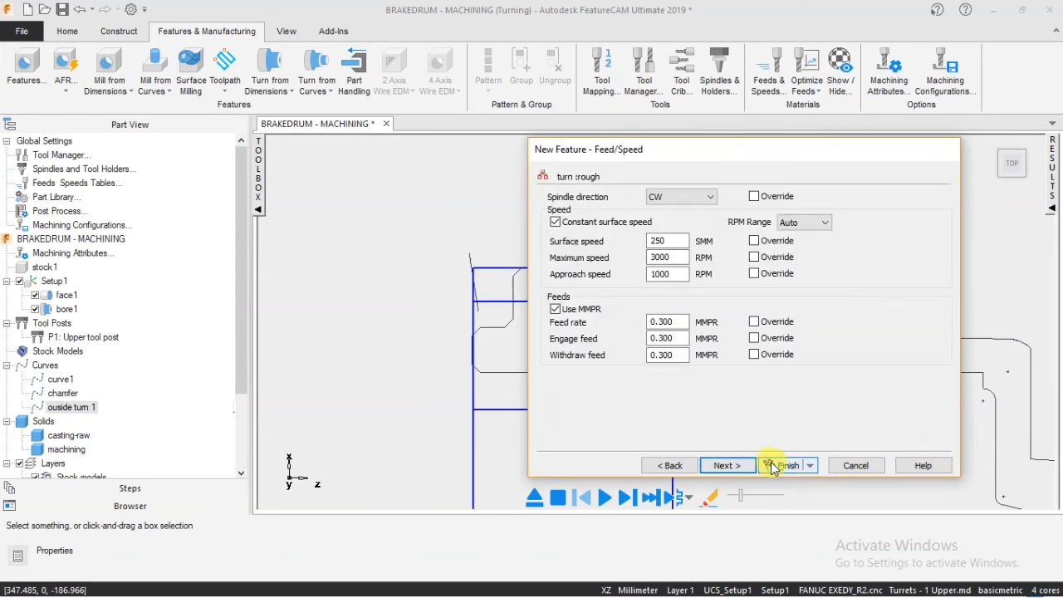
pyautogui.click(779, 466)
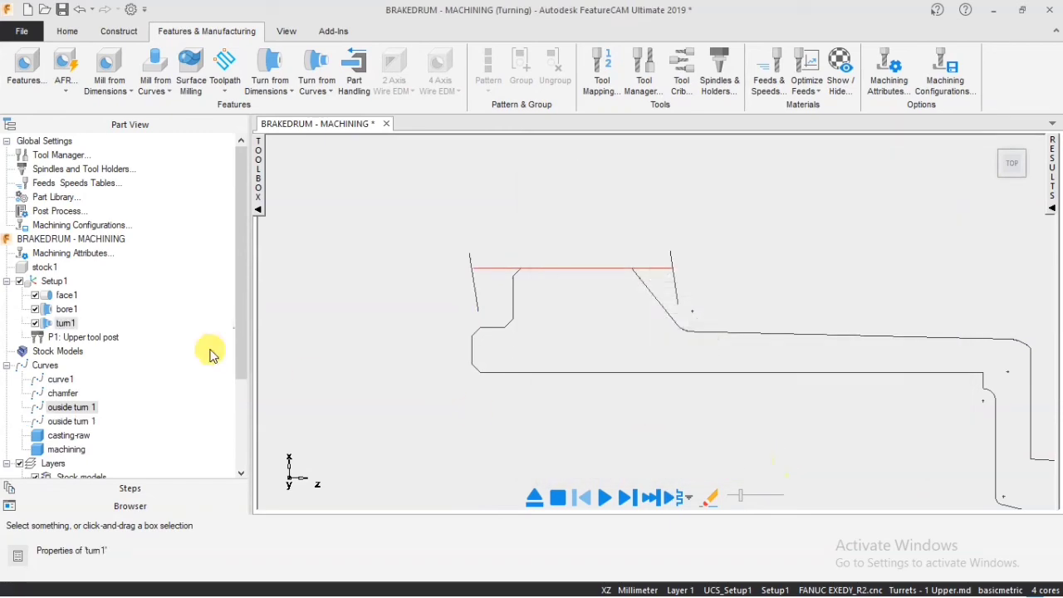
# In the turn1 feature's properties, assign the Rough OD FACE CNMG tool to the rough operation.
pyautogui.rightClick(65, 323)
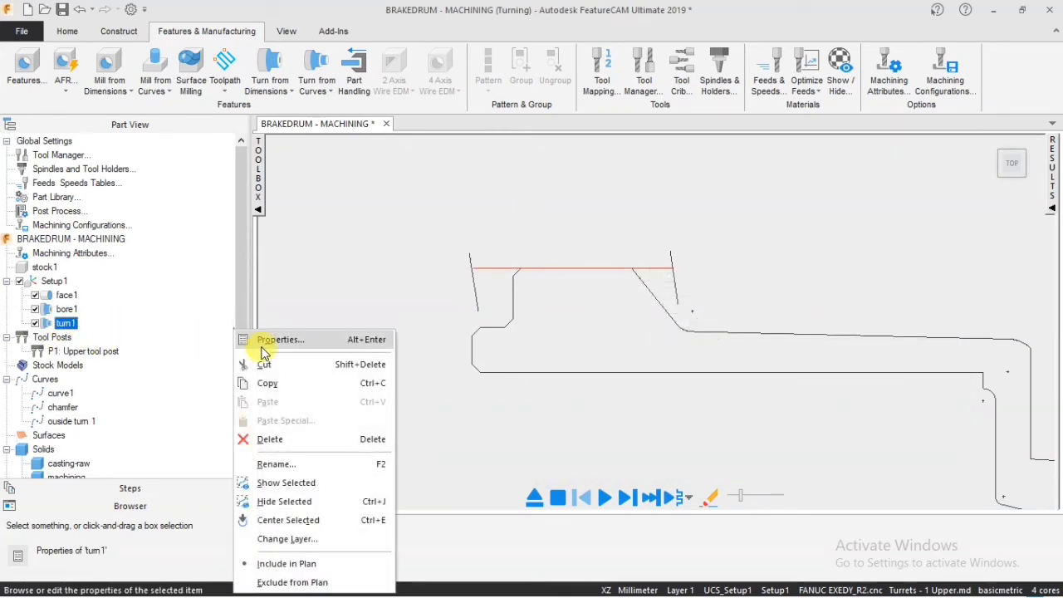
pyautogui.click(260, 337)
pyautogui.click(365, 220)
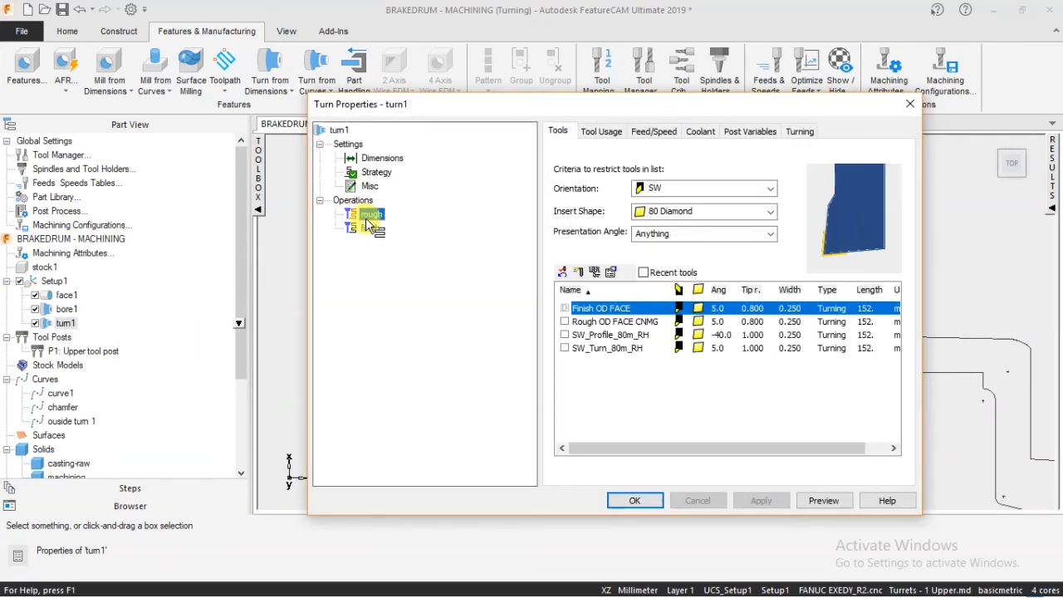
pyautogui.click(575, 322)
pyautogui.click(564, 321)
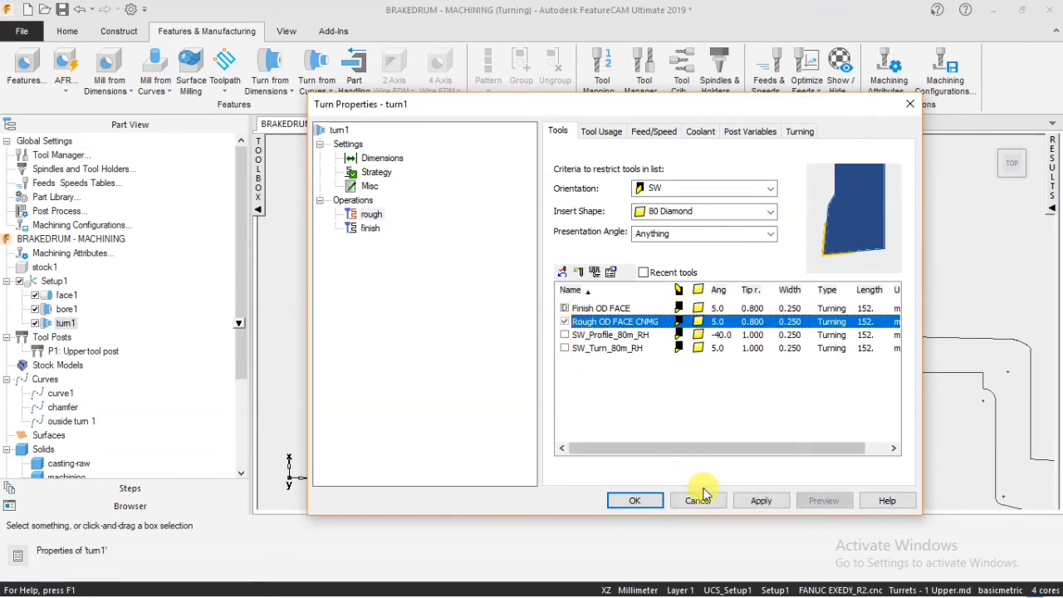
pyautogui.click(760, 500)
# Assign the Finish OD FACE tool to the finish operation, and review its tool usage, feed and speed, leads and turning attributes.
pyautogui.click(370, 228)
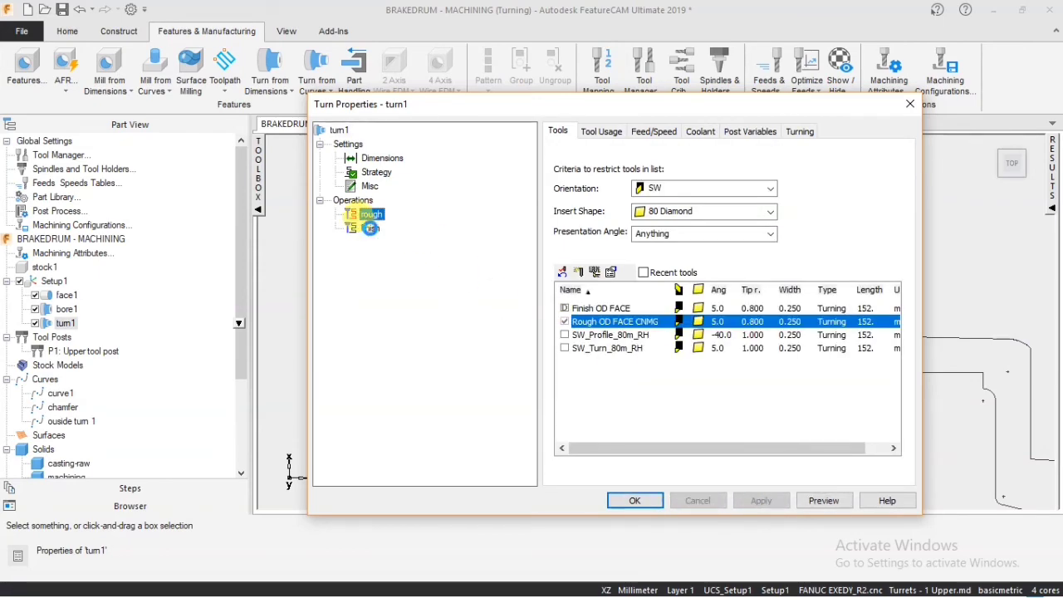
pyautogui.click(565, 307)
pyautogui.click(750, 499)
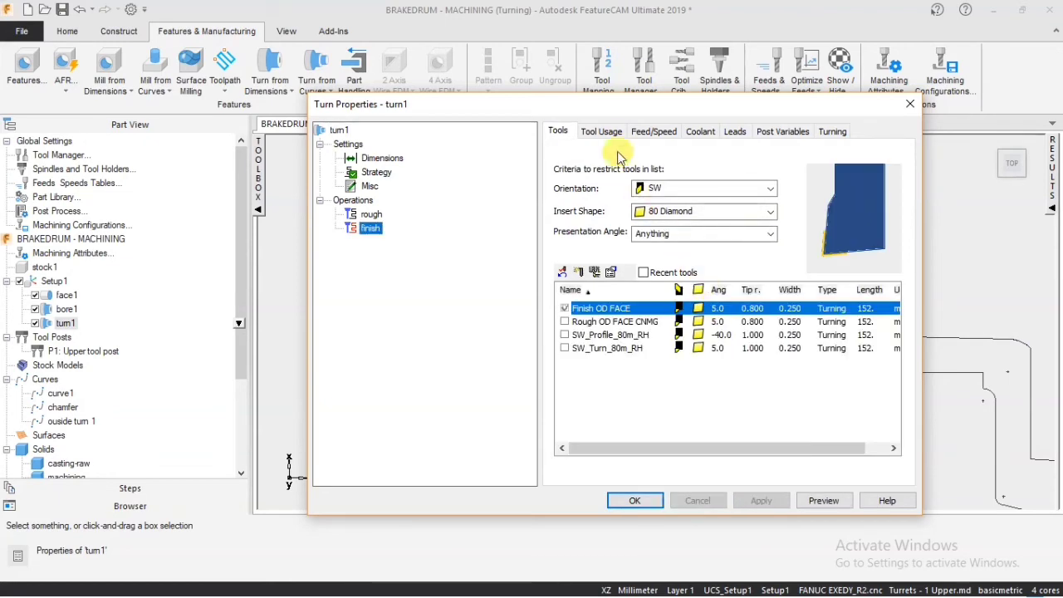
pyautogui.click(614, 133)
pyautogui.click(654, 131)
pyautogui.click(734, 131)
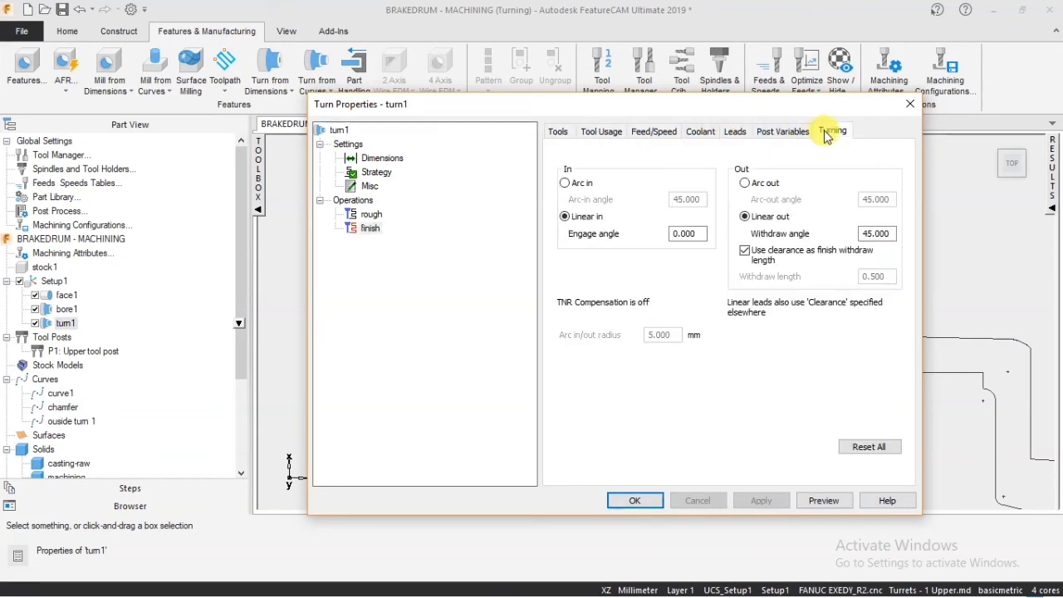
pyautogui.click(831, 131)
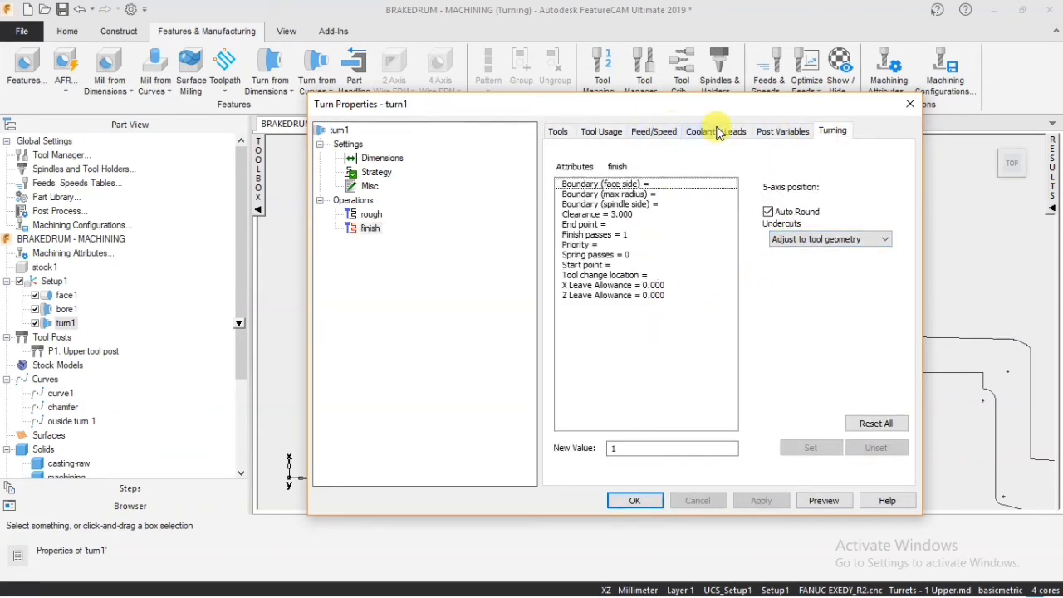
# Set the rough operation's depth of cut to 2 and accept the turn feature's properties.
pyautogui.click(370, 214)
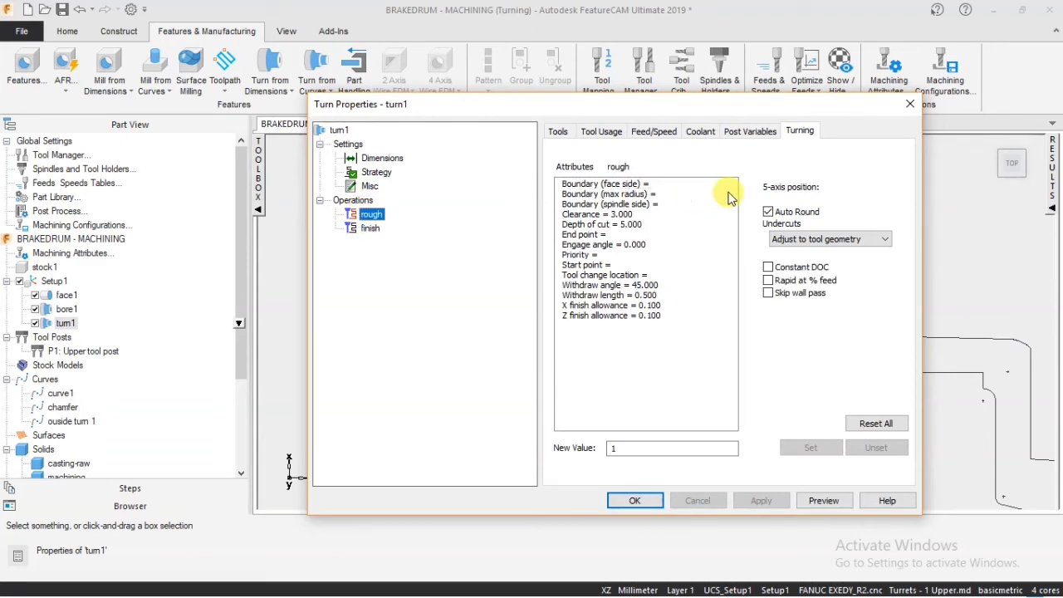
pyautogui.click(637, 225)
pyautogui.click(806, 447)
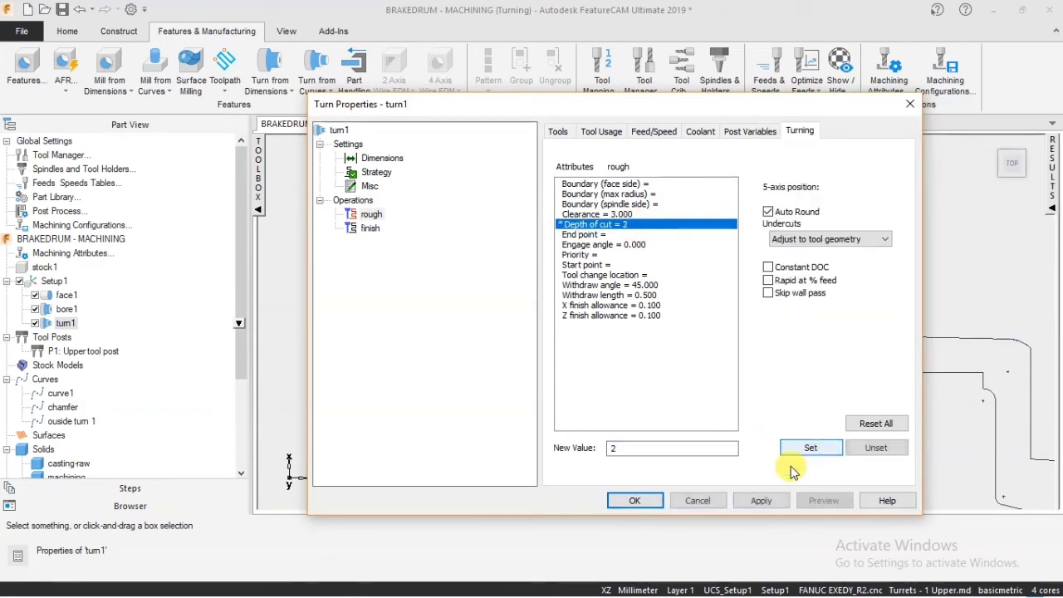
pyautogui.click(759, 501)
pyautogui.click(636, 501)
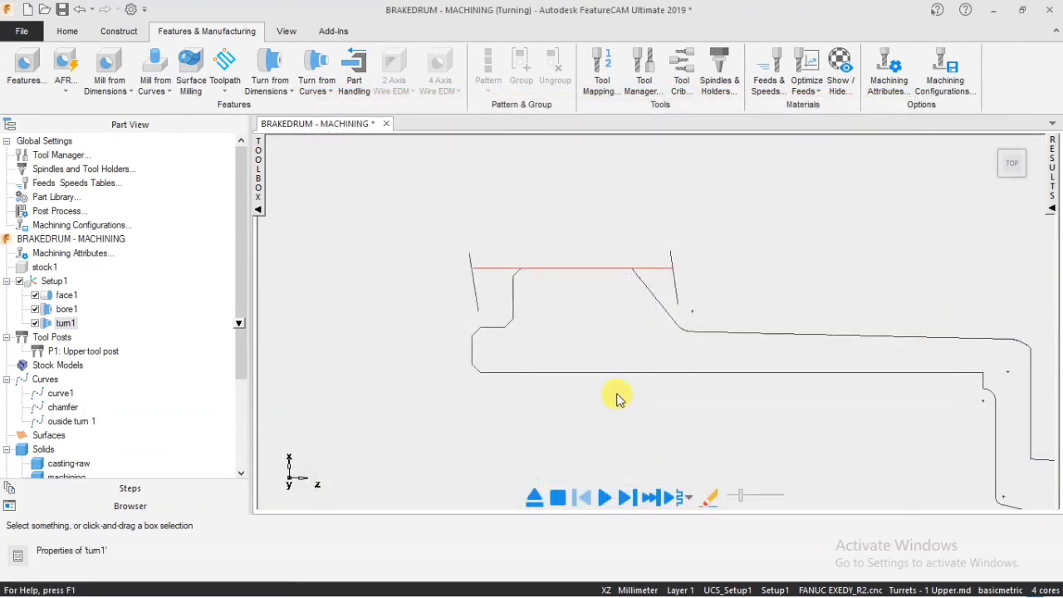
# Run the 3D simulation of the face, bore and turn features and inspect the turned outer flange.
pyautogui.click(604, 498)
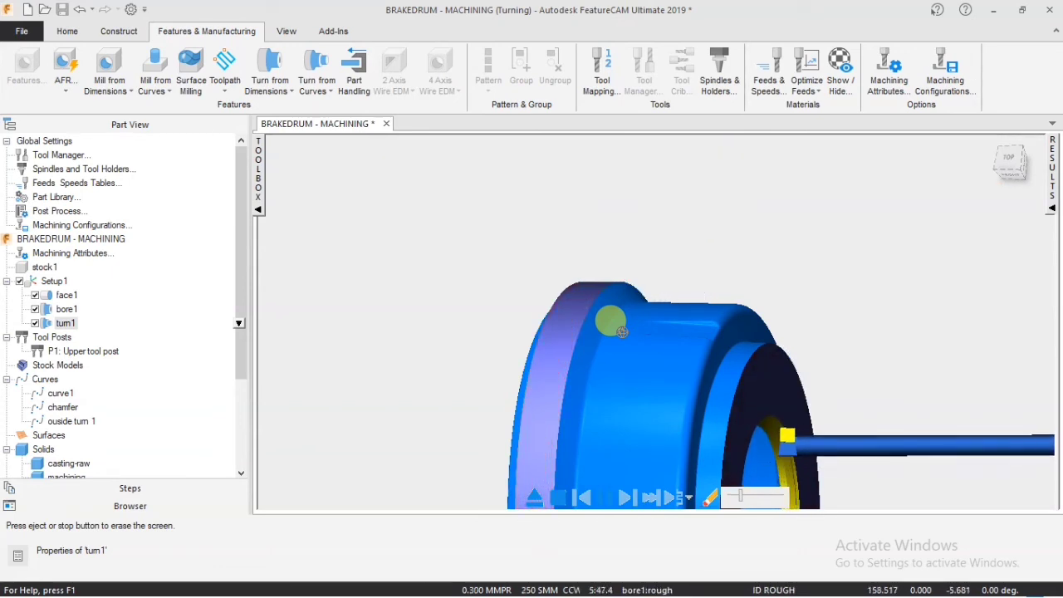
pyautogui.scroll(2, 714, 340)
pyautogui.scroll(-3, 719, 342)
pyautogui.scroll(1, 730, 353)
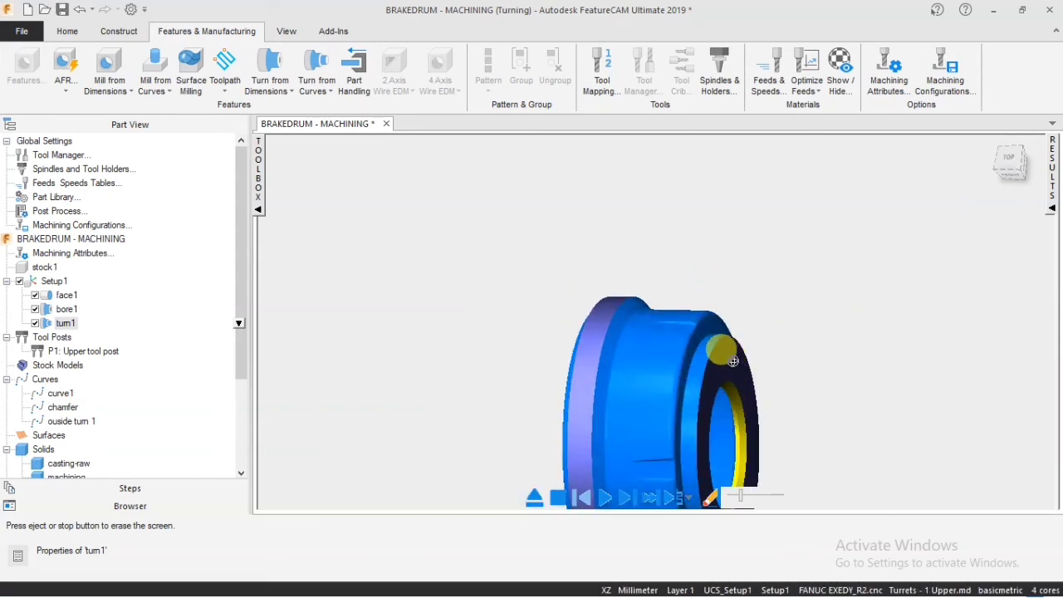
# Adjust the simulation speed, replay the 3D simulation of the turning operations, and inspect the machined drum from several angles.
pyautogui.moveTo(683, 351); pyautogui.dragTo(658, 342, button='middle')
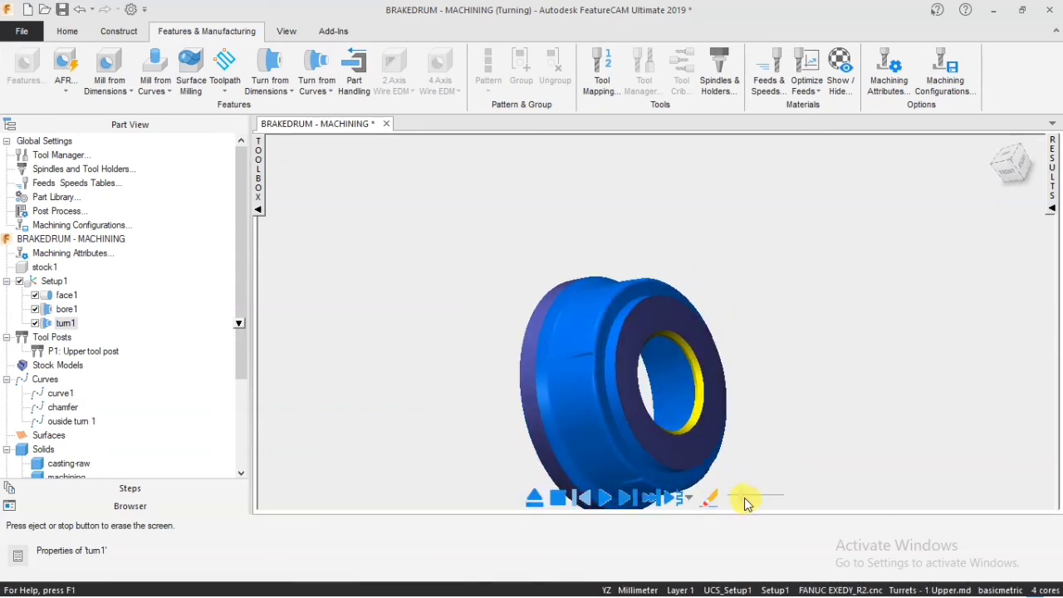
pyautogui.moveTo(742, 498); pyautogui.dragTo(761, 499)
pyautogui.click(661, 498)
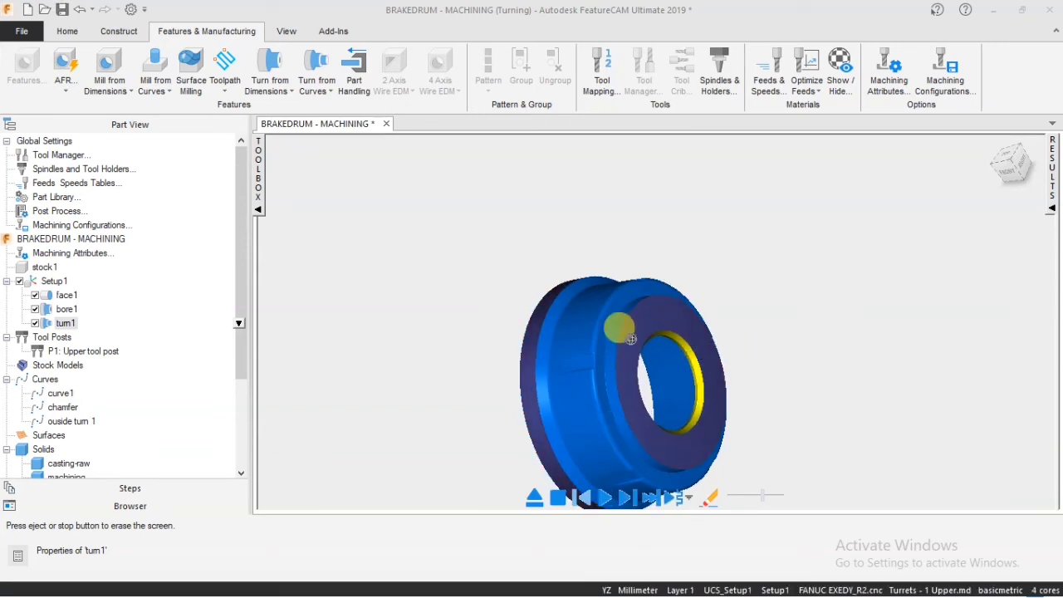
pyautogui.moveTo(631, 339); pyautogui.dragTo(652, 283, button='middle')
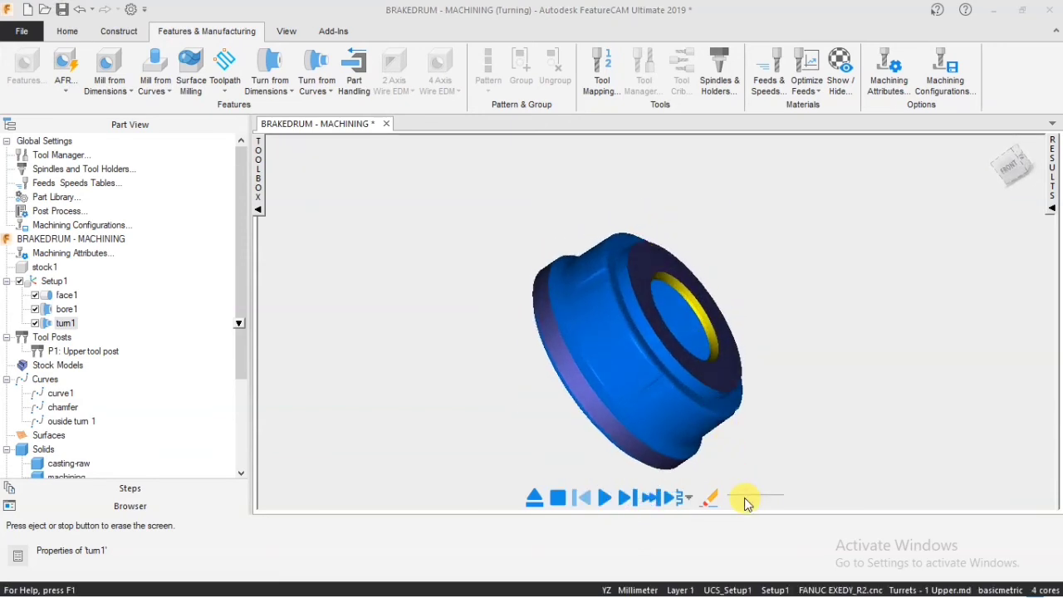
pyautogui.click(607, 498)
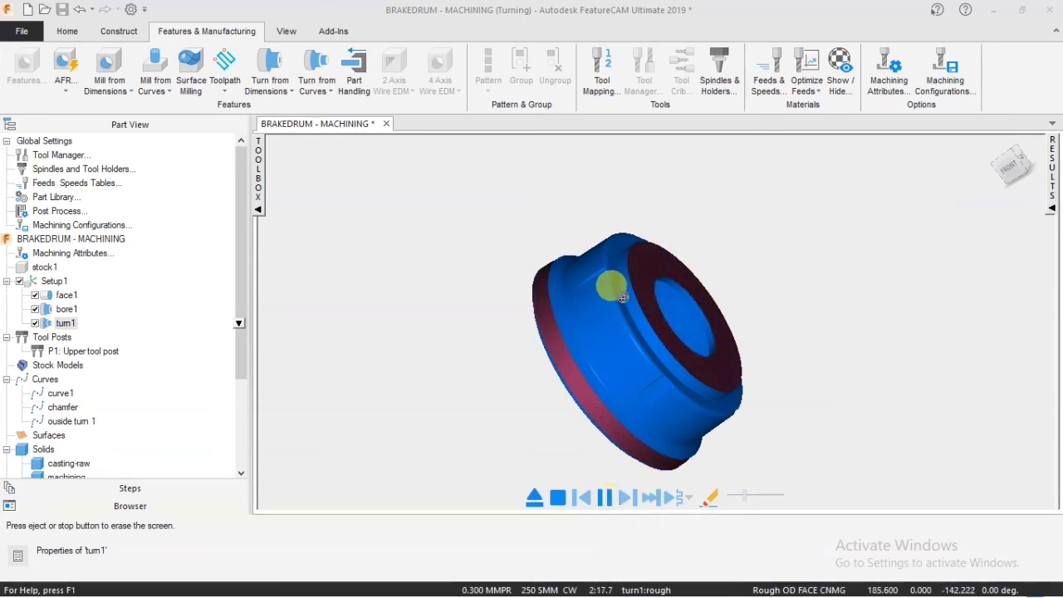
pyautogui.moveTo(612, 286); pyautogui.dragTo(743, 496, button='middle')
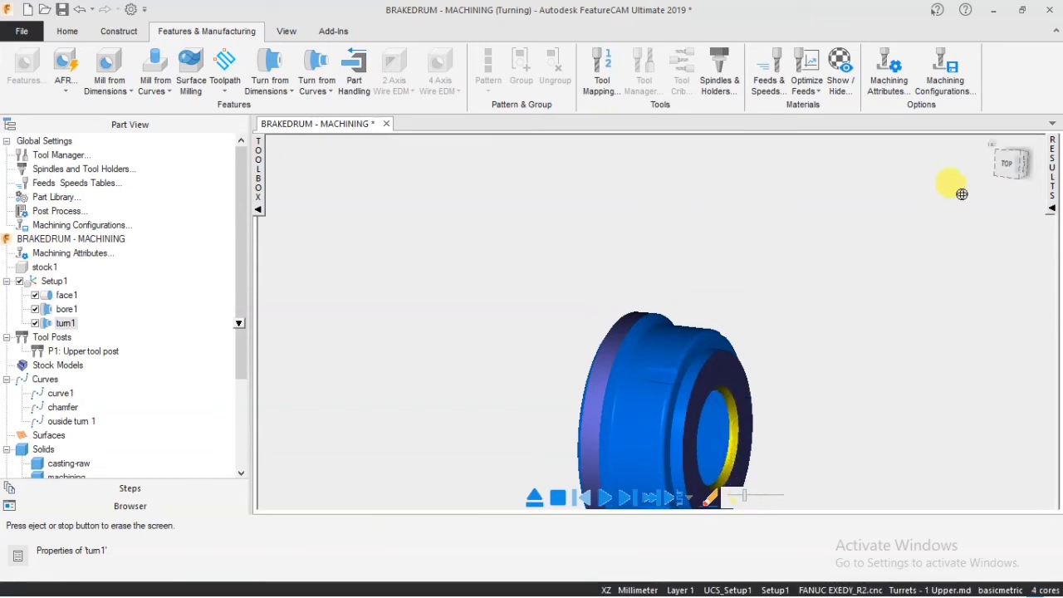
# Review the operation list and the manufacturing details, checking the total machining time and the times of the face1 and turn1 operations.
pyautogui.click(1051, 208)
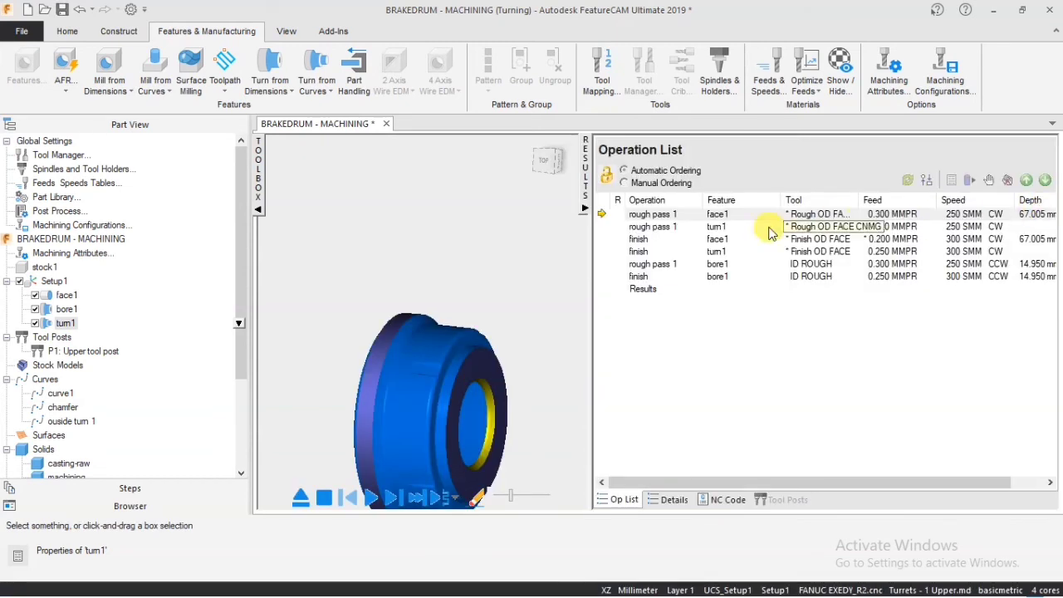
pyautogui.click(674, 500)
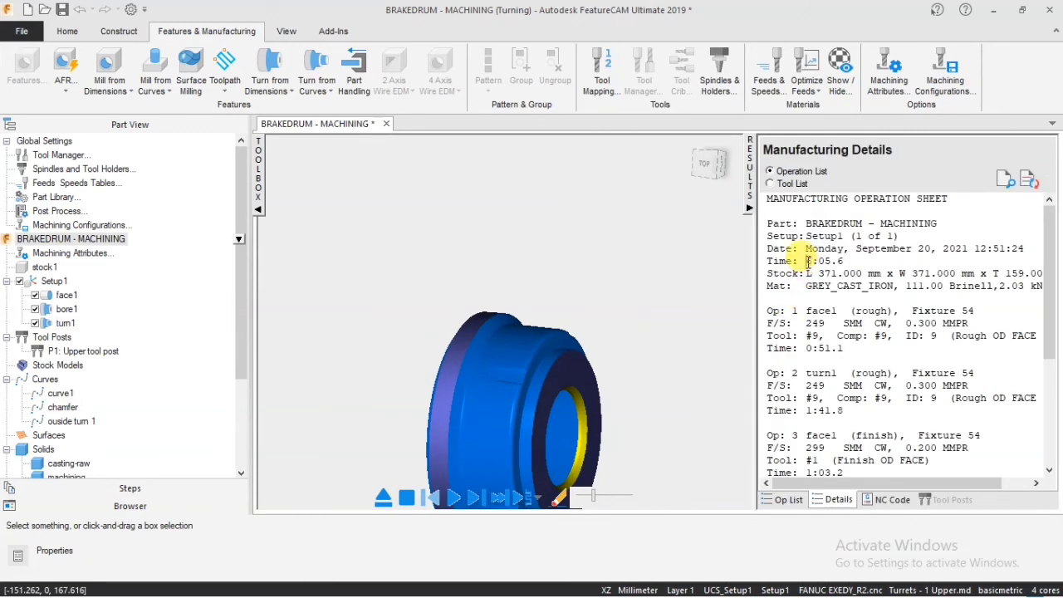
pyautogui.moveTo(806, 261); pyautogui.dragTo(852, 263)
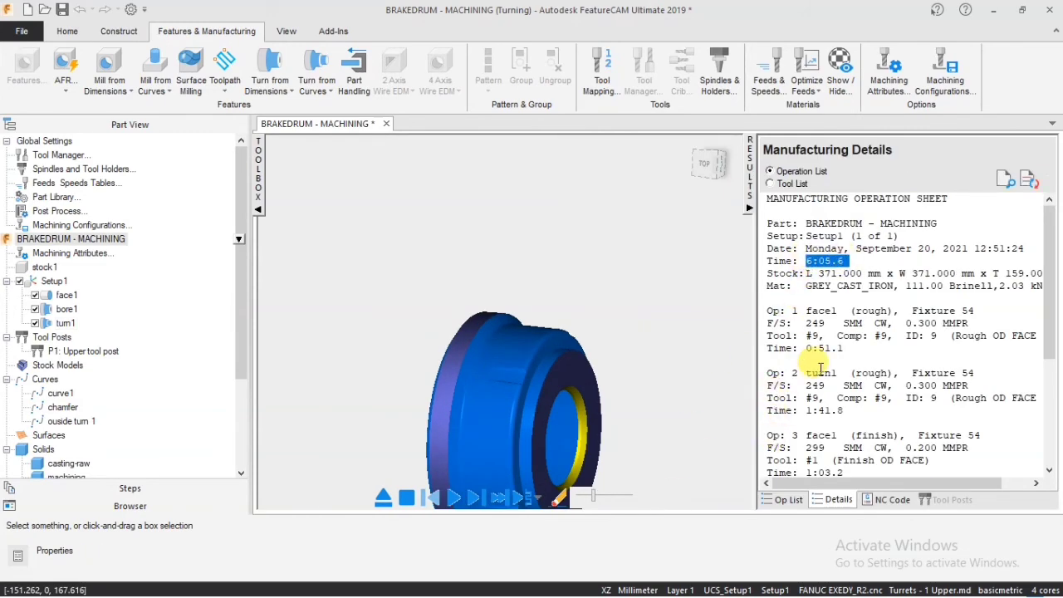
pyautogui.scroll(-2, 819, 368)
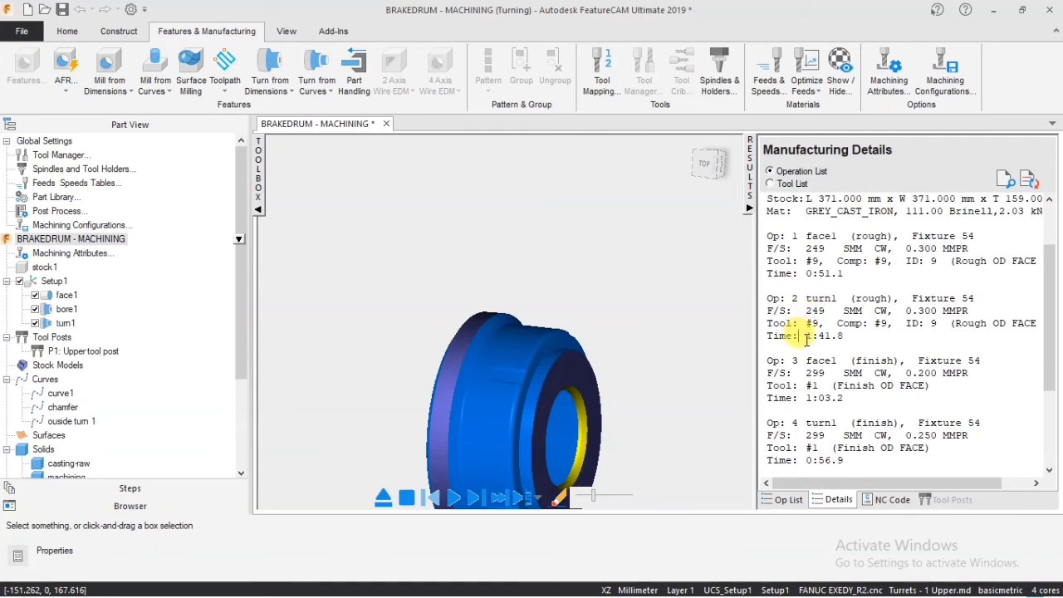
pyautogui.moveTo(799, 335); pyautogui.dragTo(858, 338)
pyautogui.moveTo(804, 273); pyautogui.dragTo(856, 282)
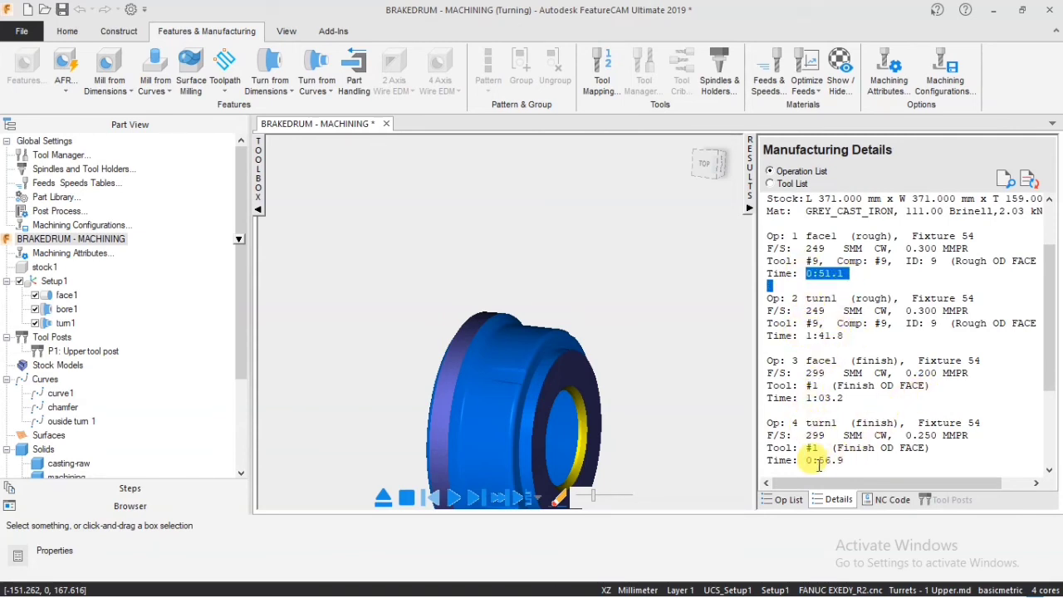
pyautogui.moveTo(805, 460); pyautogui.dragTo(830, 463)
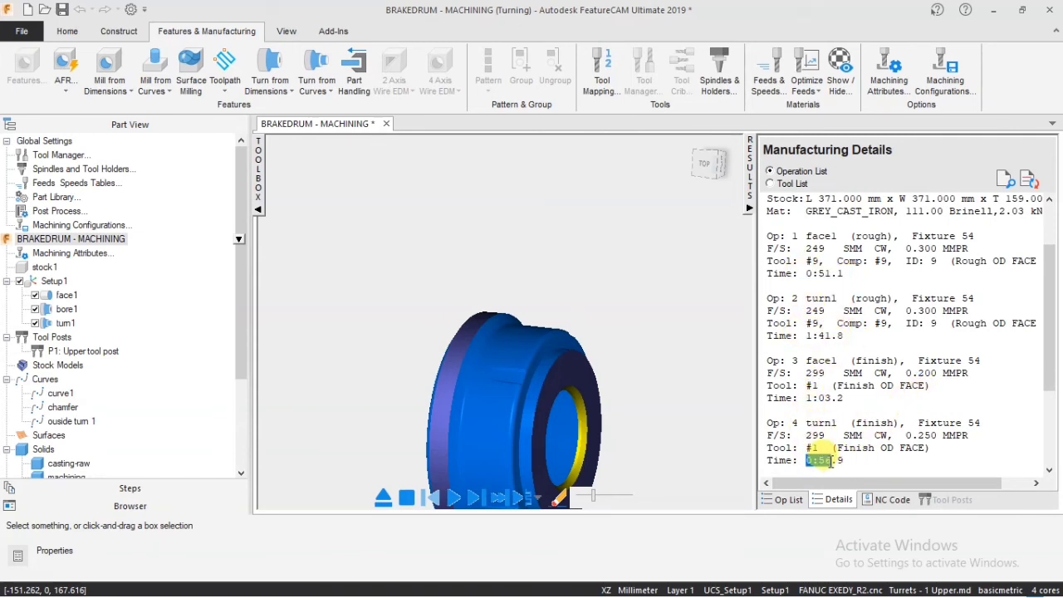
# Try to display the NC code for the turning setup, and close the results.
pyautogui.click(876, 498)
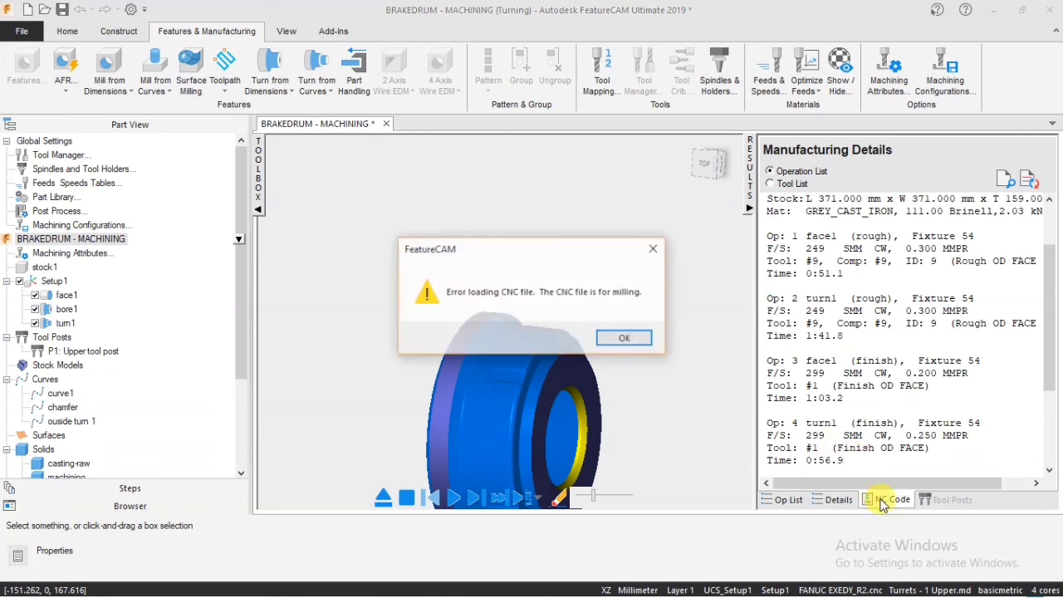
pyautogui.click(656, 250)
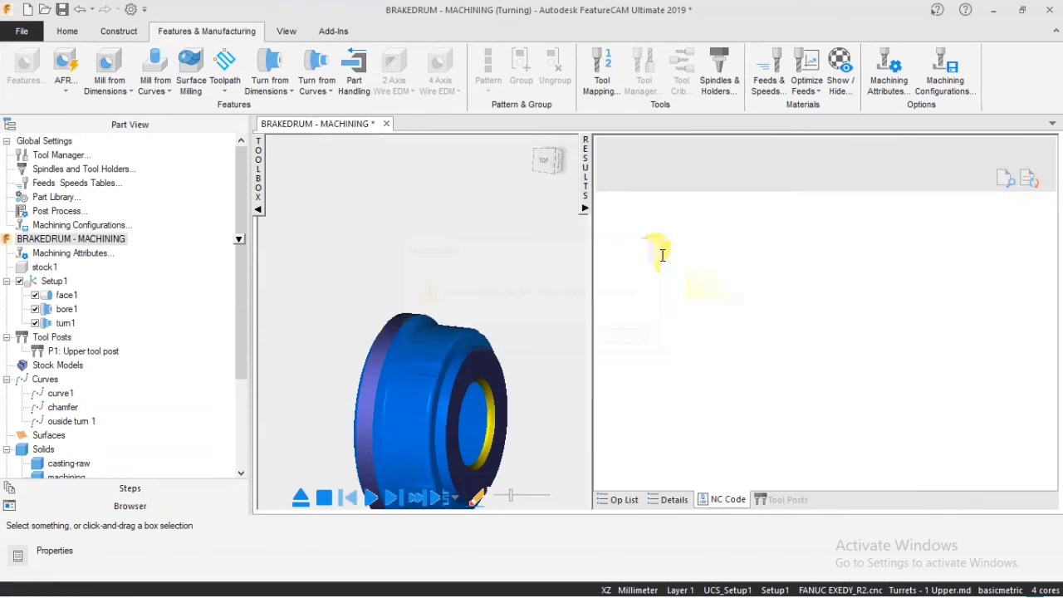
pyautogui.click(588, 203)
# Examine the simulated brake drum's faced surface, bore chamfer and turned outer flange from several angles.
pyautogui.scroll(-5, 744, 351)
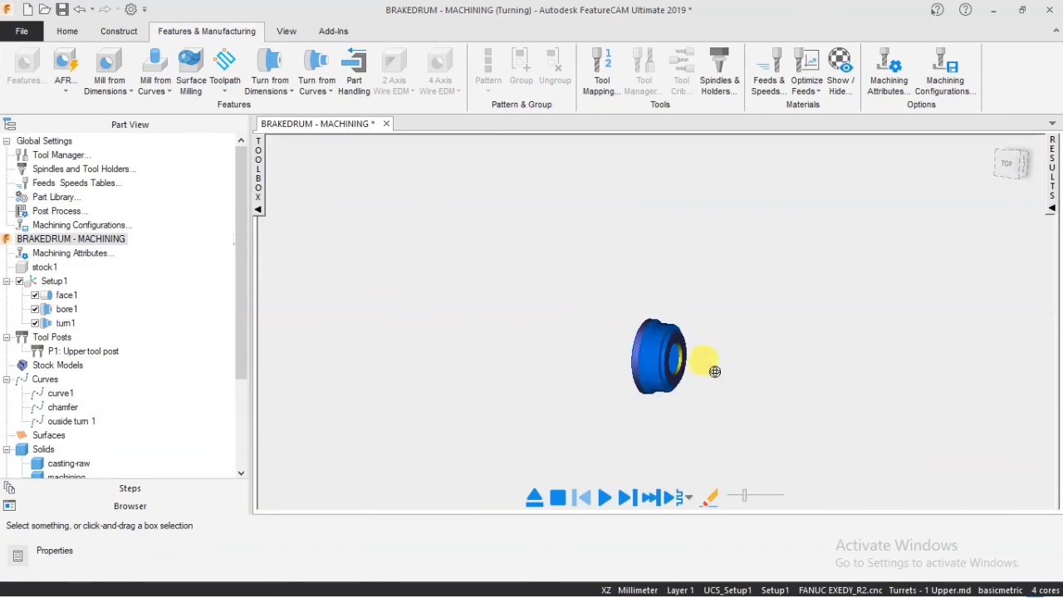
pyautogui.moveTo(705, 360); pyautogui.dragTo(612, 268, button='middle')
pyautogui.scroll(6, 677, 355)
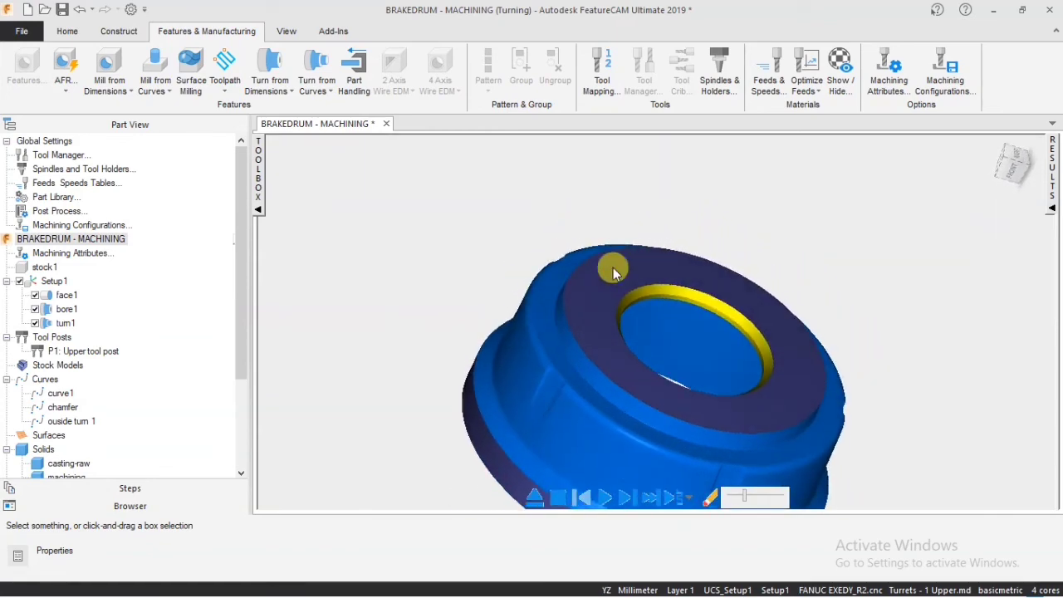
pyautogui.click(65, 33)
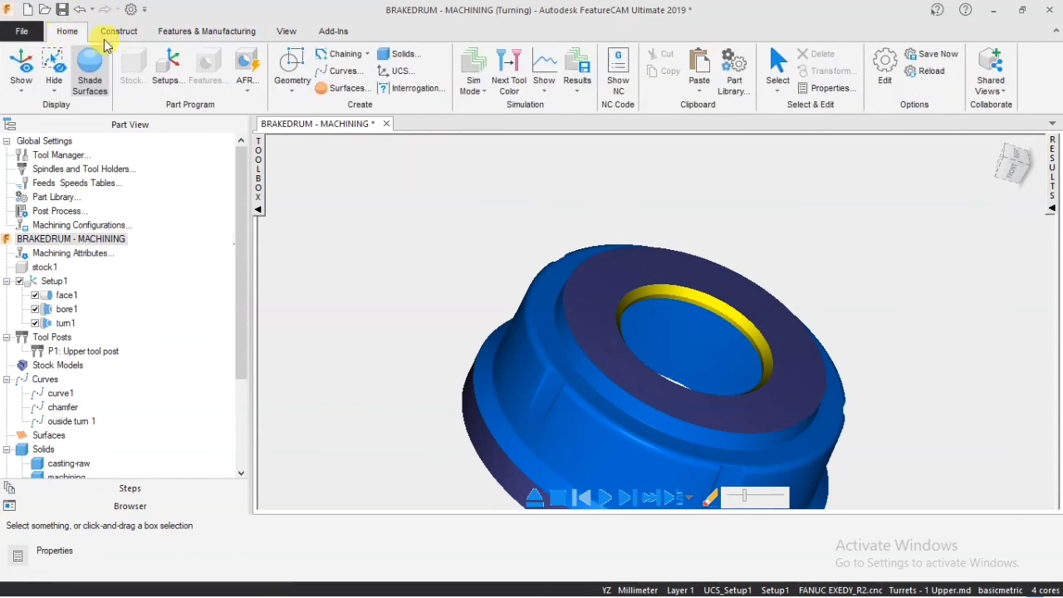
pyautogui.scroll(-2, 599, 177)
pyautogui.scroll(-2, 599, 177)
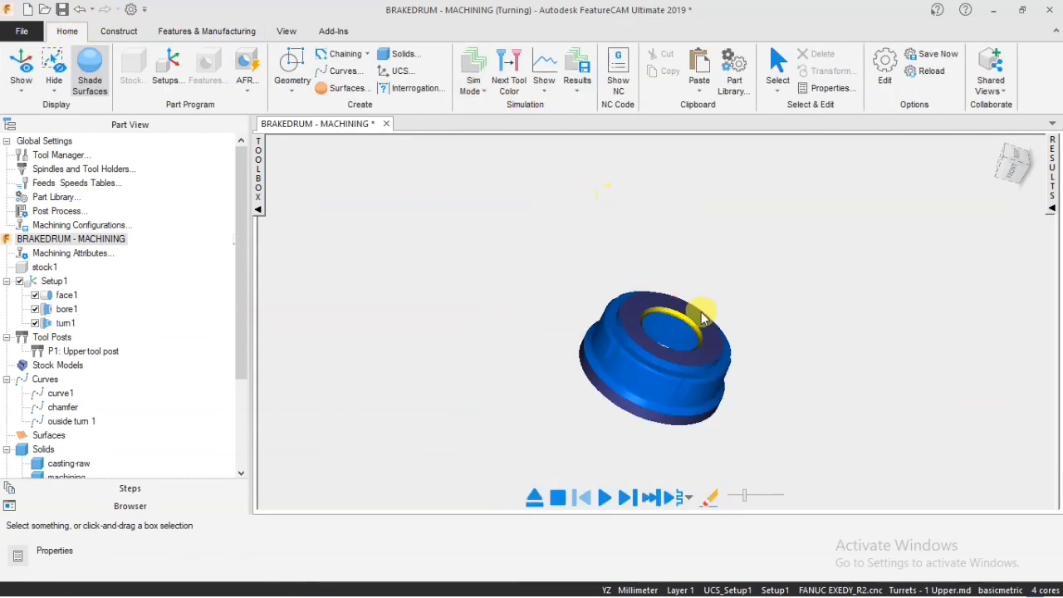
pyautogui.moveTo(598, 177); pyautogui.dragTo(624, 273, button='middle')
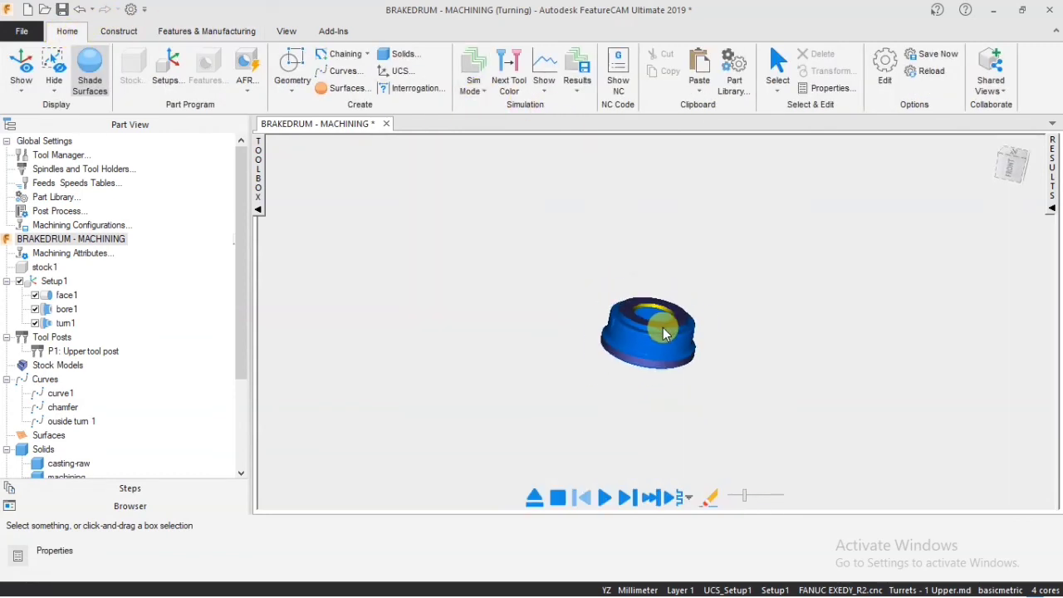
pyautogui.scroll(5, 683, 351)
pyautogui.moveTo(657, 338)
pyautogui.mouseDown(button='middle')
pyautogui.moveTo(630, 292)
pyautogui.moveTo(553, 363)
pyautogui.moveTo(508, 356)
pyautogui.moveTo(487, 368)
pyautogui.moveTo(553, 415)
pyautogui.moveTo(644, 311)
pyautogui.moveTo(628, 183)
pyautogui.moveTo(657, 356)
pyautogui.mouseUp(button='middle')
pyautogui.scroll(-6, 648, 337)
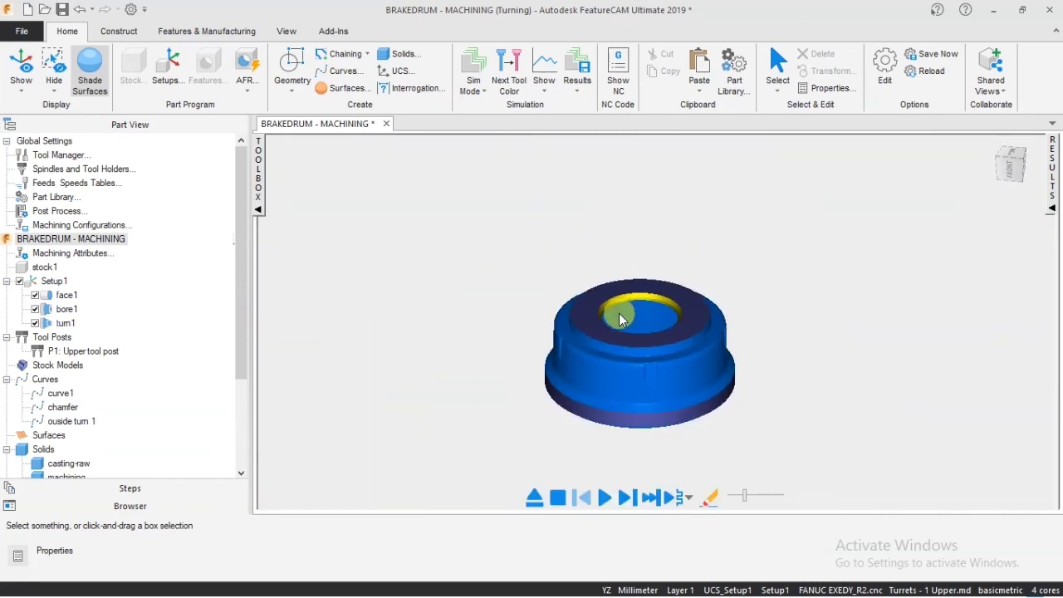
pyautogui.moveTo(621, 321); pyautogui.dragTo(682, 330, button='middle')
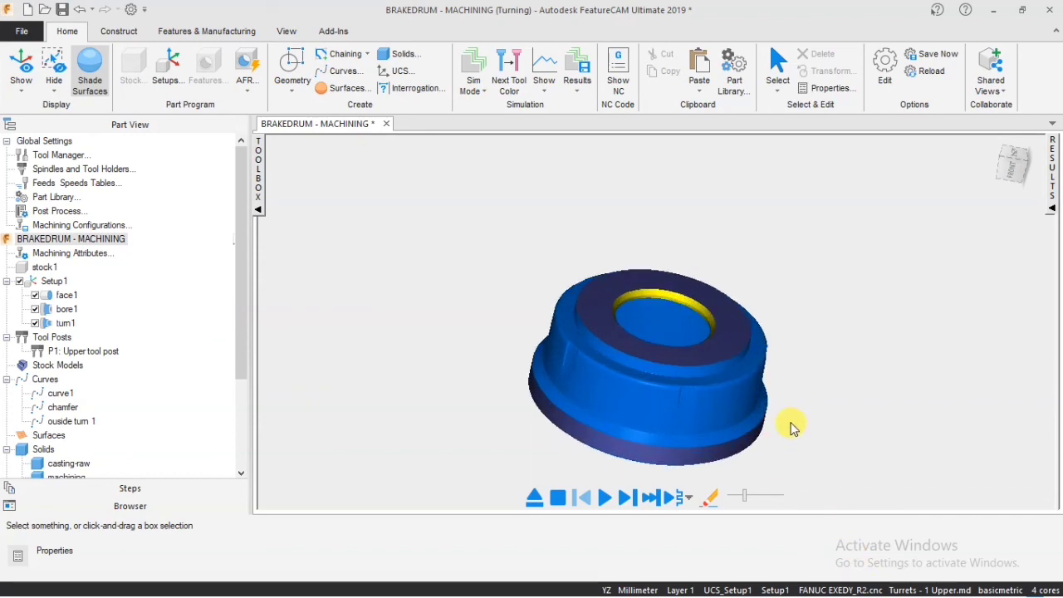
pyautogui.scroll(3, 745, 427)
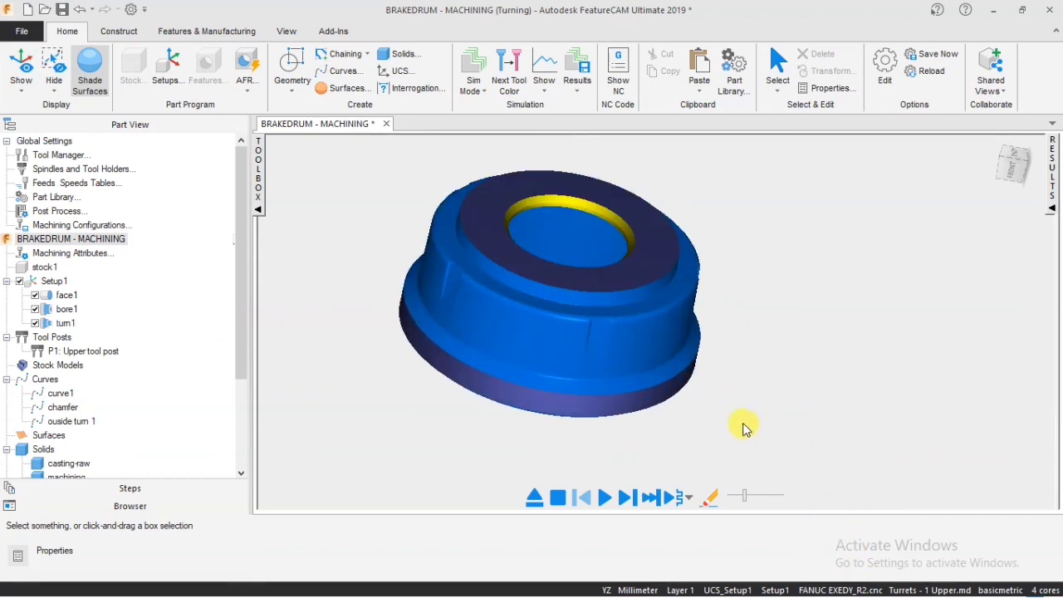
# Open Notepad and write the closing note "THANKS FOR WATCHING".
pyautogui.click(4, 581)
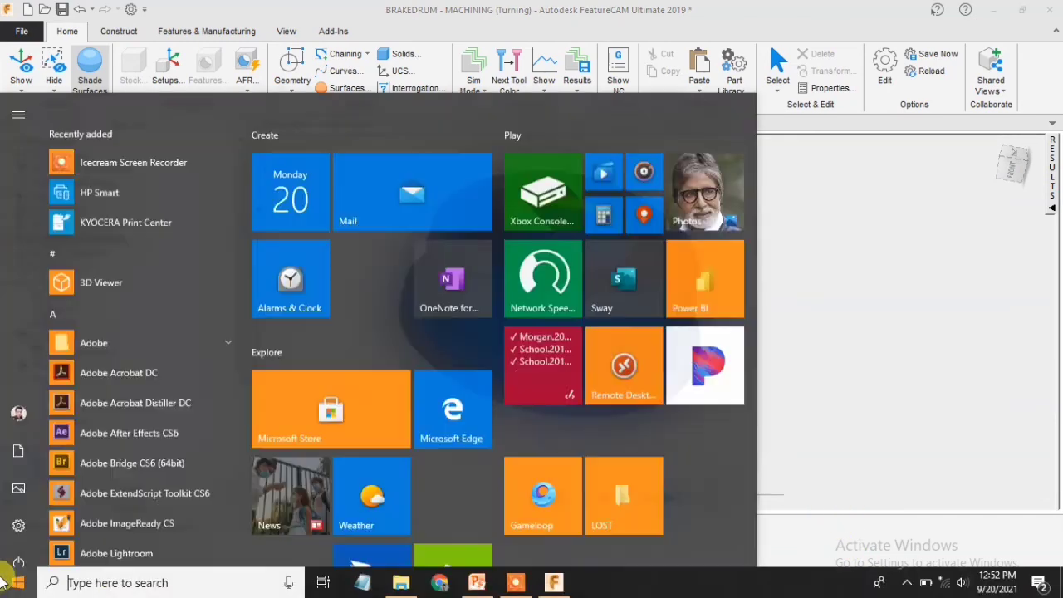
pyautogui.write('NOTE\\')
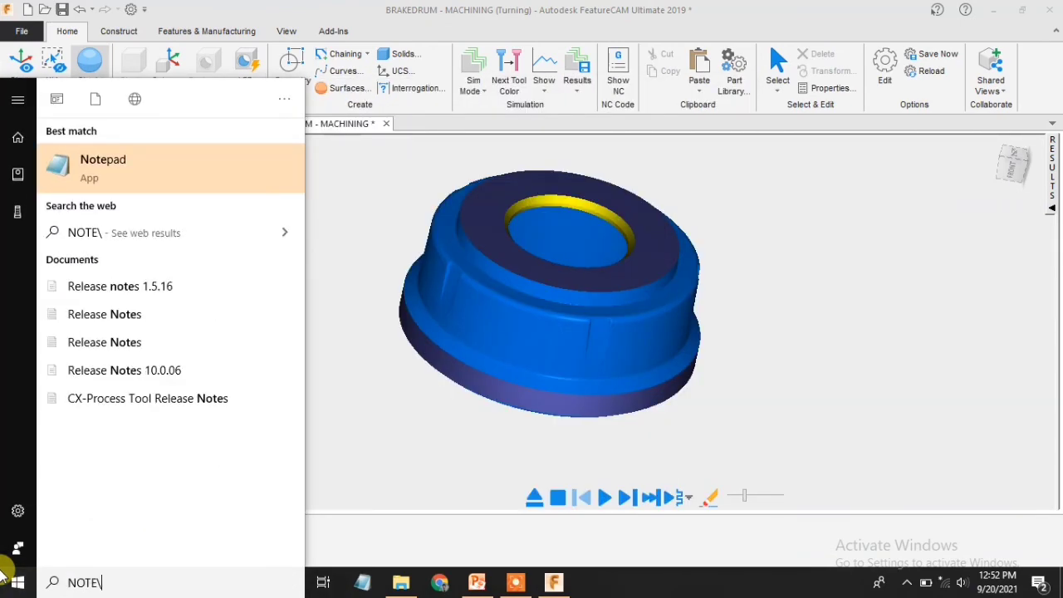
pyautogui.press('Return')
pyautogui.write('THAN')
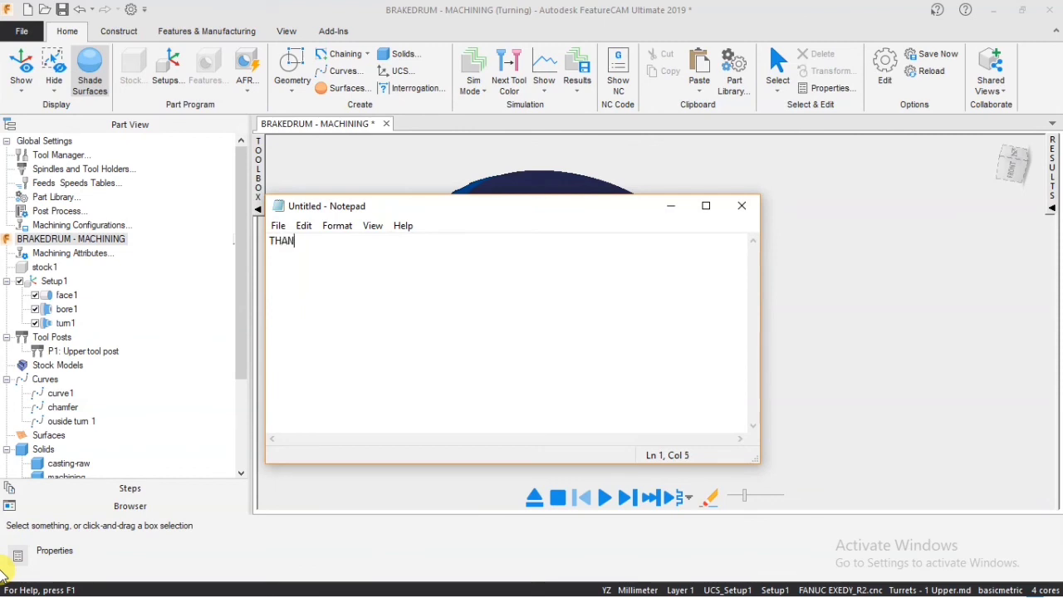
pyautogui.write('KS FOR WATCHING -')
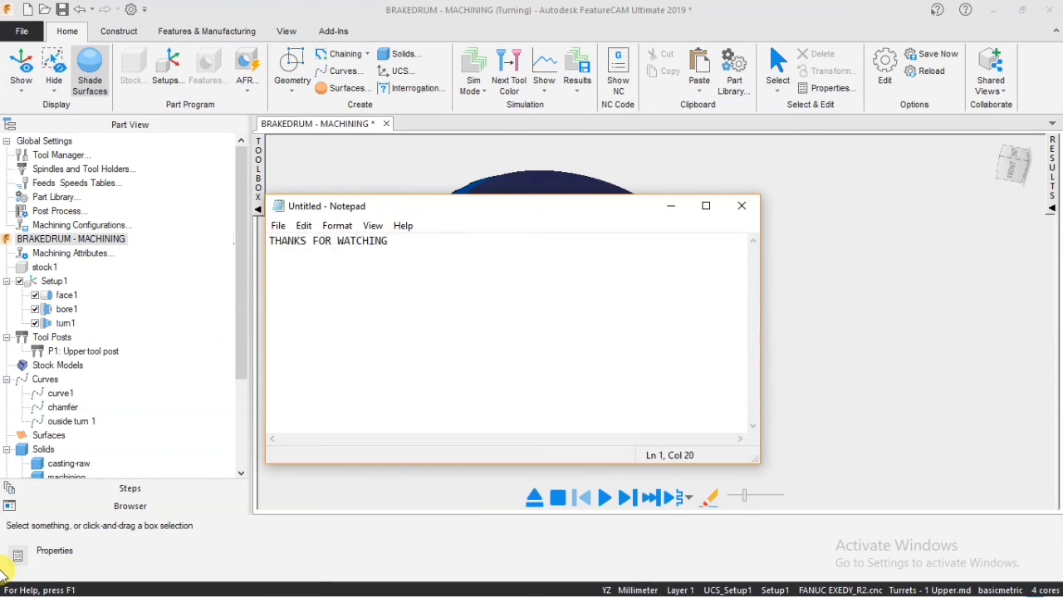
pyautogui.write(' - -')
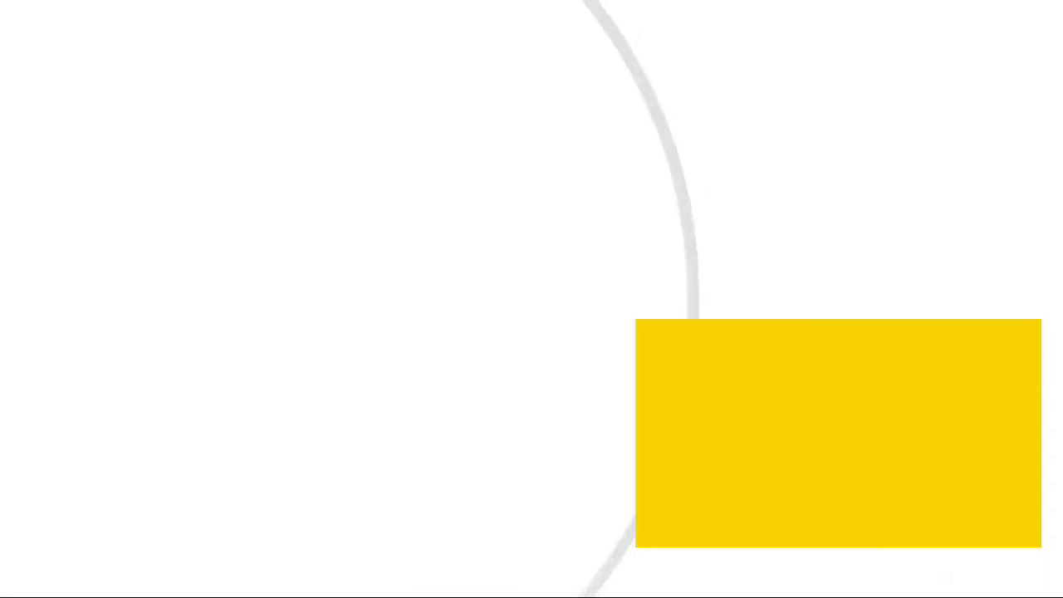